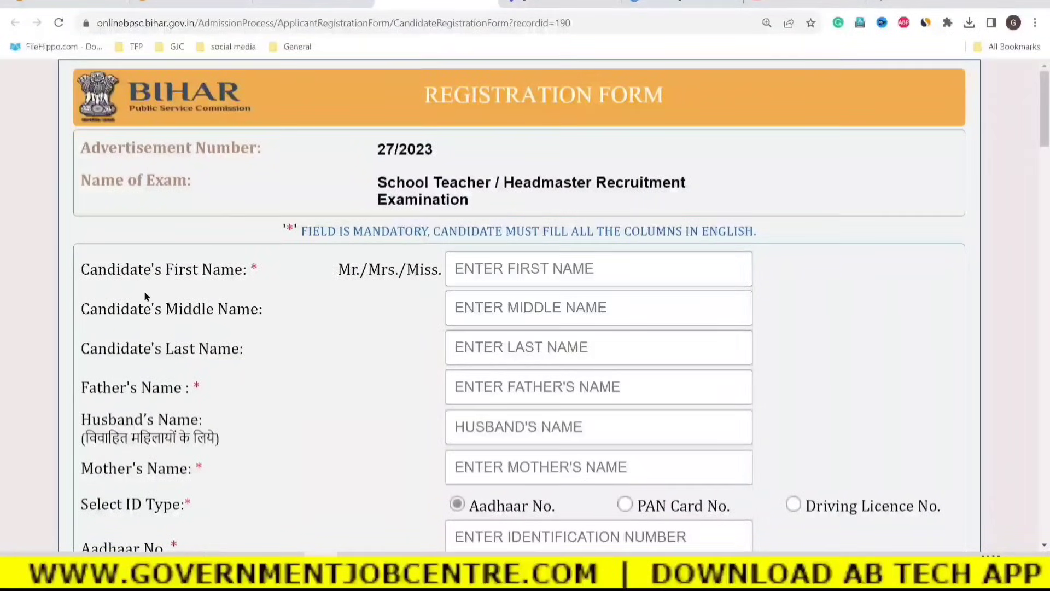
Enter the candidate's first, last and middle names in the registration form's name fields.
{"action": "left_click_drag", "start_coordinate": [82, 270], "coordinate": [247, 269]}
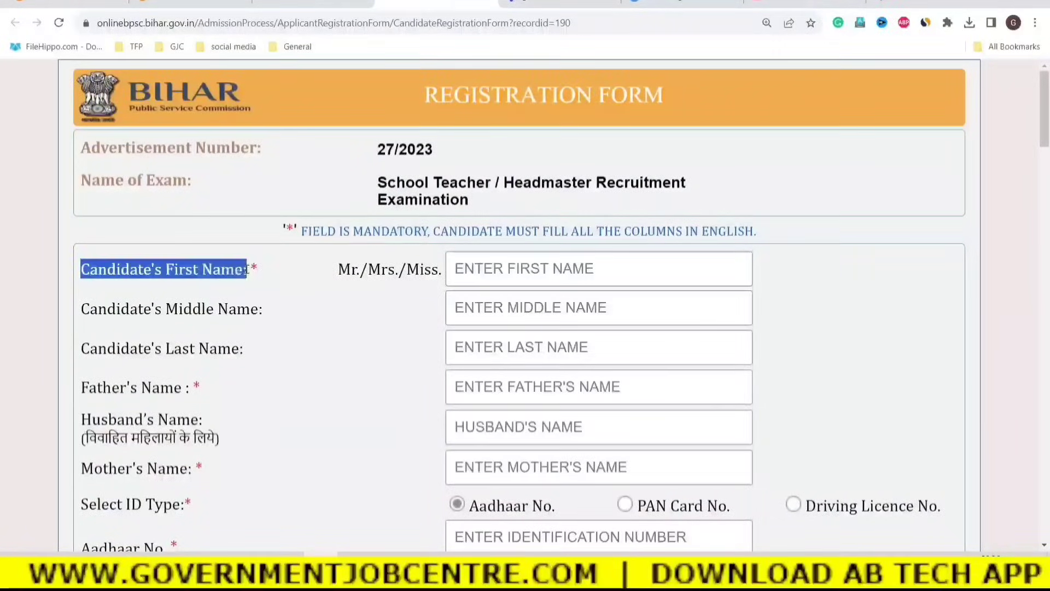
{"action": "left_click", "coordinate": [470, 272]}
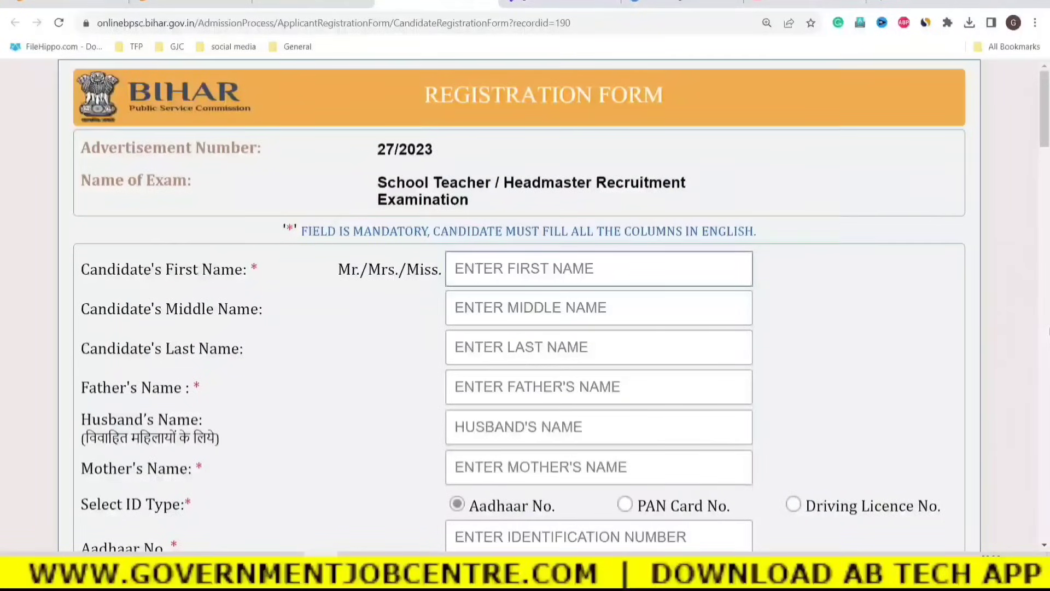
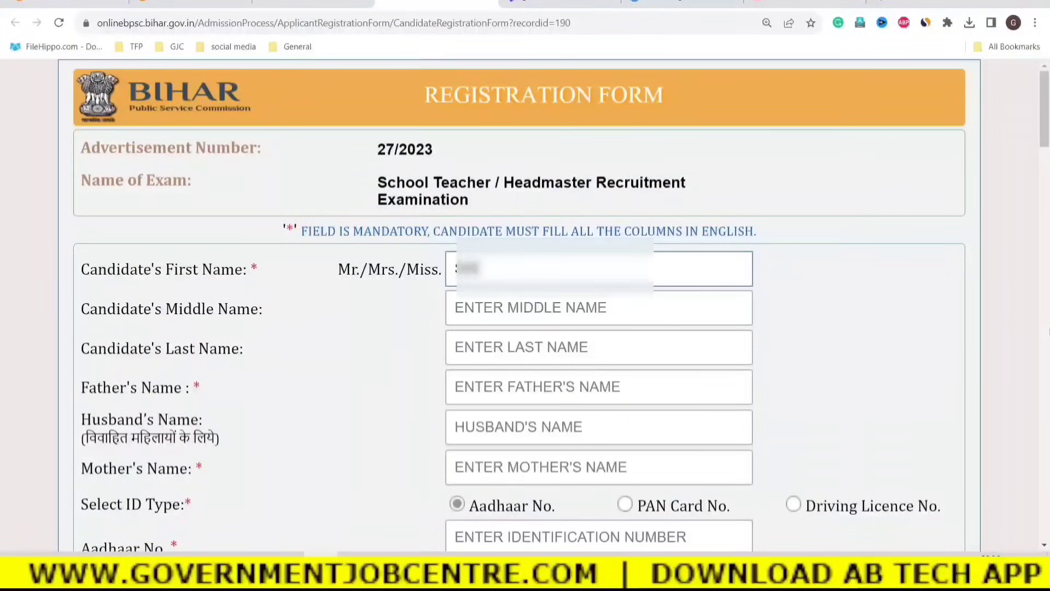
{"action": "type", "text": "M"}
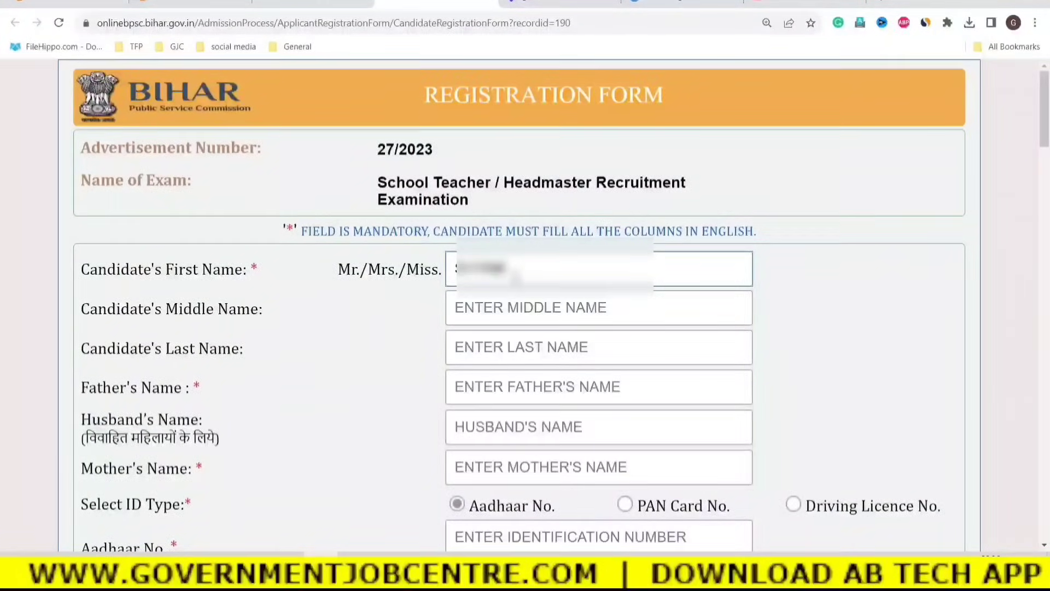
{"action": "left_click", "coordinate": [480, 353]}
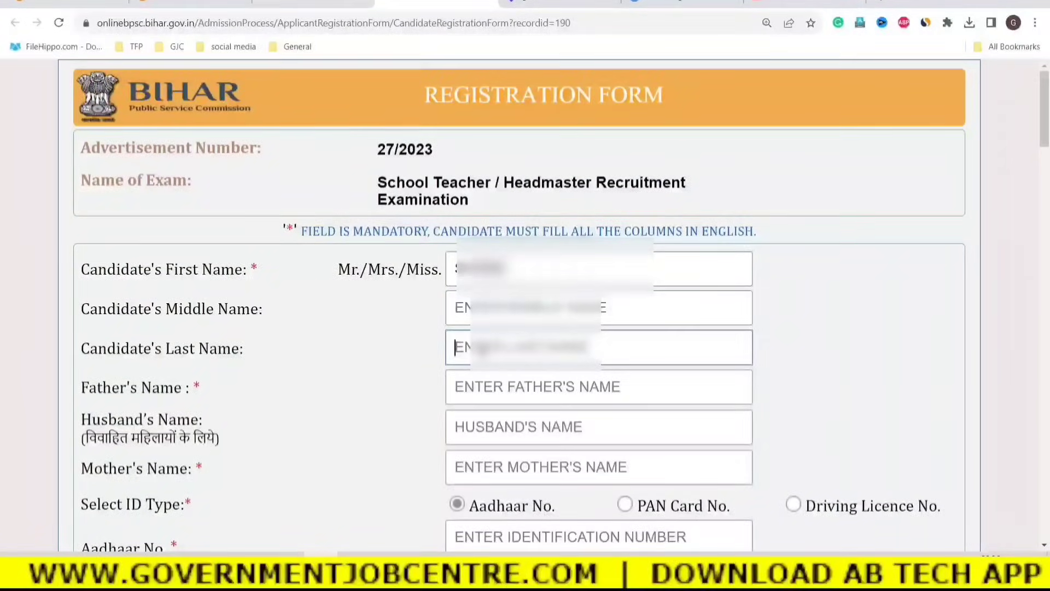
{"action": "type", "text": "SI"}
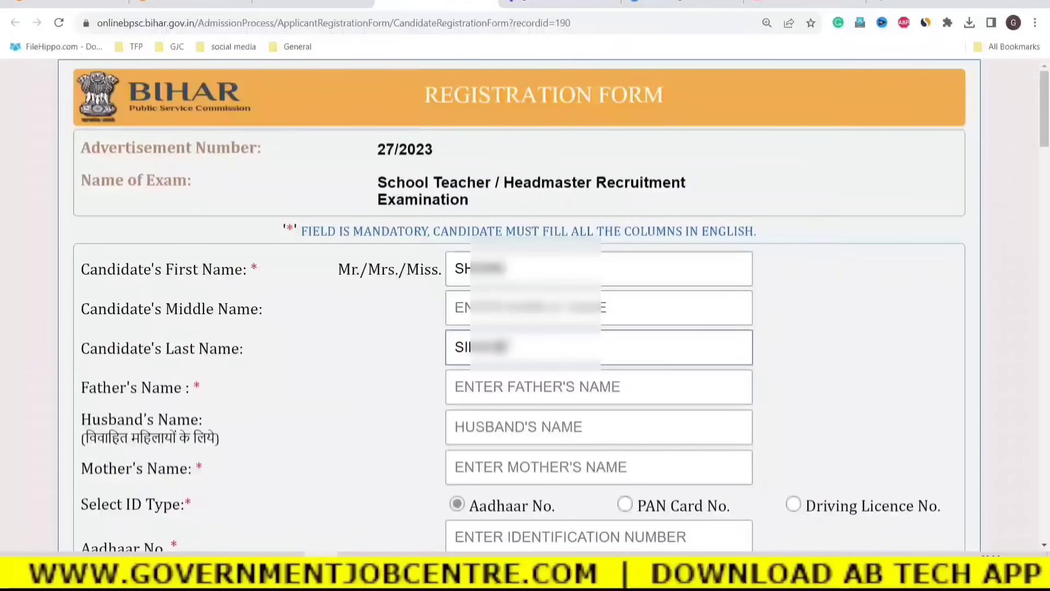
{"action": "left_click", "coordinate": [472, 318]}
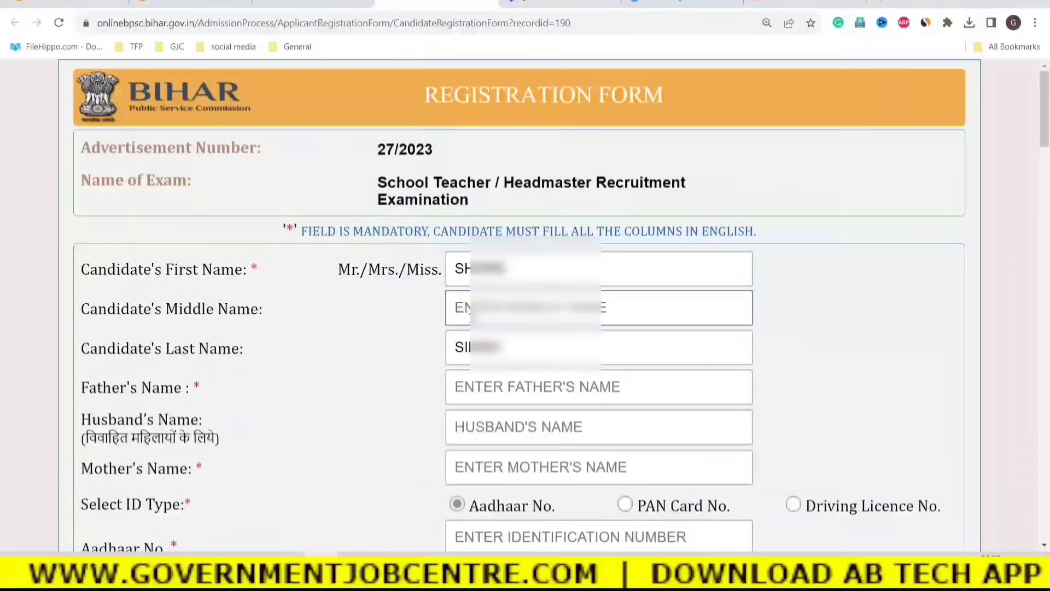
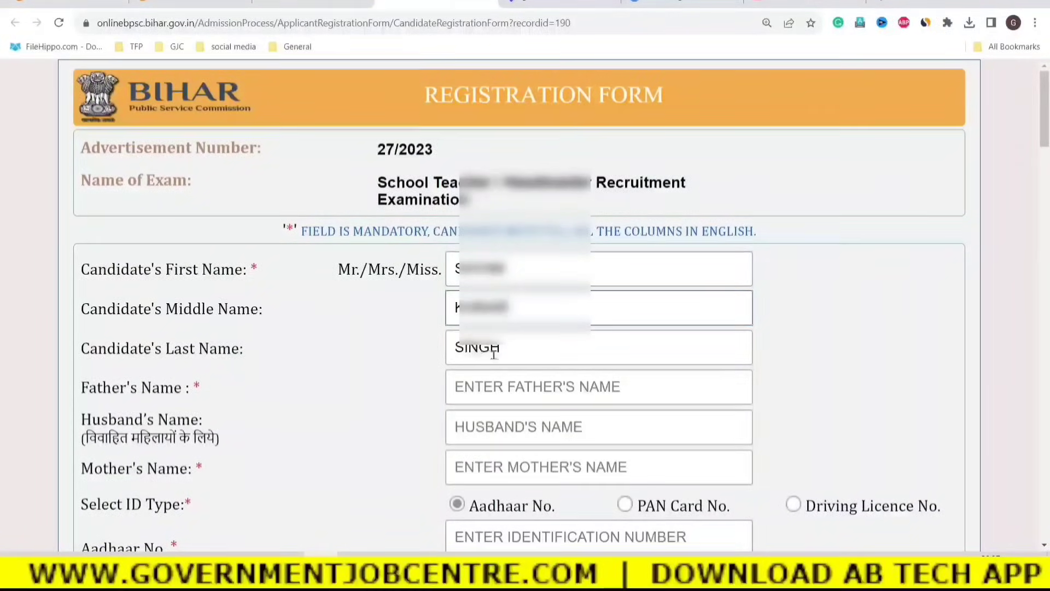
Enter the father's name in the Father's Name field.
{"action": "left_click", "coordinate": [711, 350]}
{"action": "scroll", "coordinate": [727, 364], "scroll_direction": "down", "scroll_amount": 1}
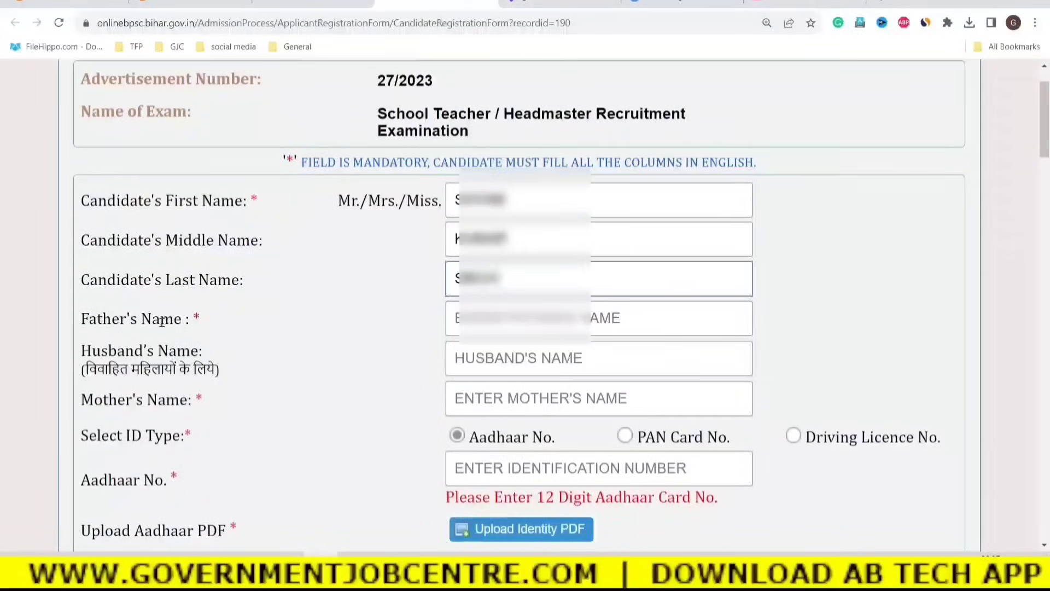
{"action": "left_click_drag", "start_coordinate": [186, 321], "coordinate": [97, 321]}
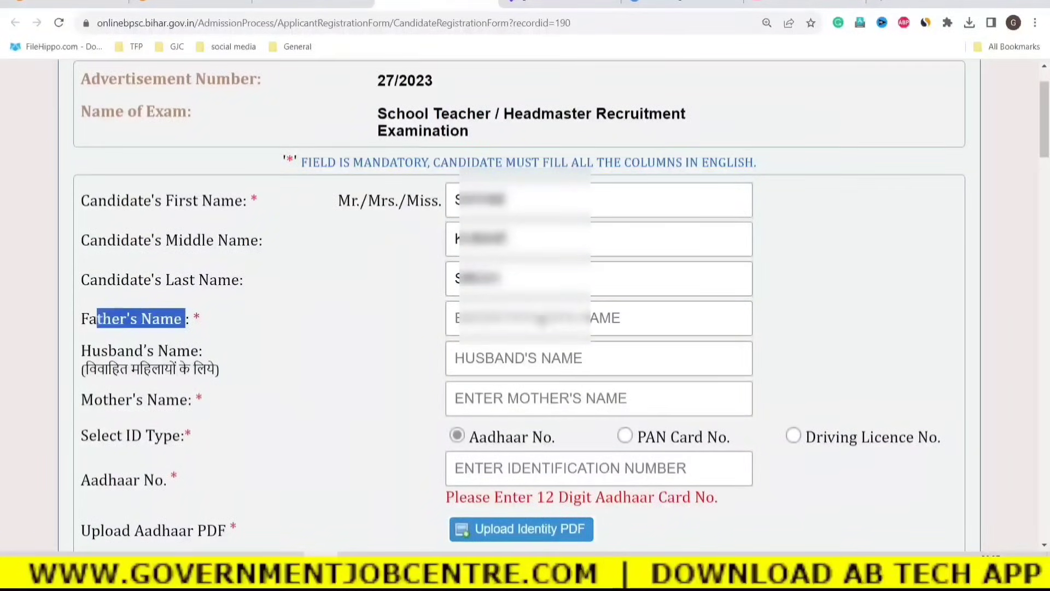
{"action": "left_click", "coordinate": [494, 319]}
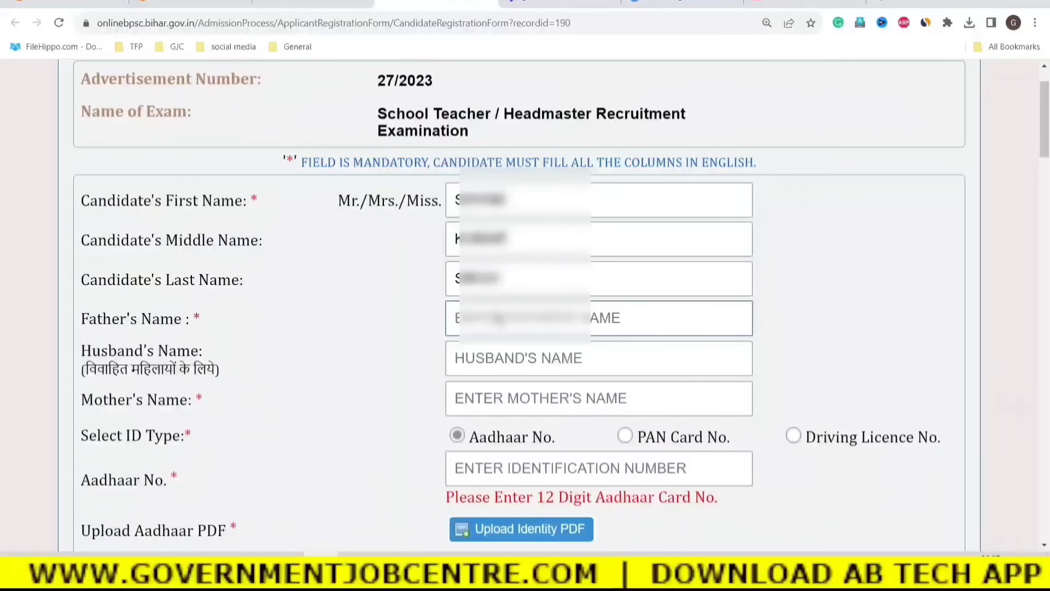
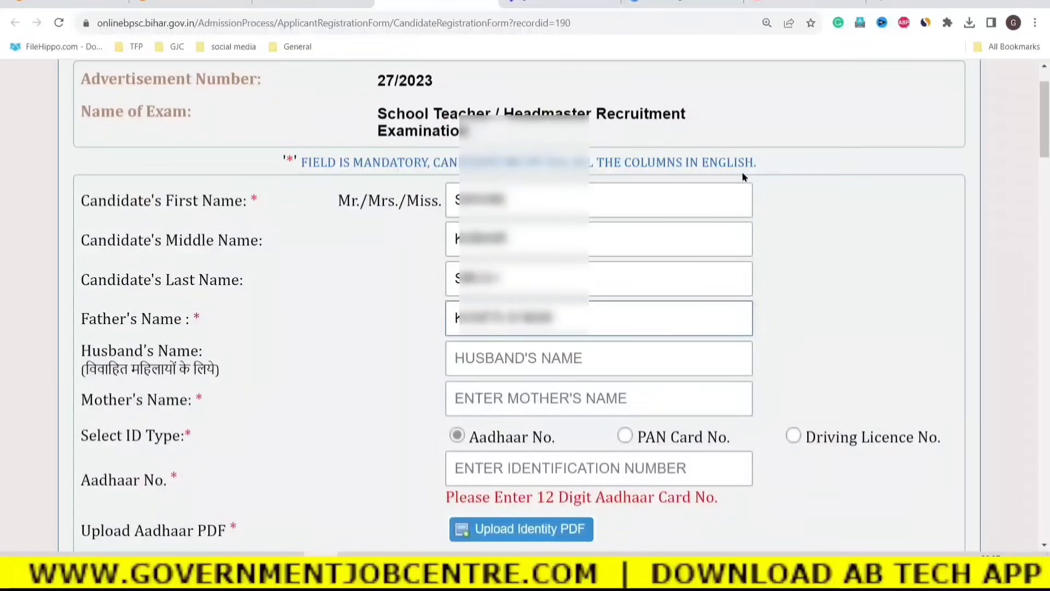
{"action": "left_click", "coordinate": [806, 320]}
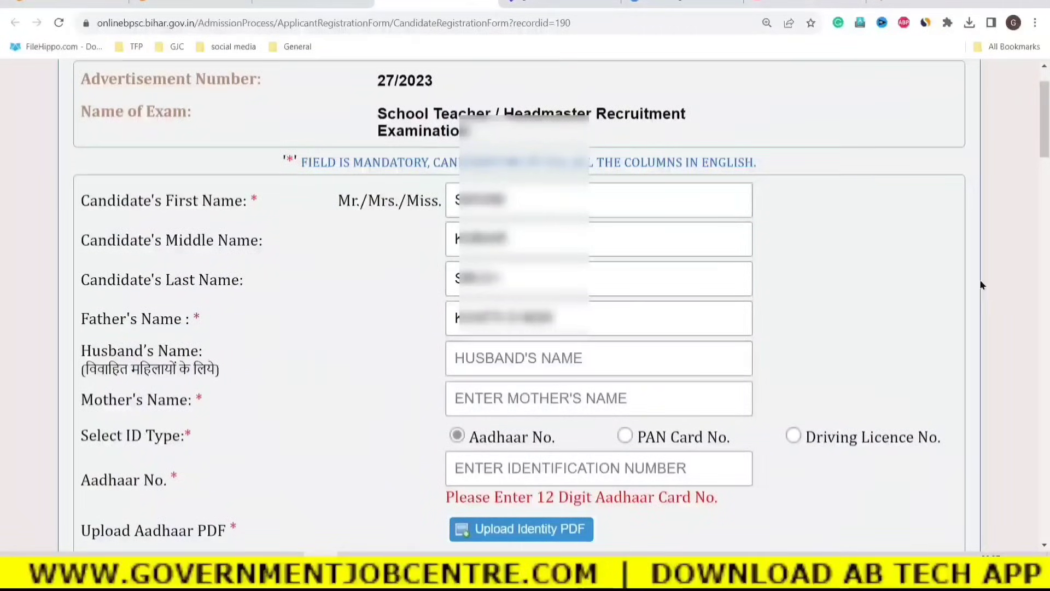
Leave Husband's Name blank and enter the mother's name in Mother's Name.
{"action": "scroll", "coordinate": [919, 368], "scroll_direction": "down", "scroll_amount": 1}
{"action": "scroll", "coordinate": [918, 367], "scroll_direction": "down", "scroll_amount": 2}
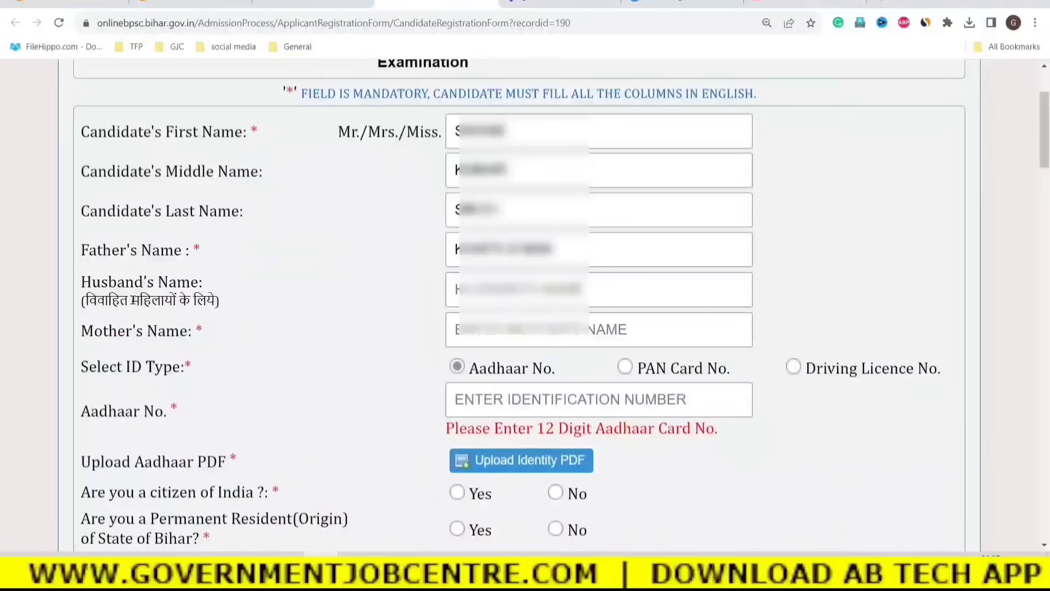
{"action": "left_click_drag", "start_coordinate": [86, 301], "coordinate": [215, 301]}
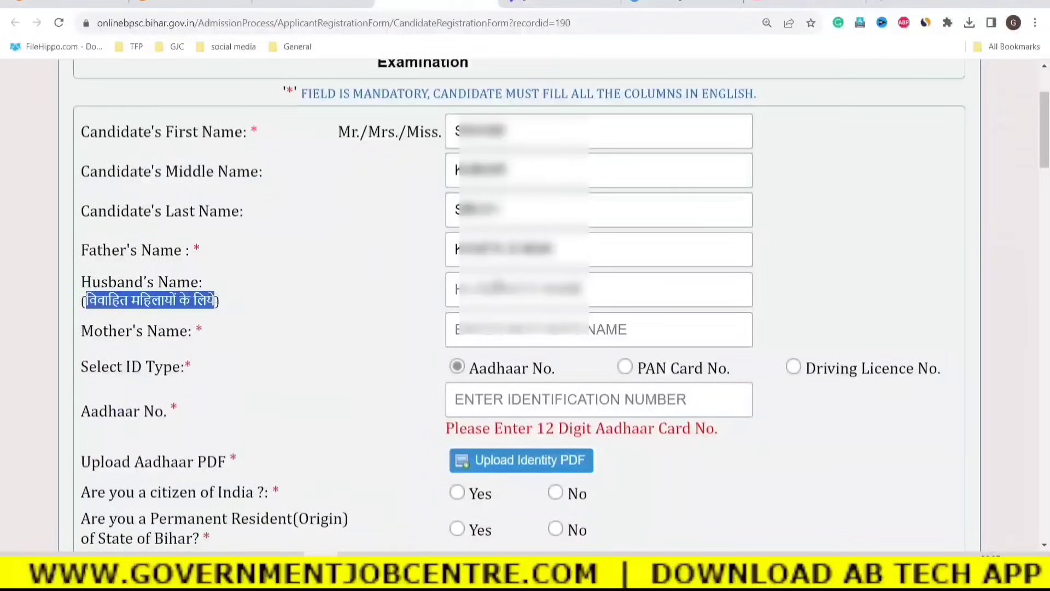
{"action": "left_click", "coordinate": [501, 282]}
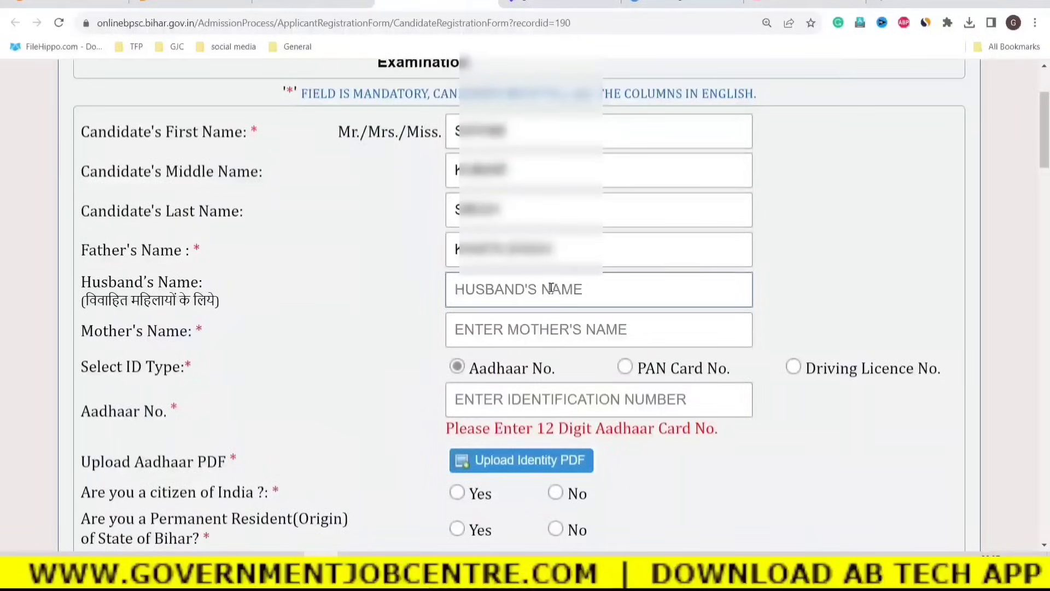
{"action": "left_click", "coordinate": [302, 288]}
{"action": "left_click", "coordinate": [466, 288]}
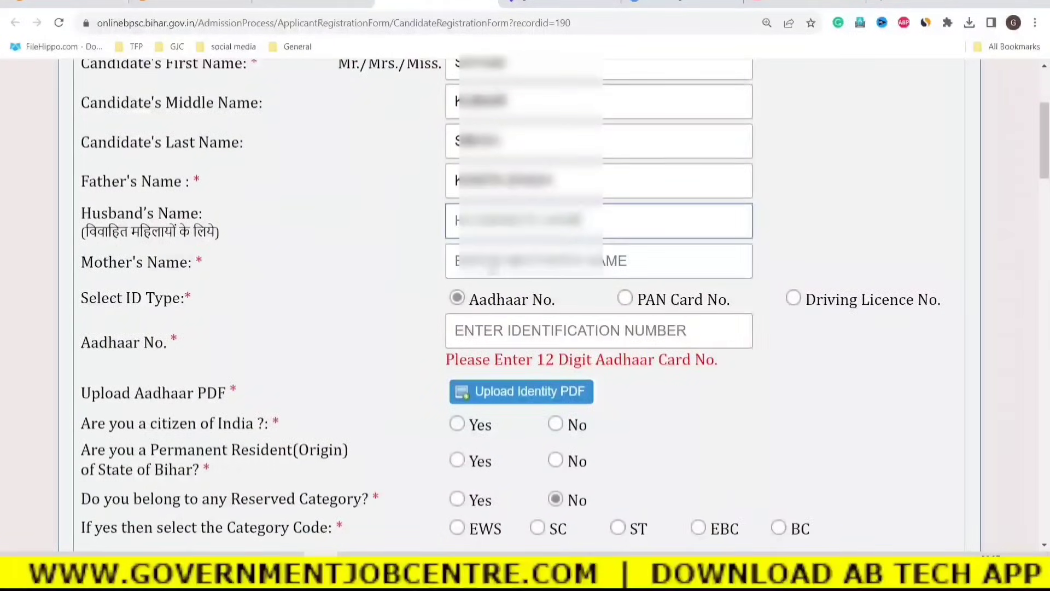
{"action": "key", "text": "Tab"}
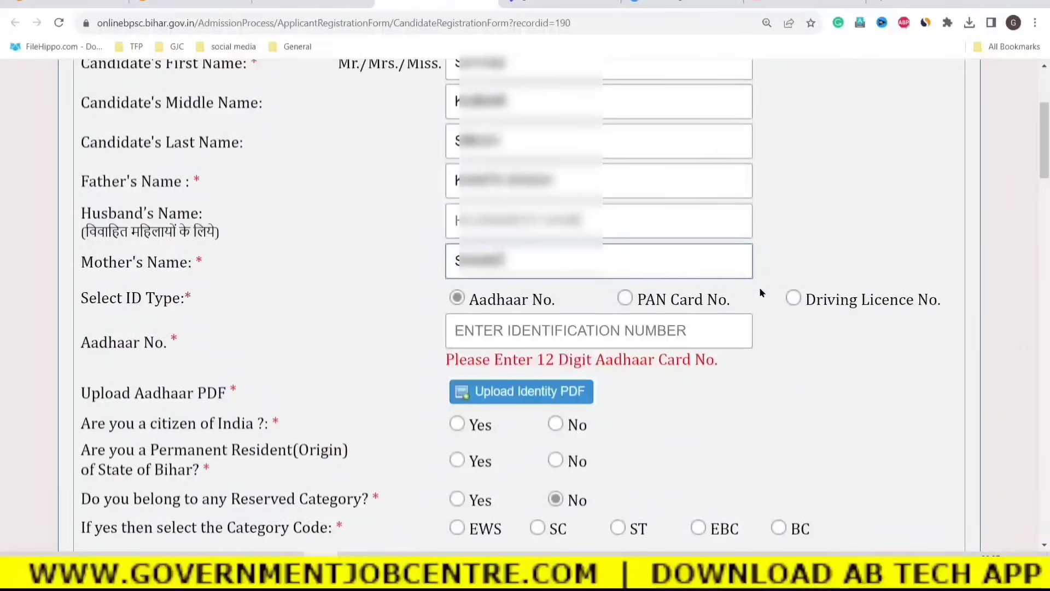
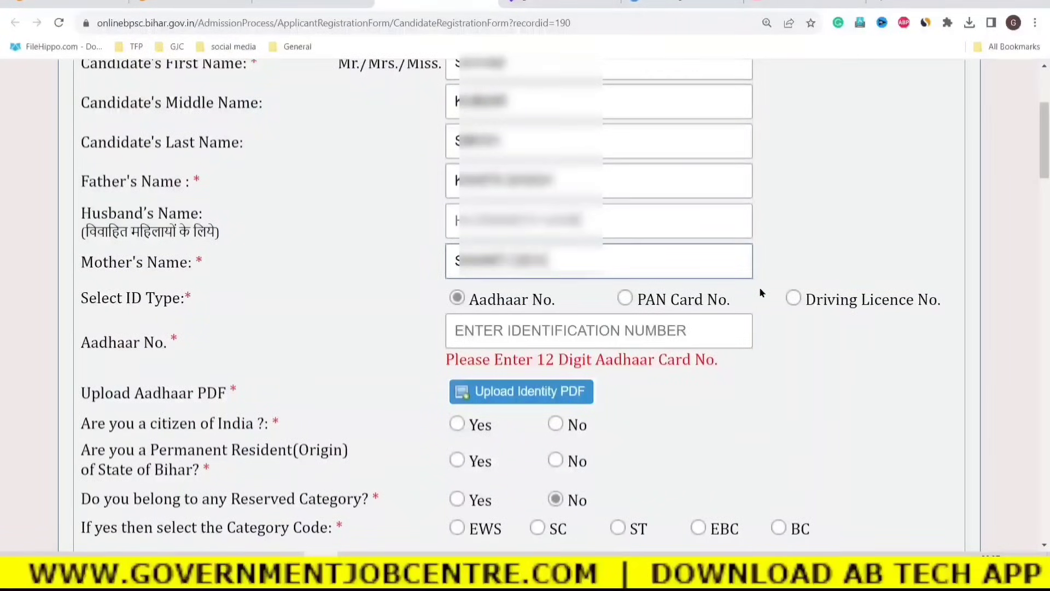
Keep Aadhaar No. as the ID type and begin entering the 12-digit Aadhaar number.
{"action": "left_click", "coordinate": [359, 316]}
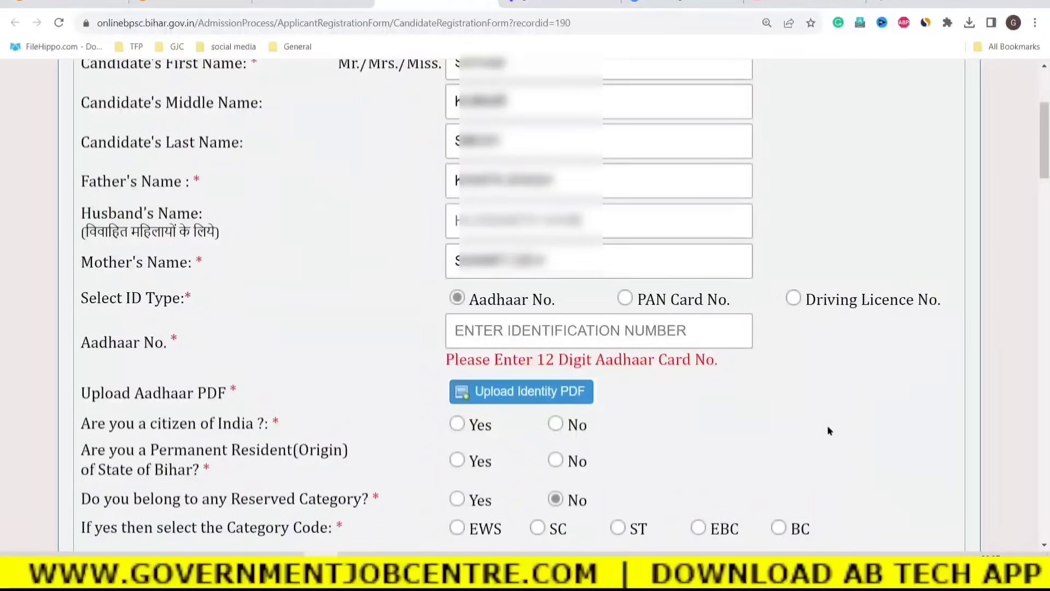
{"action": "left_click_drag", "start_coordinate": [88, 298], "coordinate": [176, 298]}
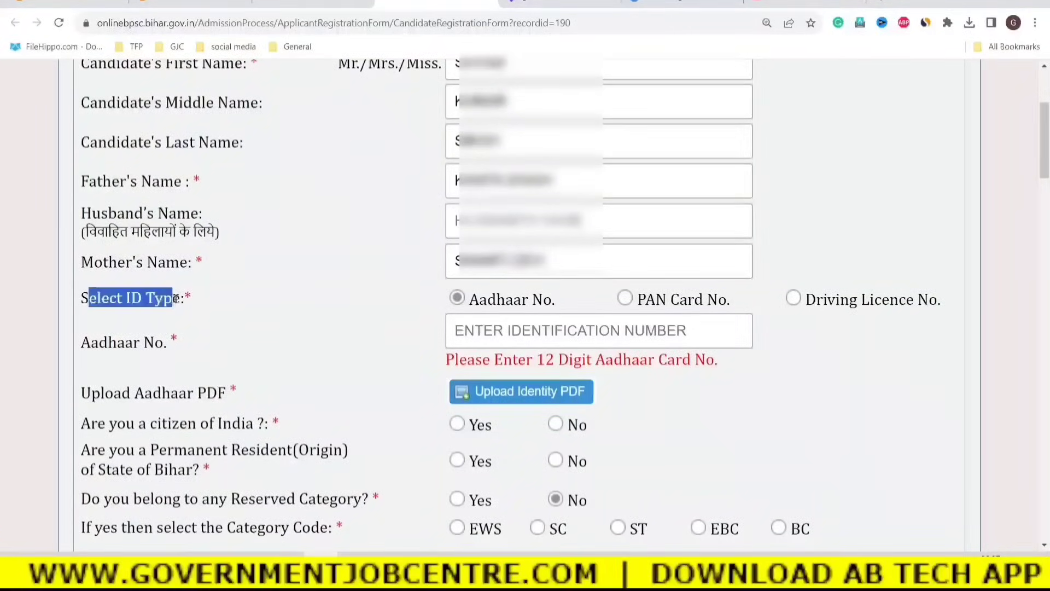
{"action": "left_click", "coordinate": [222, 303]}
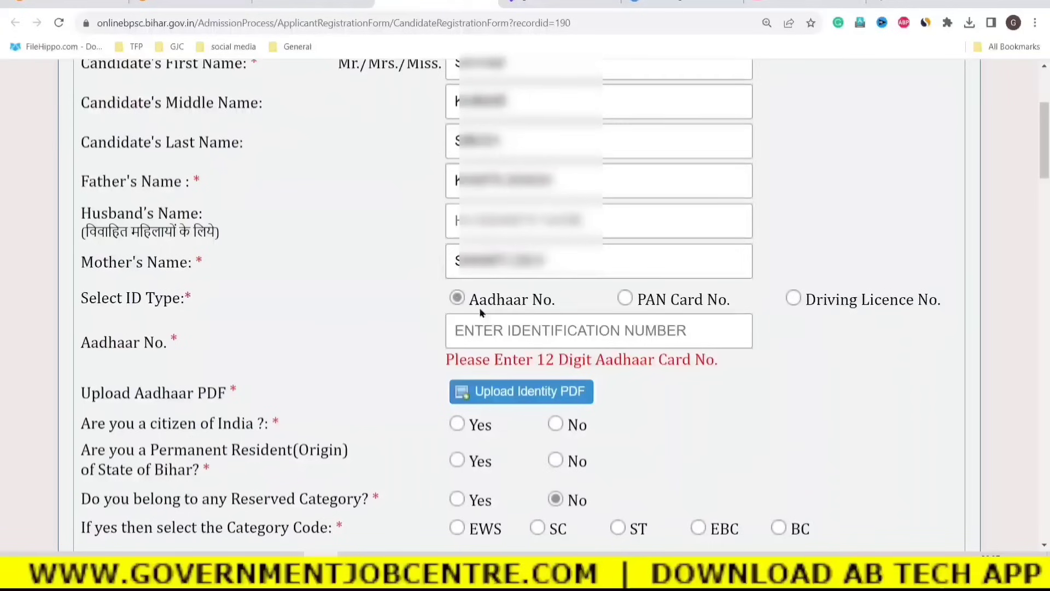
{"action": "left_click", "coordinate": [466, 335]}
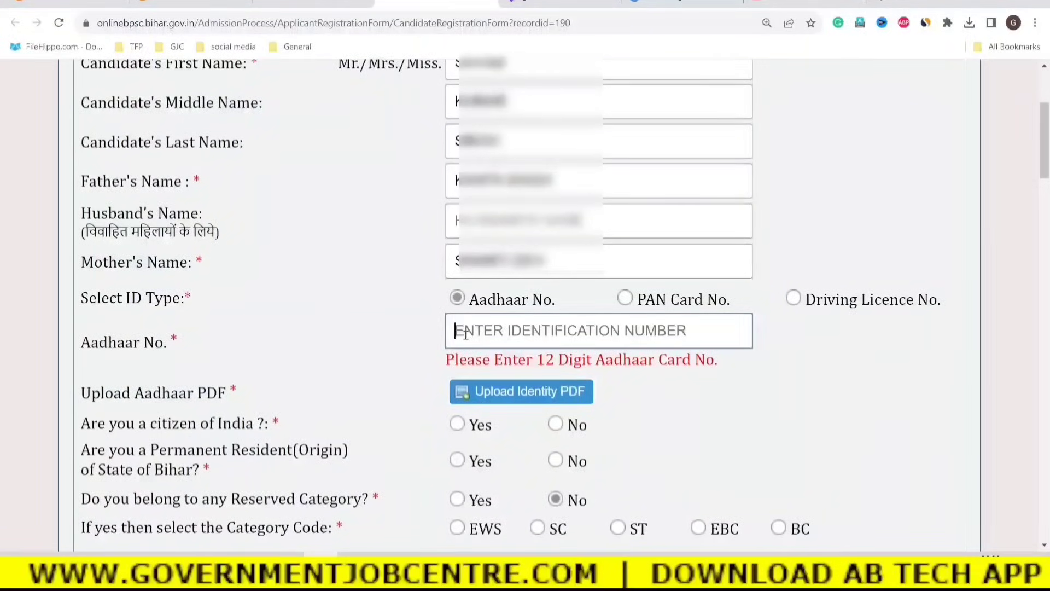
{"action": "type", "text": "4"}
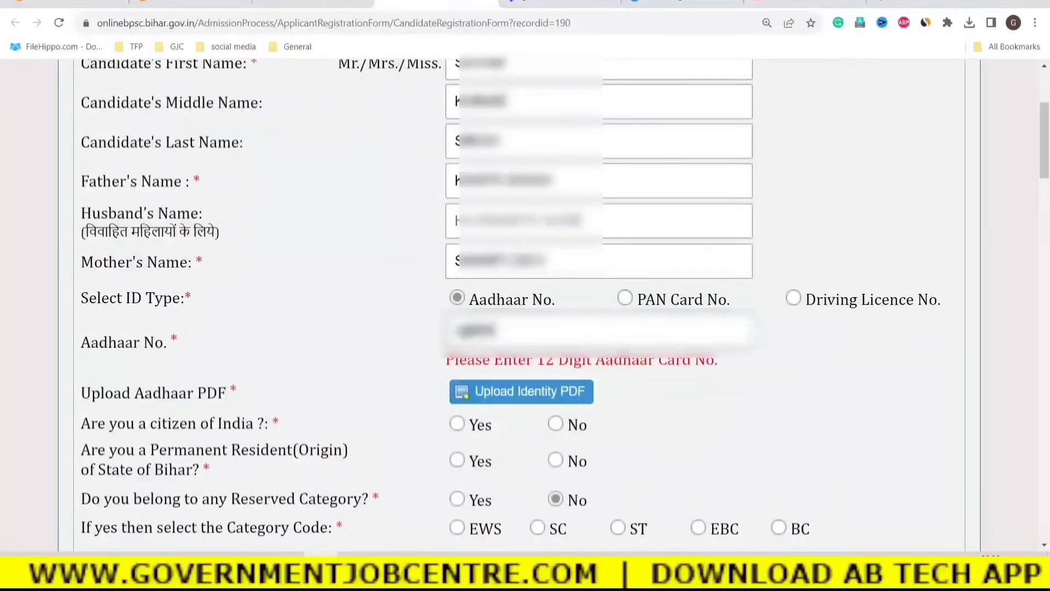
{"action": "type", "text": "•••••••"}
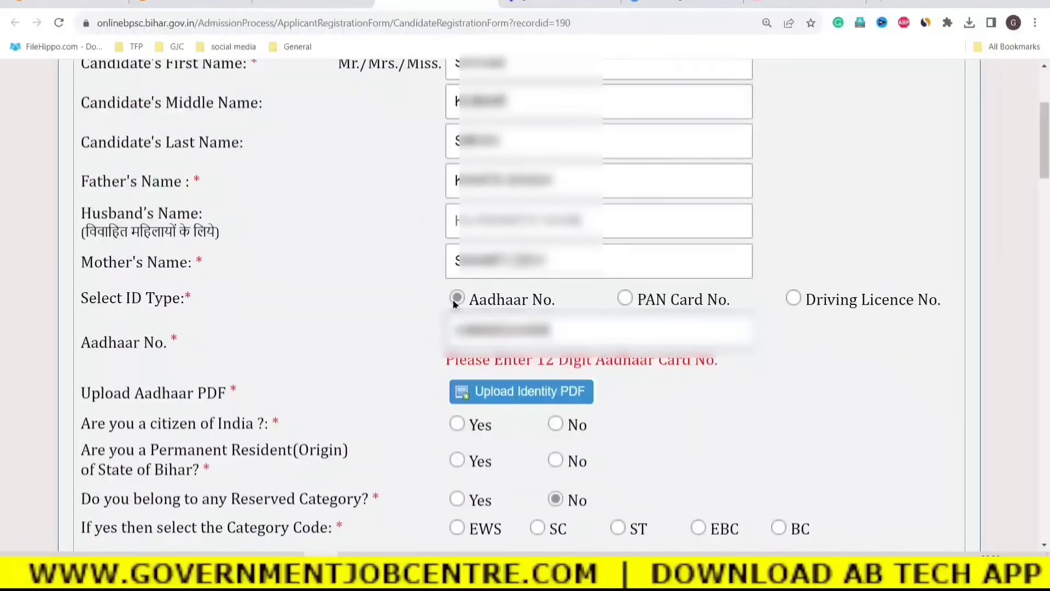
{"action": "left_click", "coordinate": [496, 394]}
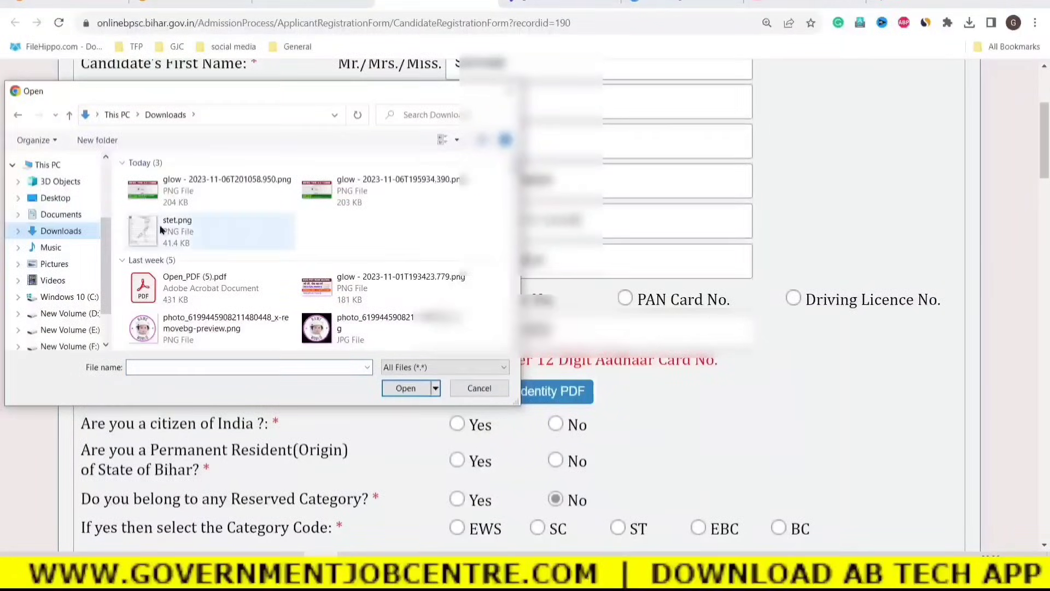
{"action": "left_click", "coordinate": [177, 224]}
{"action": "left_click", "coordinate": [406, 389]}
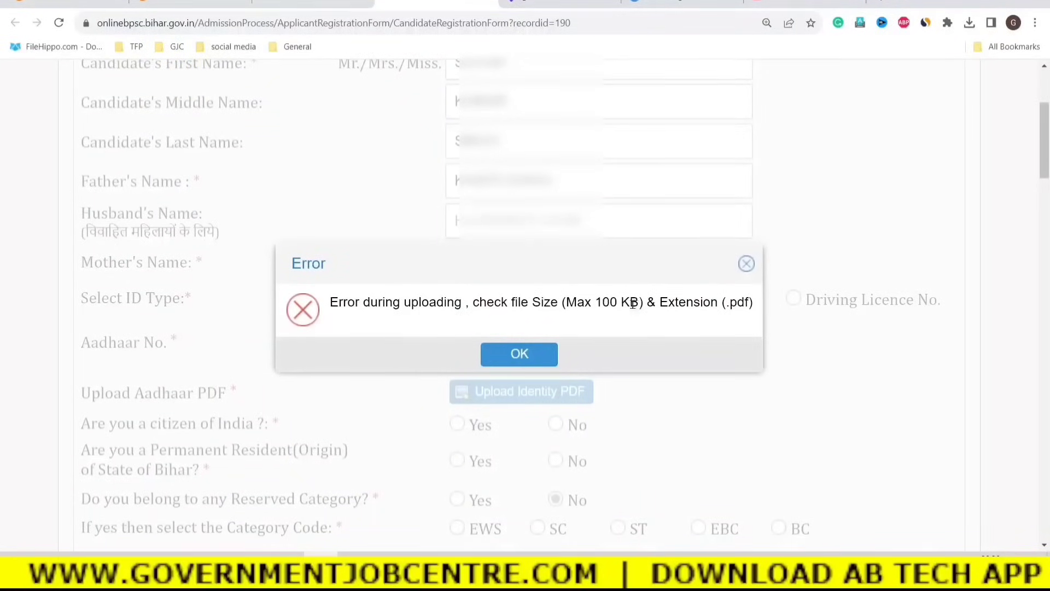
{"action": "left_click_drag", "start_coordinate": [639, 303], "coordinate": [567, 302]}
{"action": "left_click_drag", "start_coordinate": [661, 302], "coordinate": [746, 305]}
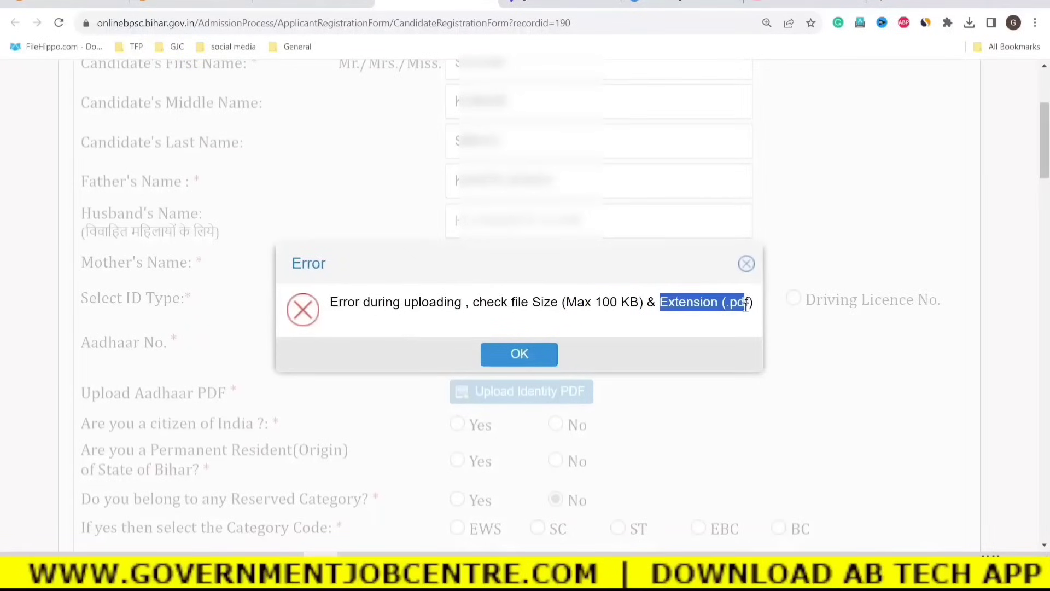
{"action": "left_click", "coordinate": [747, 265]}
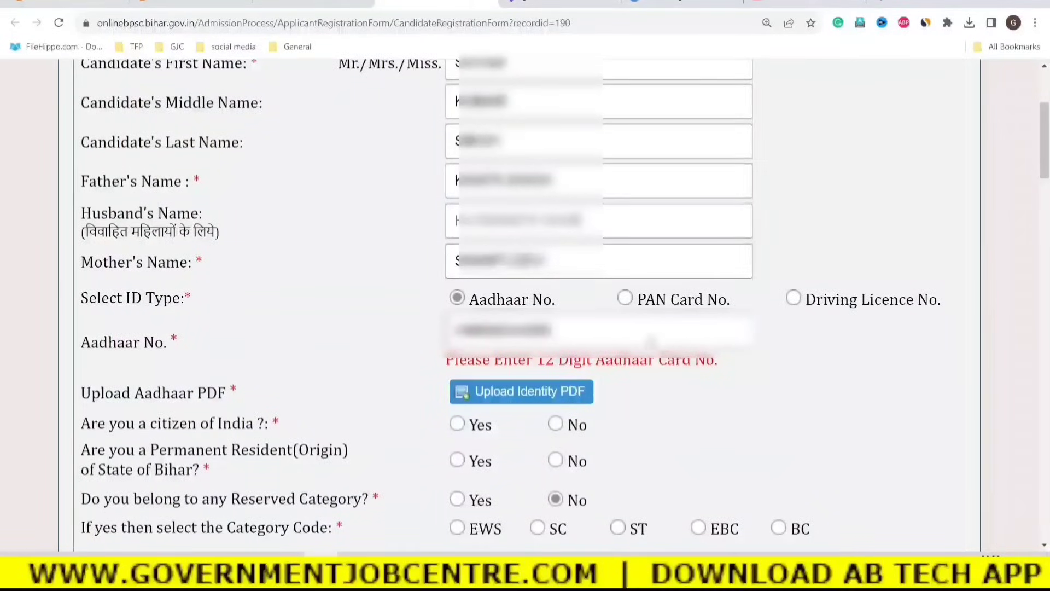
Select PAN Card No. as ID type and acknowledge the Rs 200 per-post fee notice.
{"action": "left_click", "coordinate": [626, 298]}
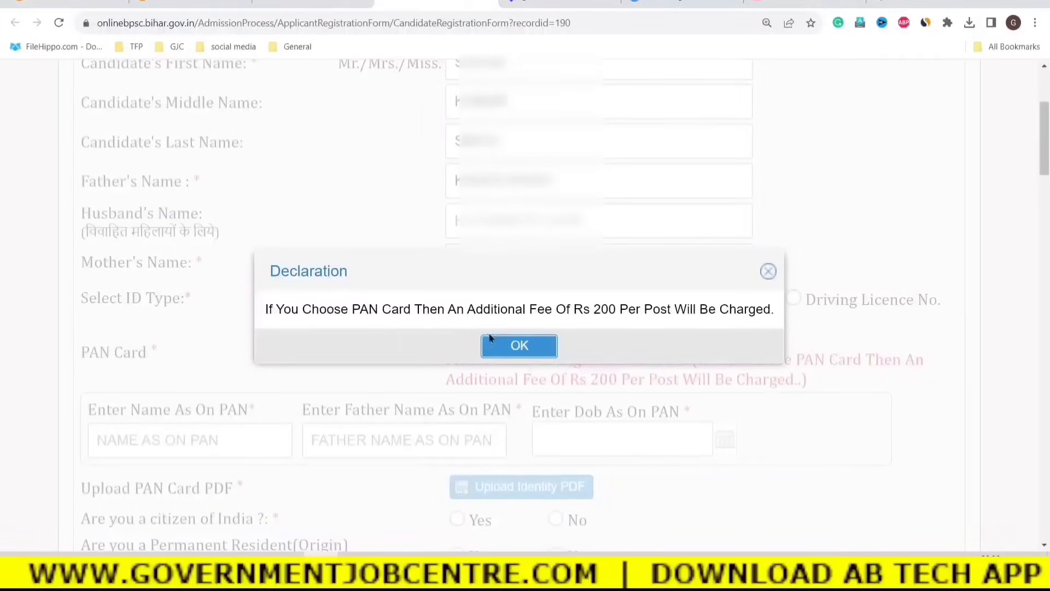
{"action": "left_click_drag", "start_coordinate": [563, 310], "coordinate": [731, 310]}
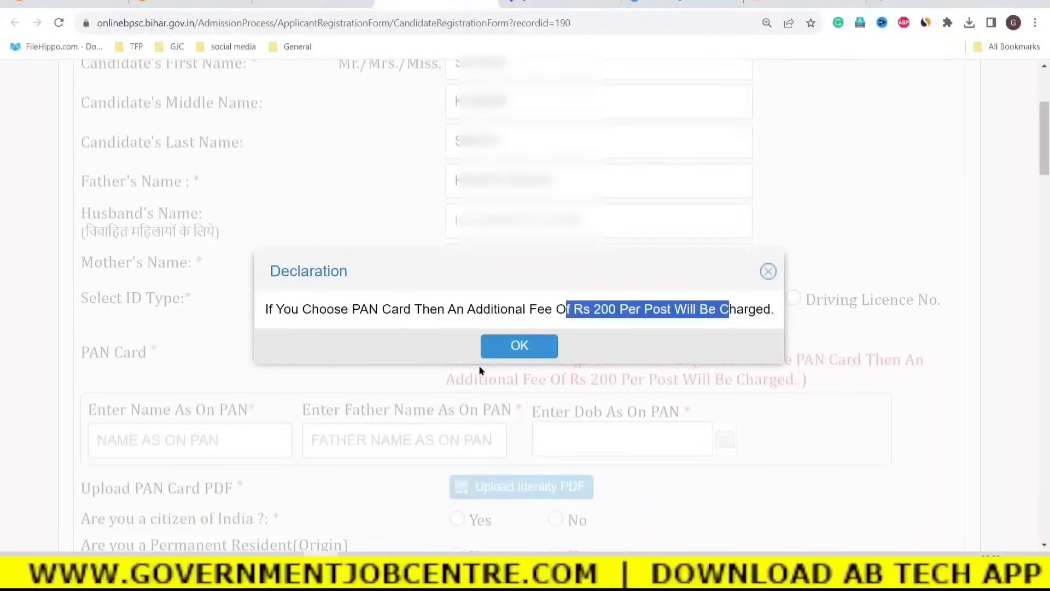
{"action": "left_click", "coordinate": [518, 347]}
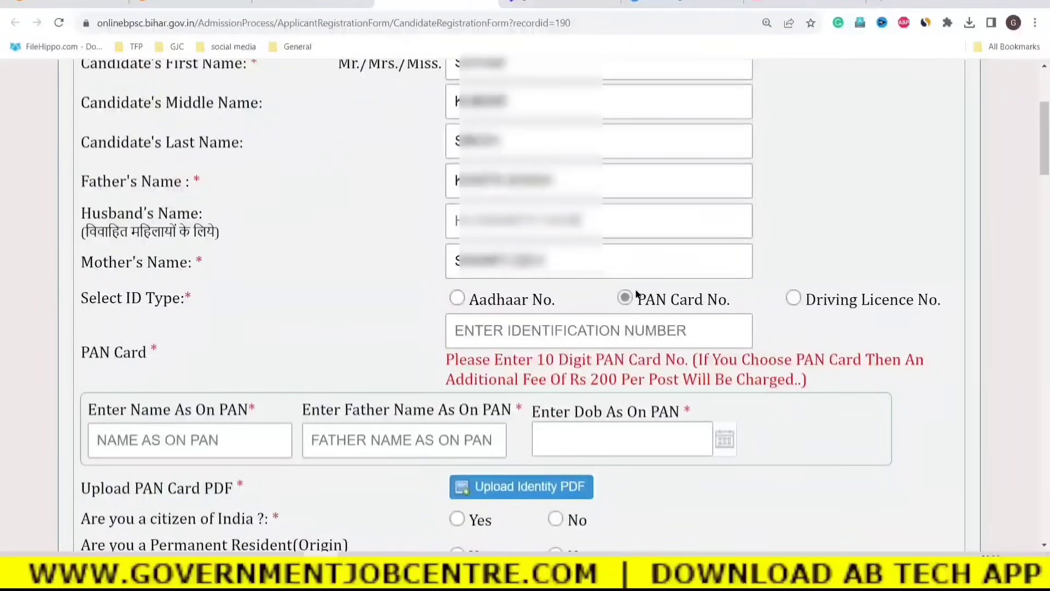
Switch the ID type back to Aadhaar No. and confirm the Aadhaar PDF shows Document Uploaded.
{"action": "left_click", "coordinate": [456, 299]}
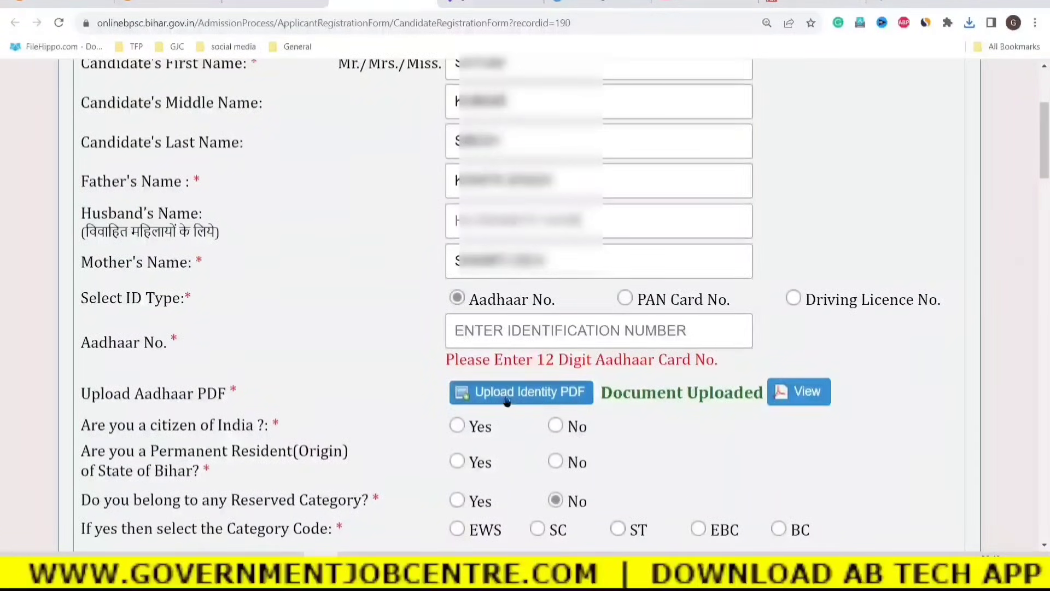
{"action": "left_click_drag", "start_coordinate": [113, 395], "coordinate": [229, 401]}
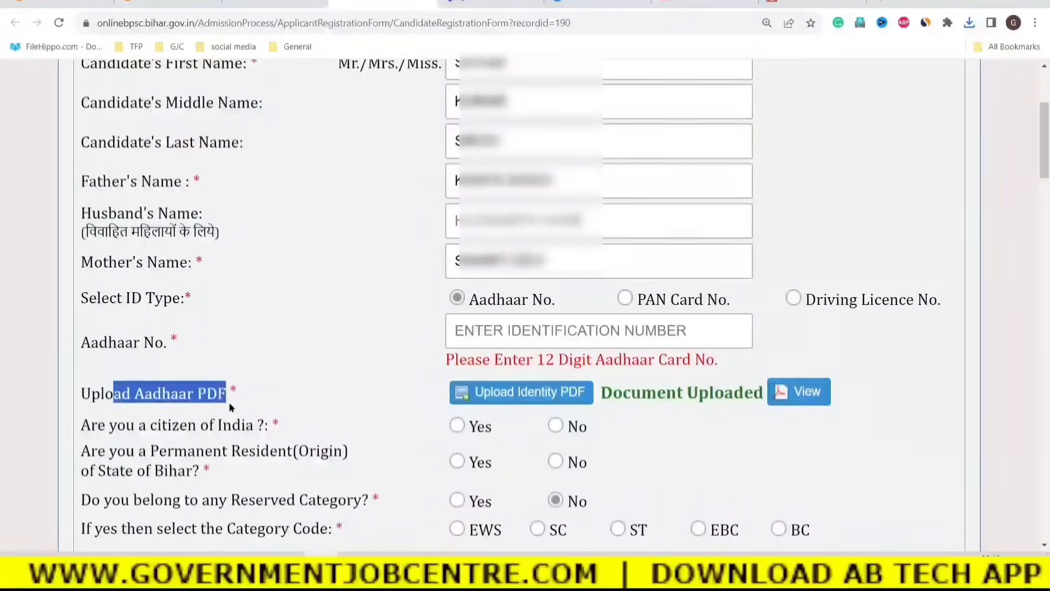
{"action": "left_click_drag", "start_coordinate": [601, 398], "coordinate": [750, 405]}
{"action": "left_click", "coordinate": [810, 418]}
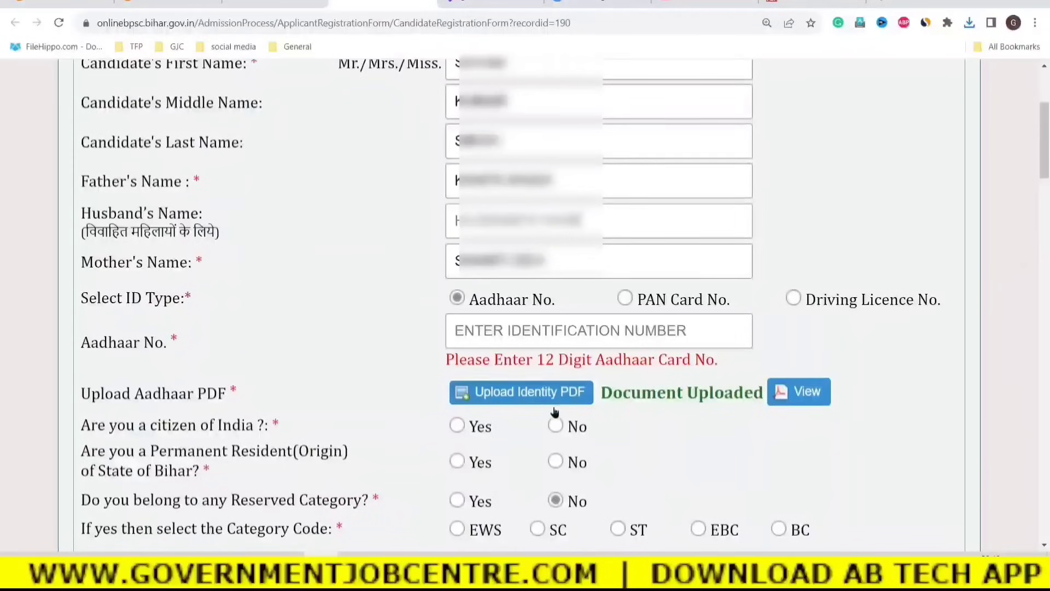
Answer Yes to Indian citizenship after dismissing the warning triggered by No.
{"action": "scroll", "coordinate": [649, 432], "scroll_direction": "down", "scroll_amount": 2}
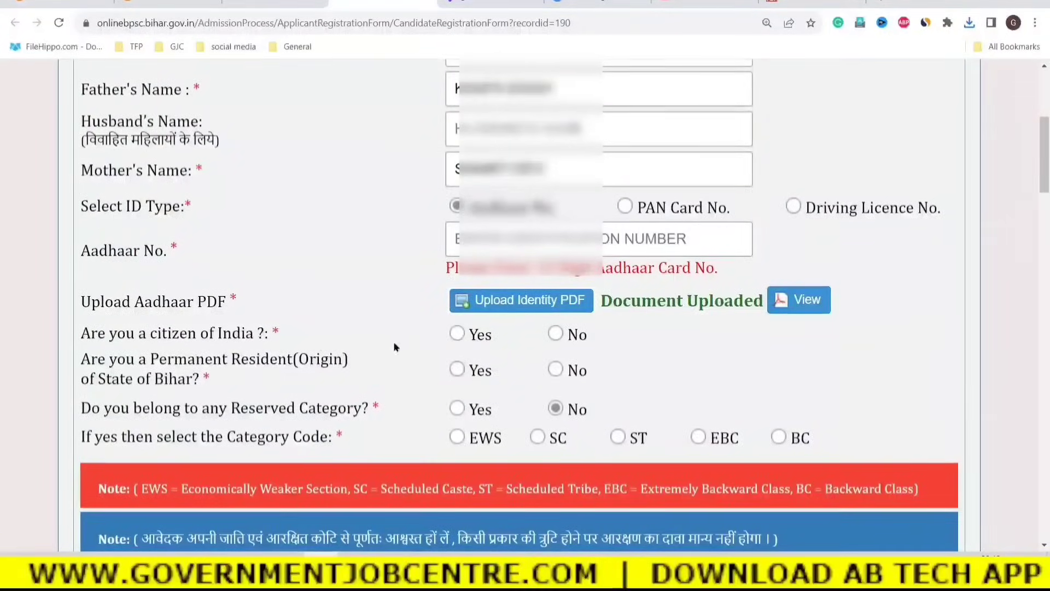
{"action": "left_click", "coordinate": [555, 334]}
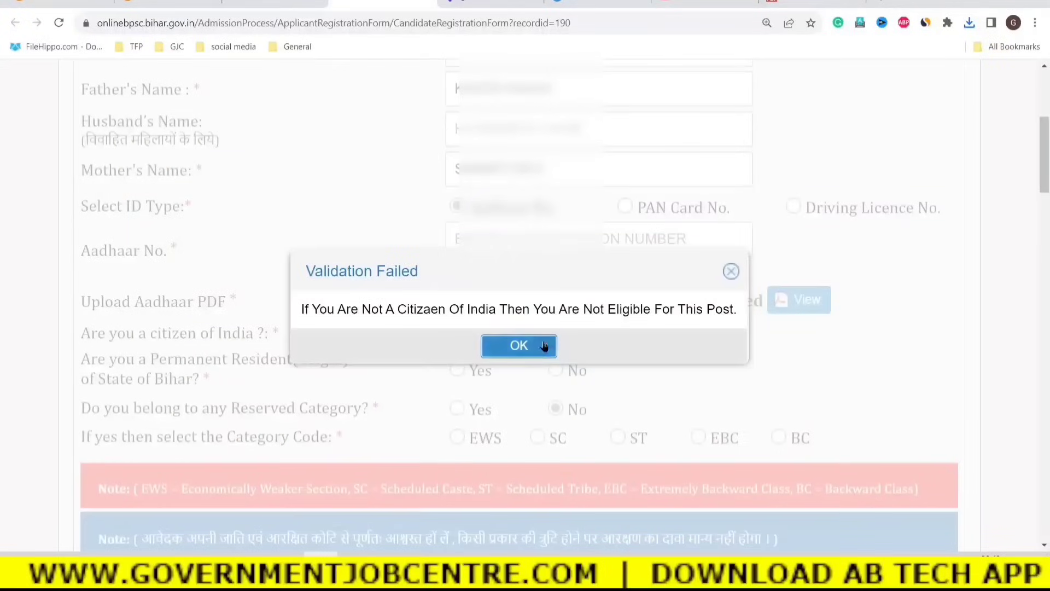
{"action": "left_click", "coordinate": [519, 346]}
{"action": "left_click", "coordinate": [460, 335]}
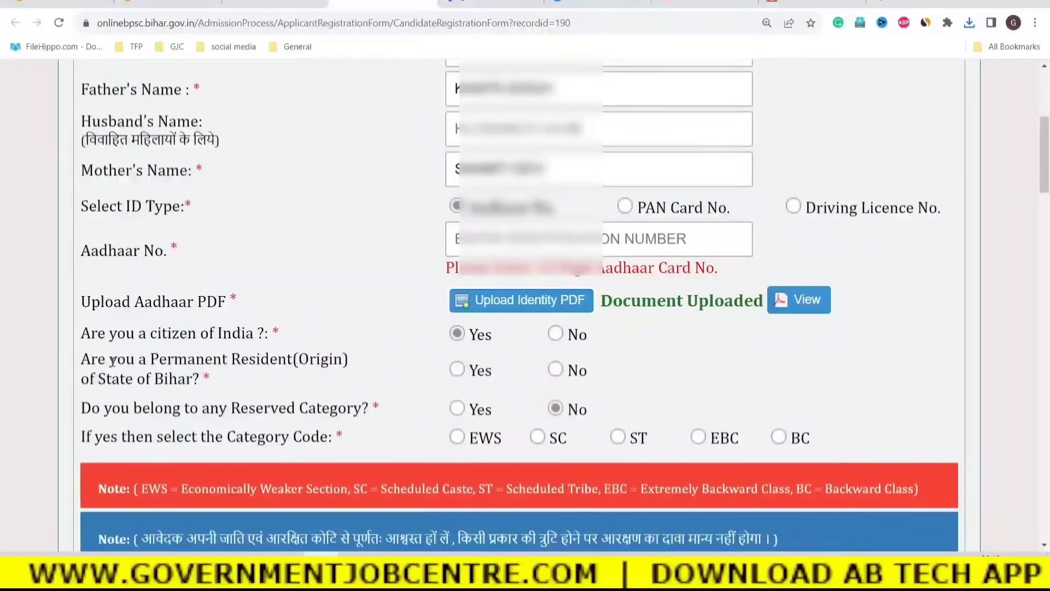
{"action": "left_click_drag", "start_coordinate": [111, 361], "coordinate": [201, 380]}
{"action": "left_click", "coordinate": [249, 386]}
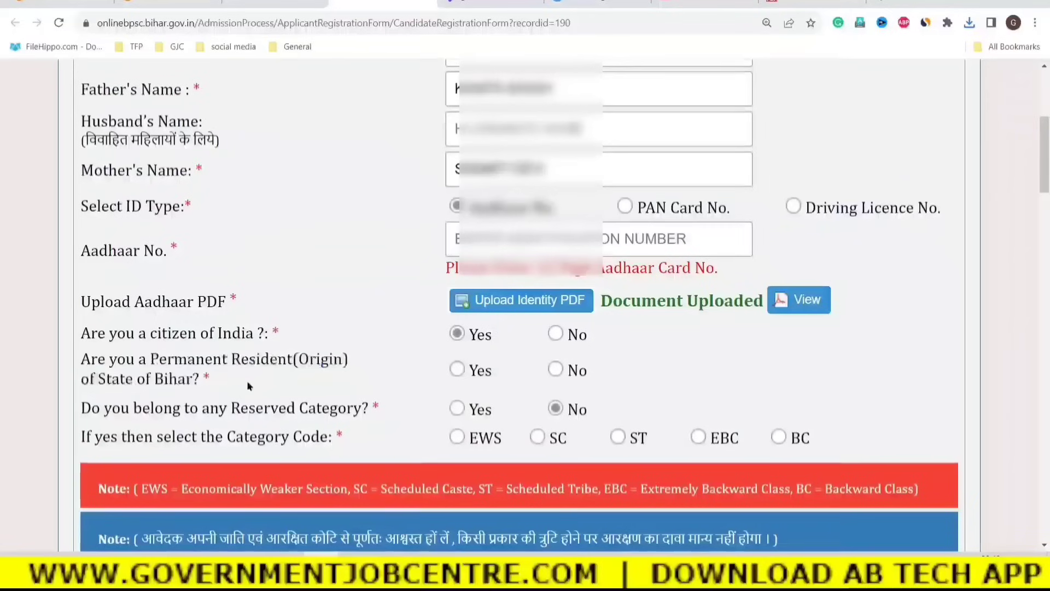
Mark the candidate as a permanent Bihar resident with the certificate issue date set to today.
{"action": "left_click", "coordinate": [457, 371]}
{"action": "scroll", "coordinate": [613, 389], "scroll_direction": "down", "scroll_amount": 1}
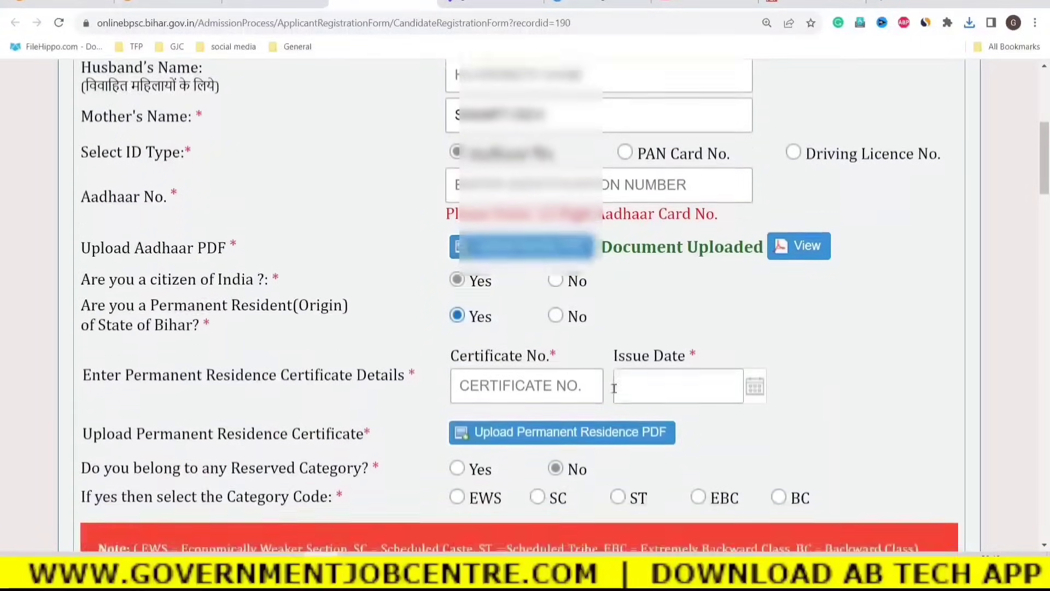
{"action": "scroll", "coordinate": [614, 389], "scroll_direction": "down", "scroll_amount": 1}
{"action": "left_click_drag", "start_coordinate": [133, 337], "coordinate": [353, 338]}
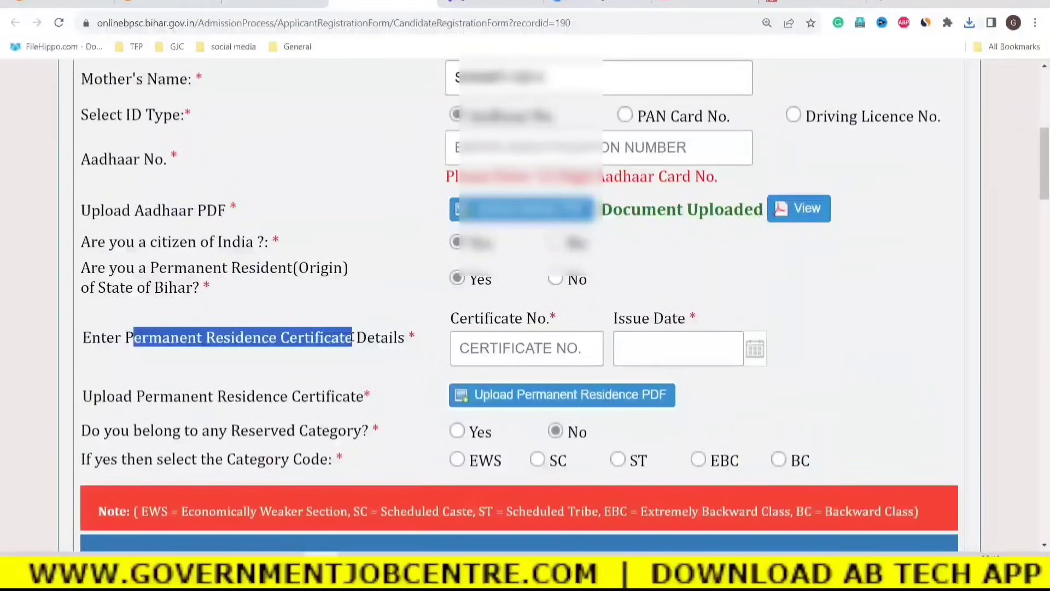
{"action": "left_click", "coordinate": [472, 351]}
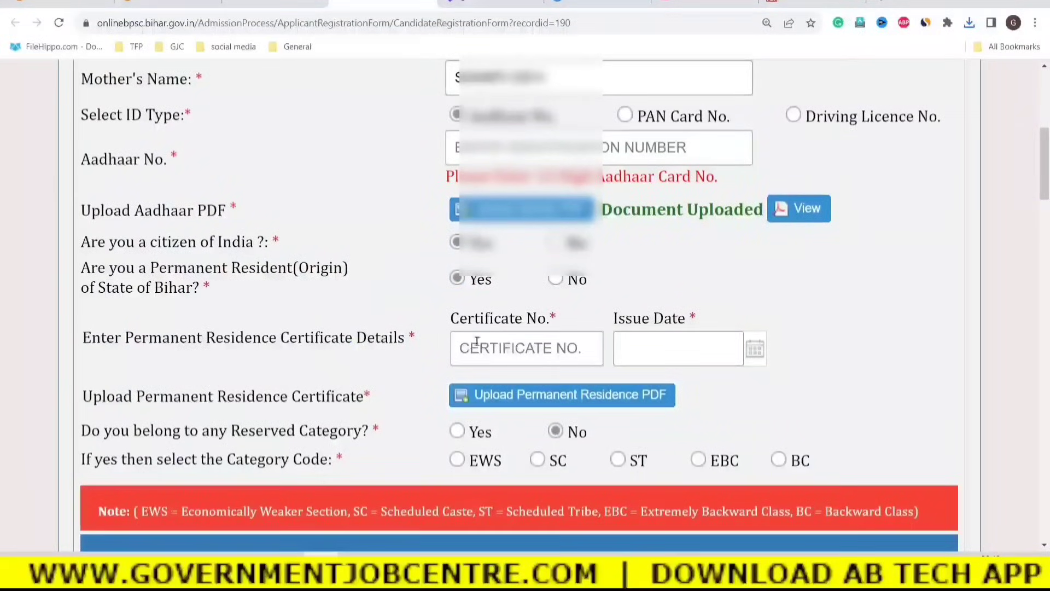
{"action": "left_click", "coordinate": [472, 348]}
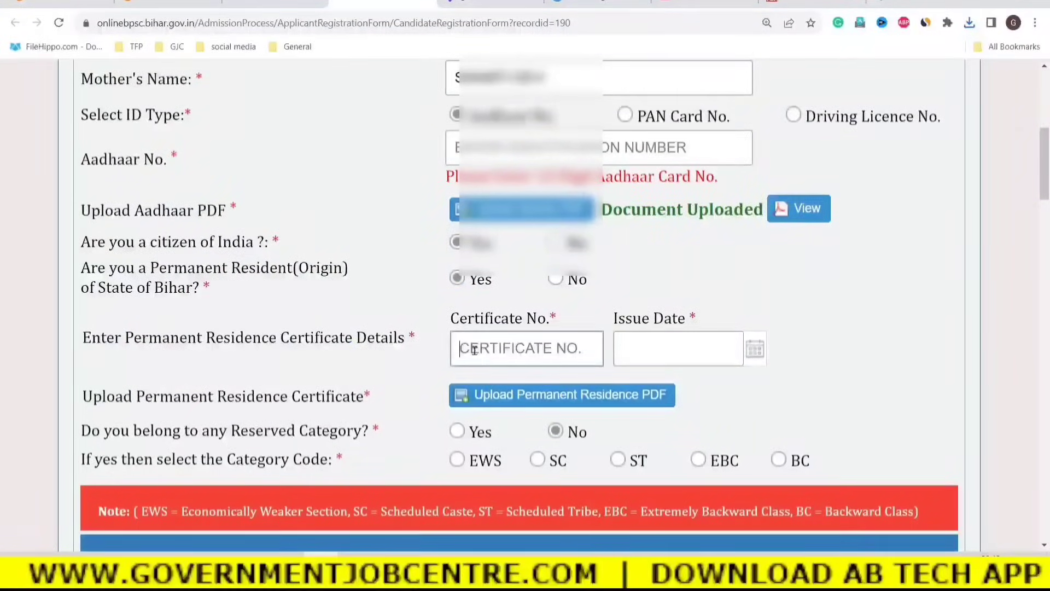
{"action": "left_click", "coordinate": [641, 350]}
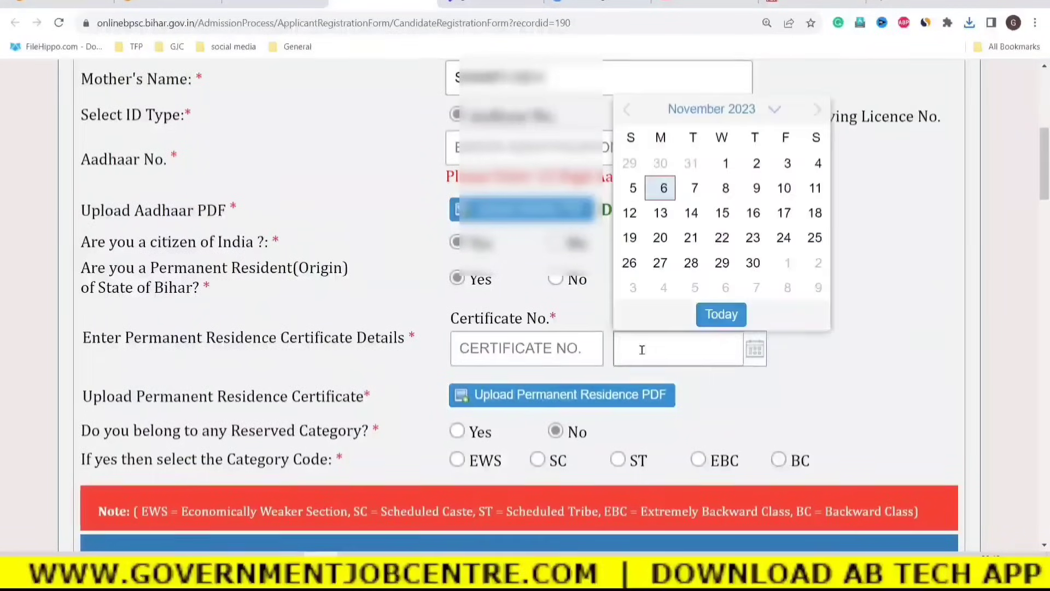
{"action": "left_click", "coordinate": [730, 323]}
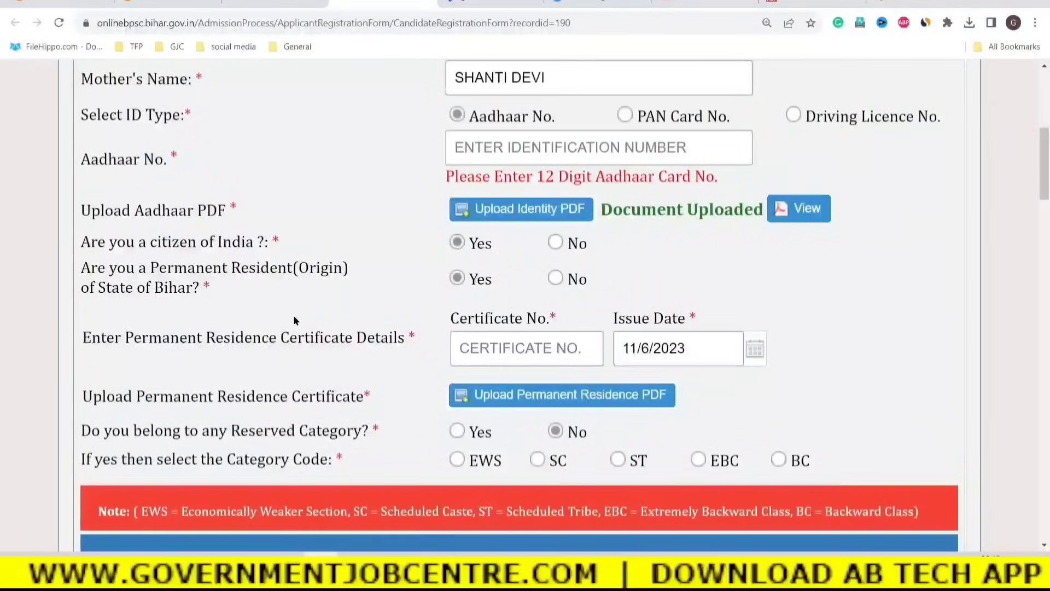
Change permanent Bihar residence to No, leaving Reserved Category at No.
{"action": "left_click", "coordinate": [556, 279]}
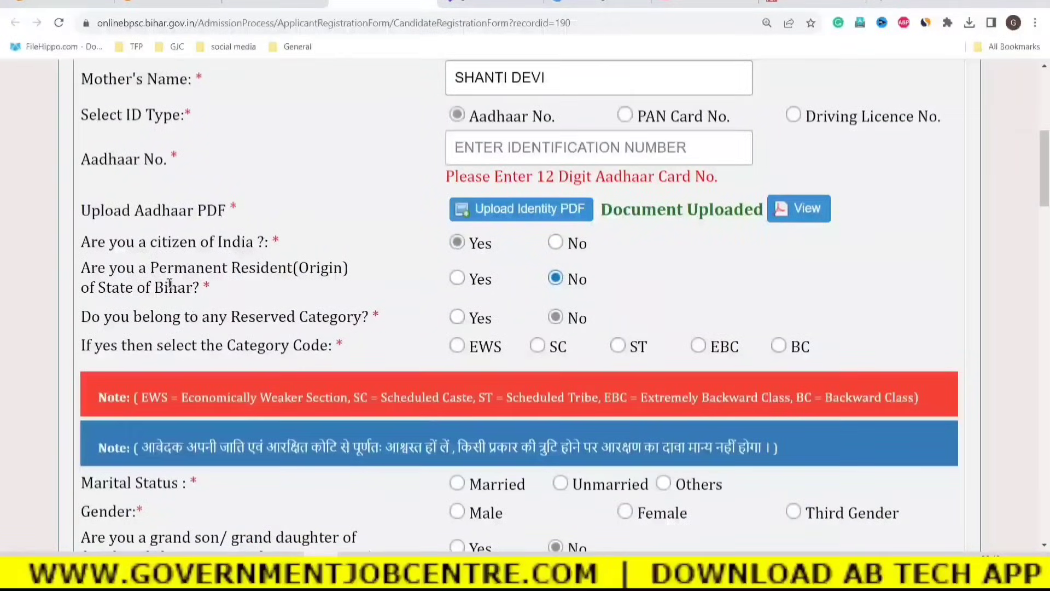
{"action": "left_click_drag", "start_coordinate": [144, 270], "coordinate": [200, 285]}
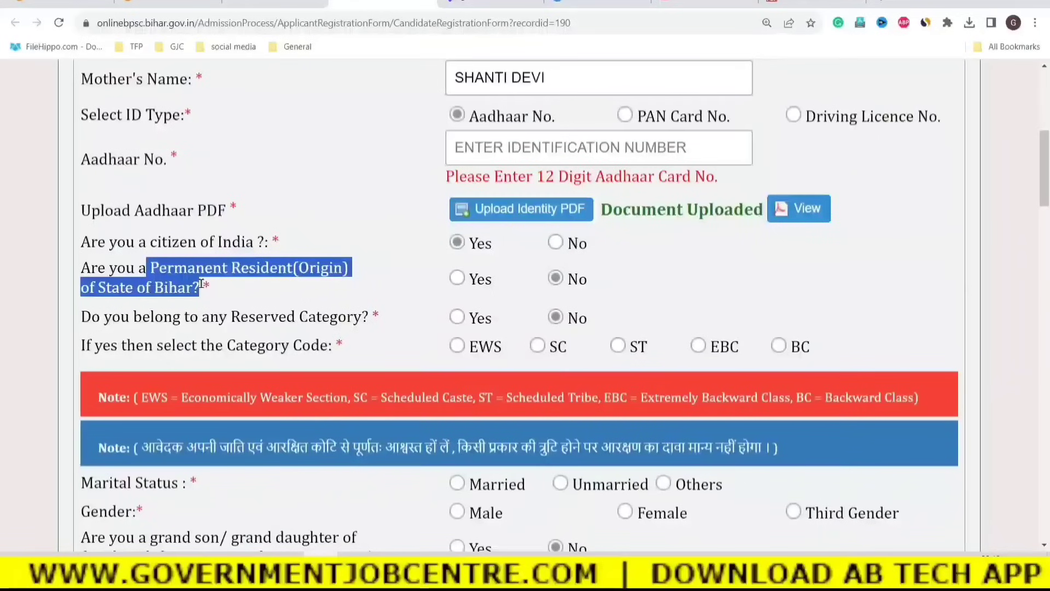
{"action": "left_click", "coordinate": [616, 296]}
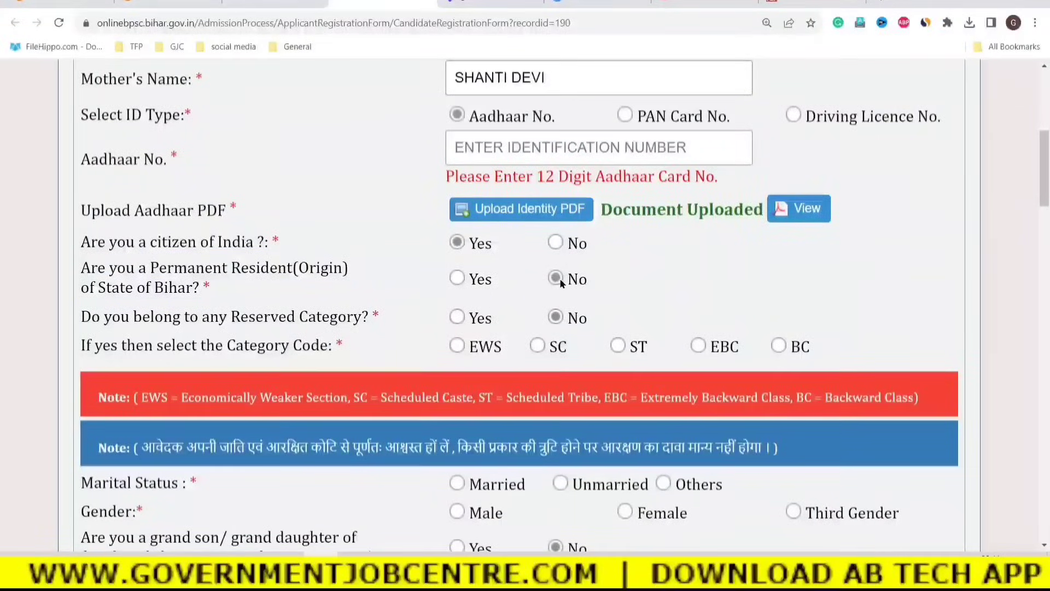
{"action": "left_click_drag", "start_coordinate": [132, 318], "coordinate": [360, 316]}
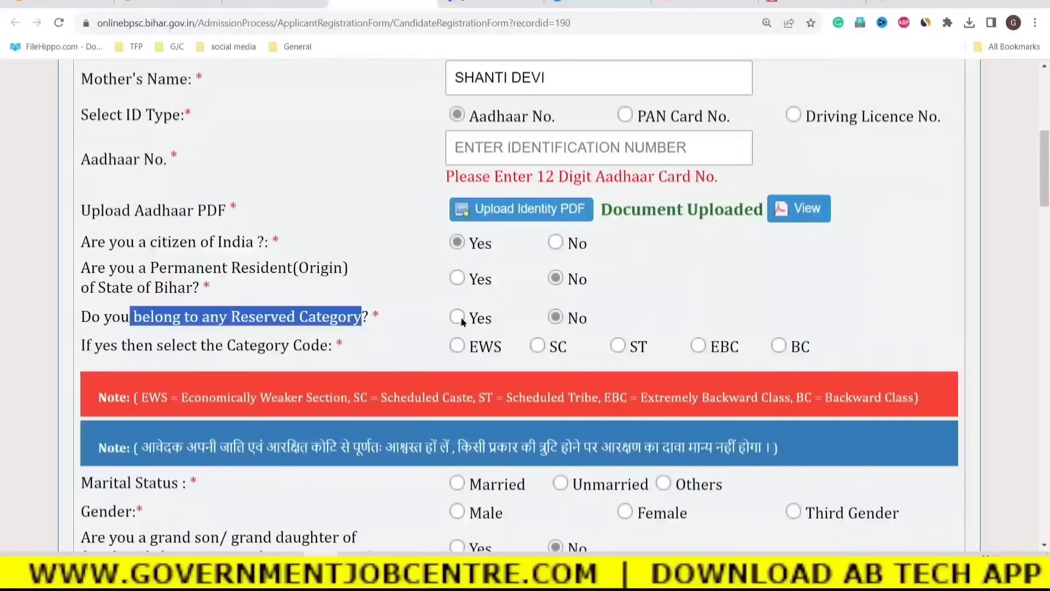
{"action": "left_click", "coordinate": [399, 311]}
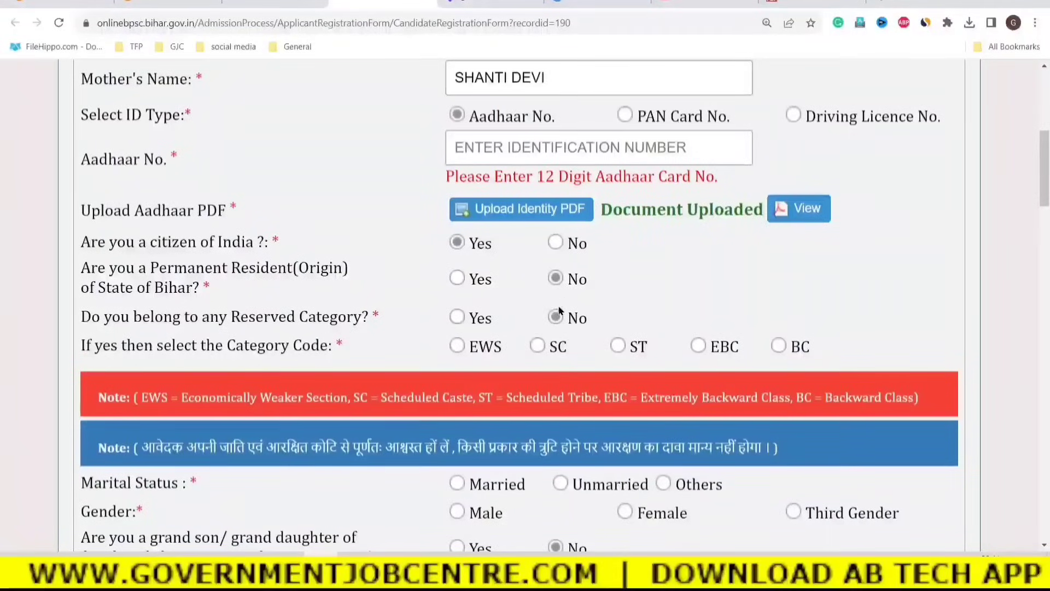
Answer Yes to Bihar residence and reserved category, ending on BC as the category code.
{"action": "left_click", "coordinate": [458, 278]}
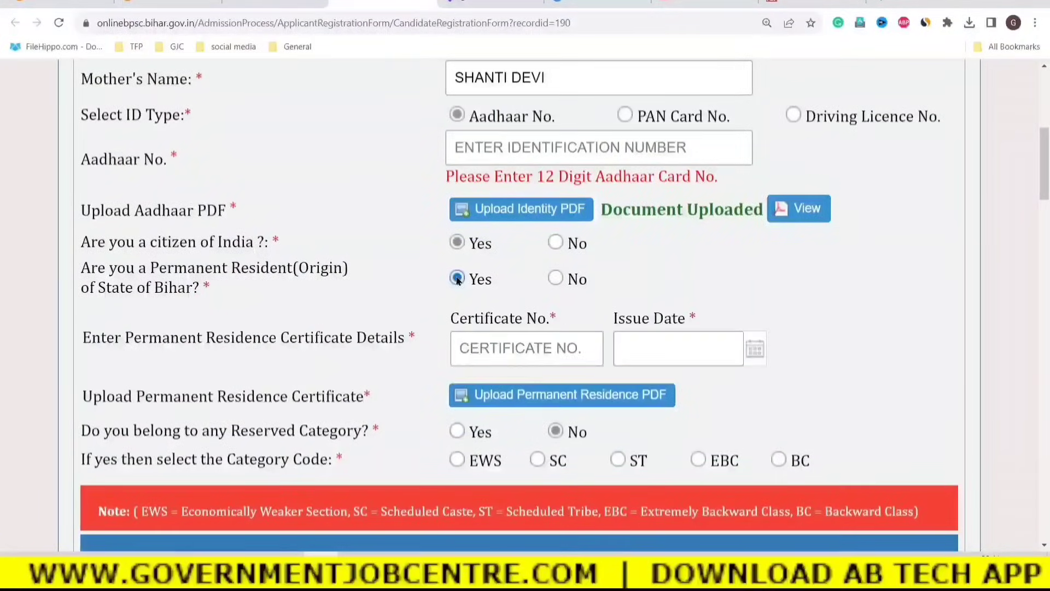
{"action": "scroll", "coordinate": [458, 280], "scroll_direction": "down", "scroll_amount": 2}
{"action": "left_click", "coordinate": [458, 339]}
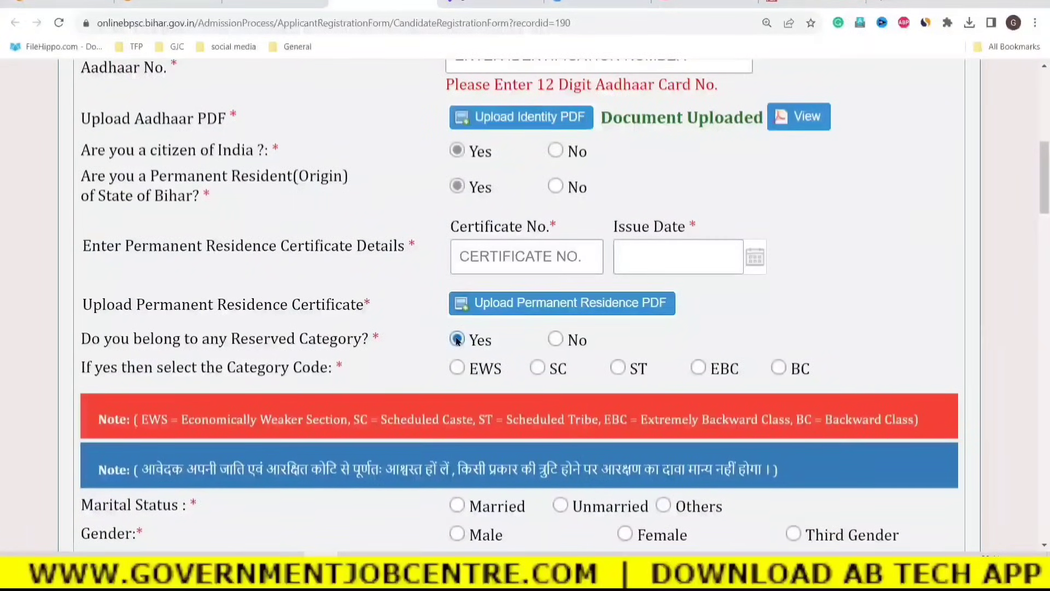
{"action": "left_click", "coordinate": [485, 368]}
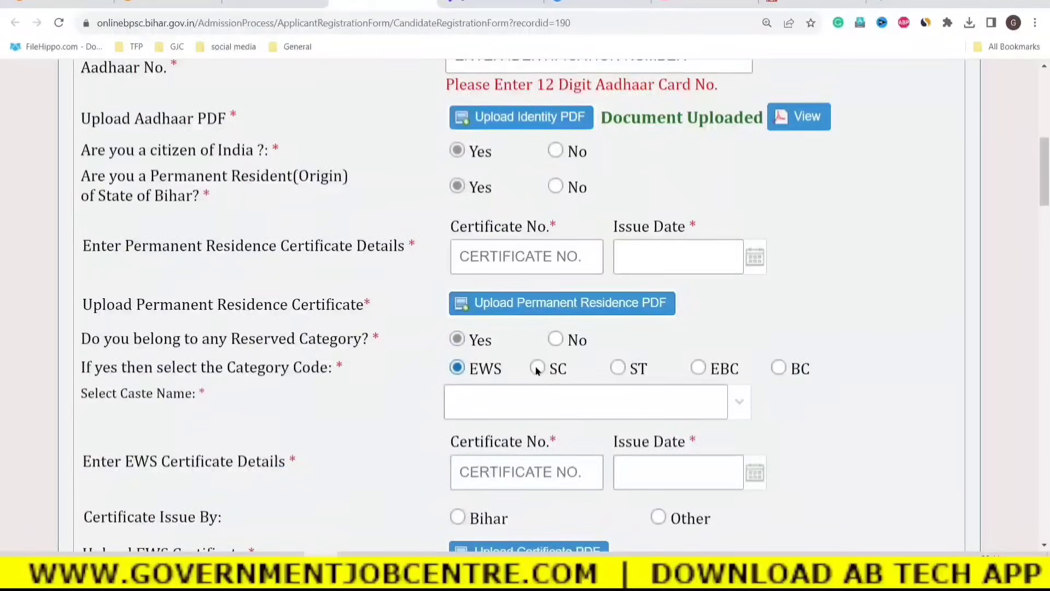
{"action": "scroll", "coordinate": [537, 370], "scroll_direction": "down", "scroll_amount": 2}
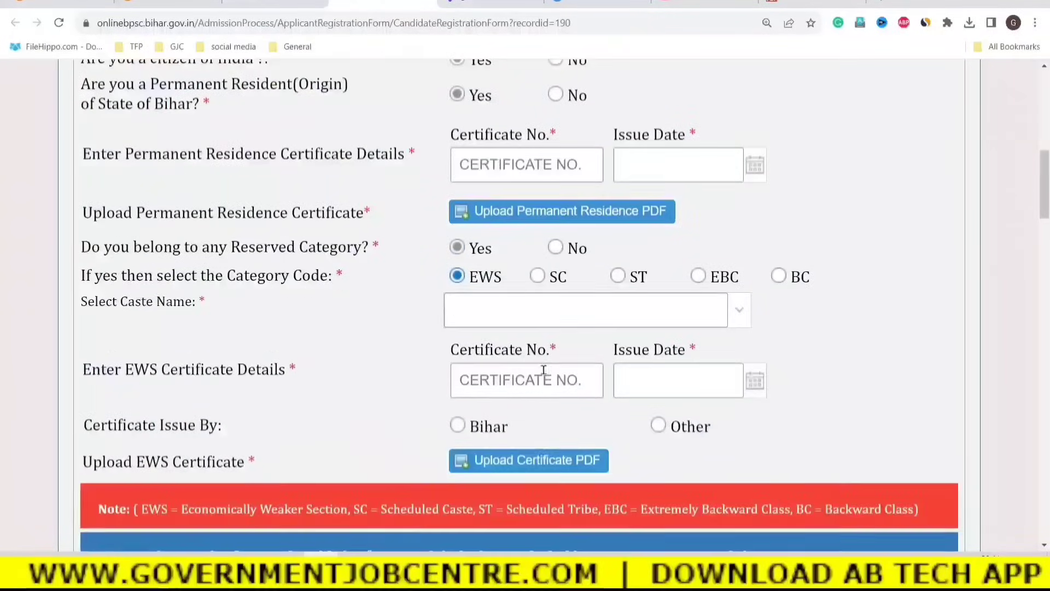
{"action": "left_click", "coordinate": [539, 276]}
{"action": "left_click", "coordinate": [619, 276]}
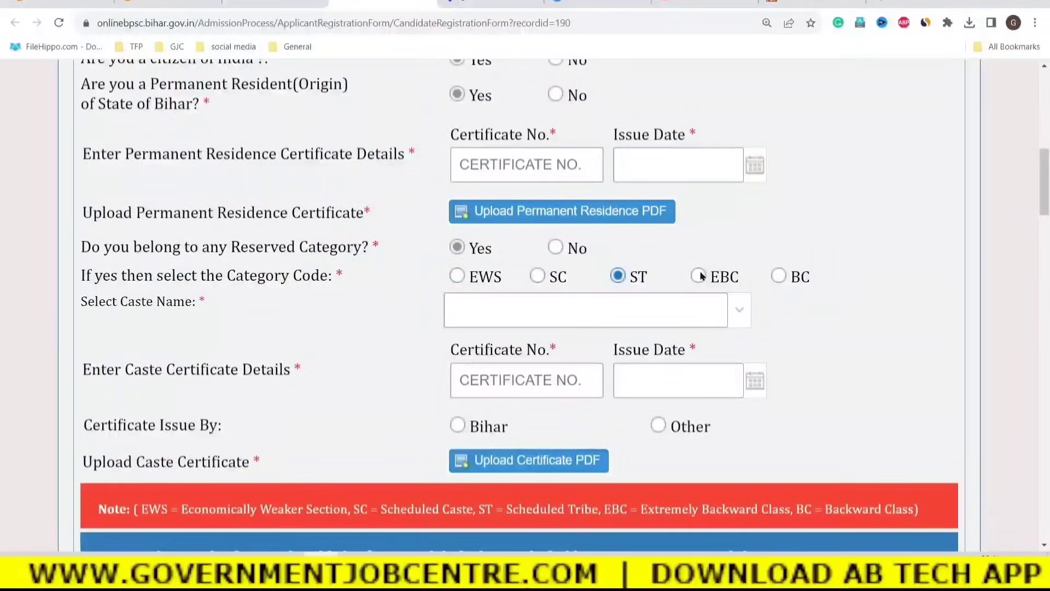
{"action": "left_click", "coordinate": [700, 275]}
{"action": "left_click", "coordinate": [779, 276]}
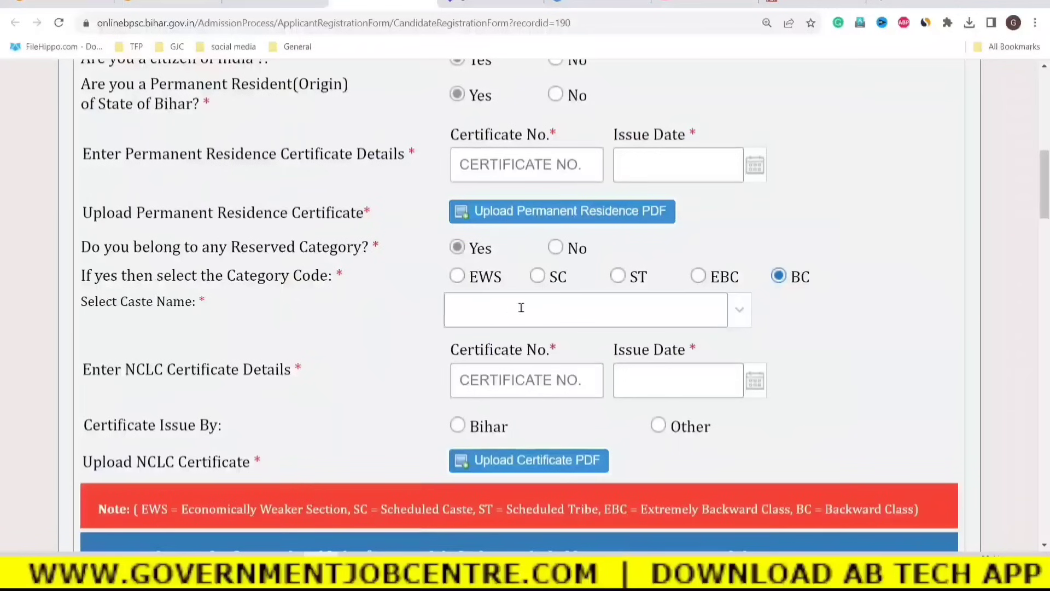
Choose KUSHWAHA (KOIRI) as the caste name.
{"action": "left_click", "coordinate": [651, 312]}
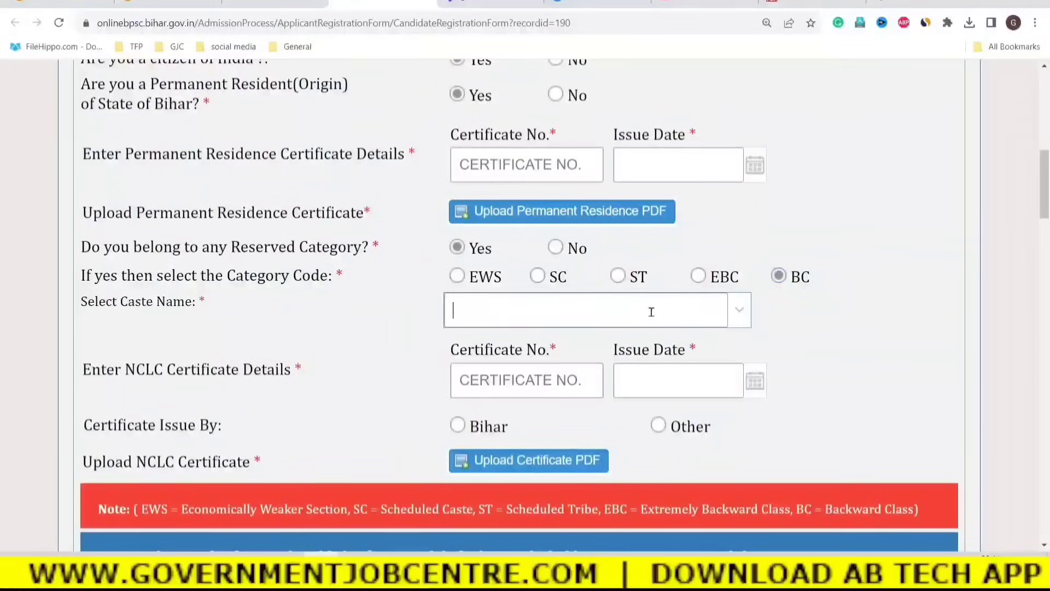
{"action": "left_click", "coordinate": [739, 309]}
{"action": "scroll", "coordinate": [580, 235], "scroll_direction": "down", "scroll_amount": 5}
{"action": "scroll", "coordinate": [577, 246], "scroll_direction": "down", "scroll_amount": 6}
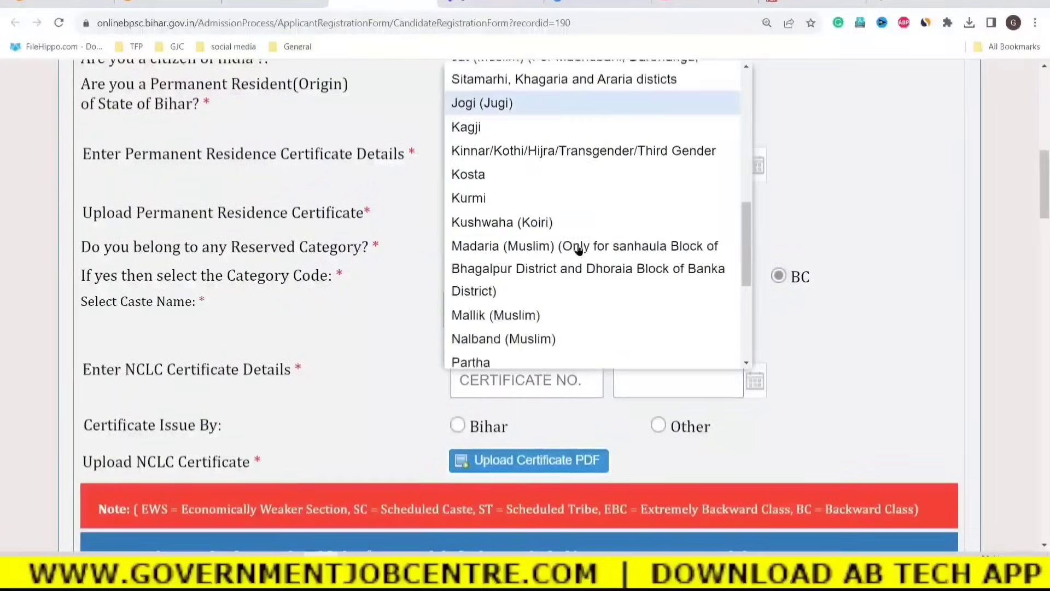
{"action": "left_click", "coordinate": [569, 224]}
{"action": "left_click", "coordinate": [863, 369]}
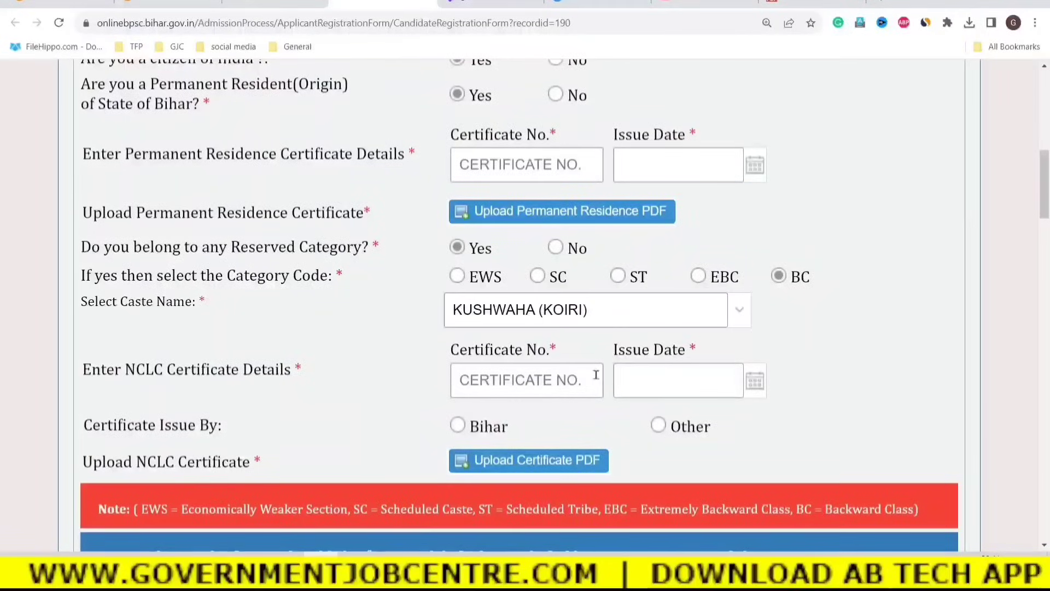
Mark the NCLC certificate as issued by Bihar, then switch the issuer to Other.
{"action": "left_click", "coordinate": [465, 379]}
{"action": "left_click", "coordinate": [636, 379]}
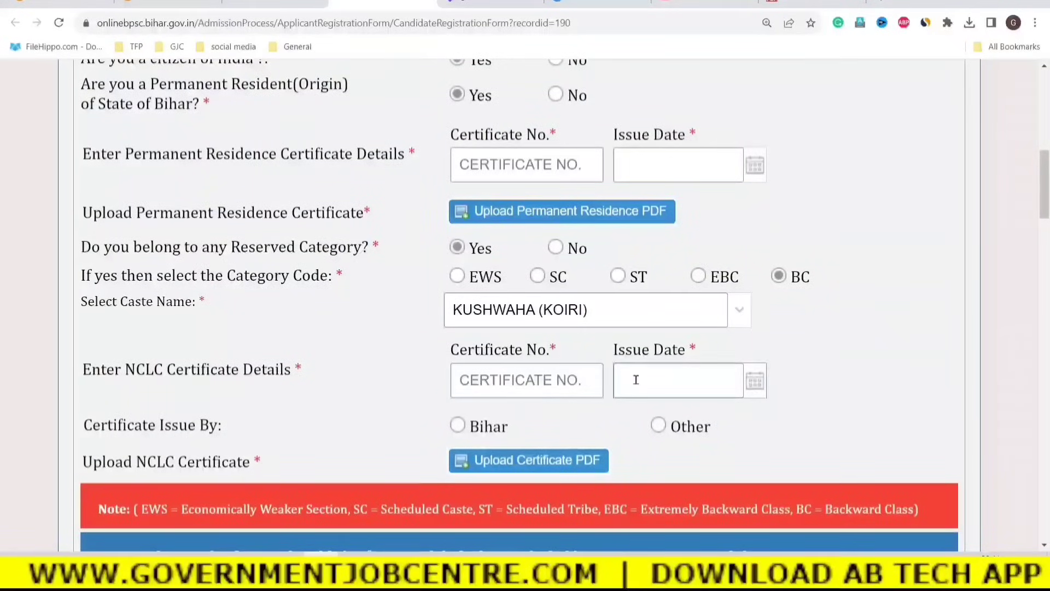
{"action": "left_click", "coordinate": [757, 408]}
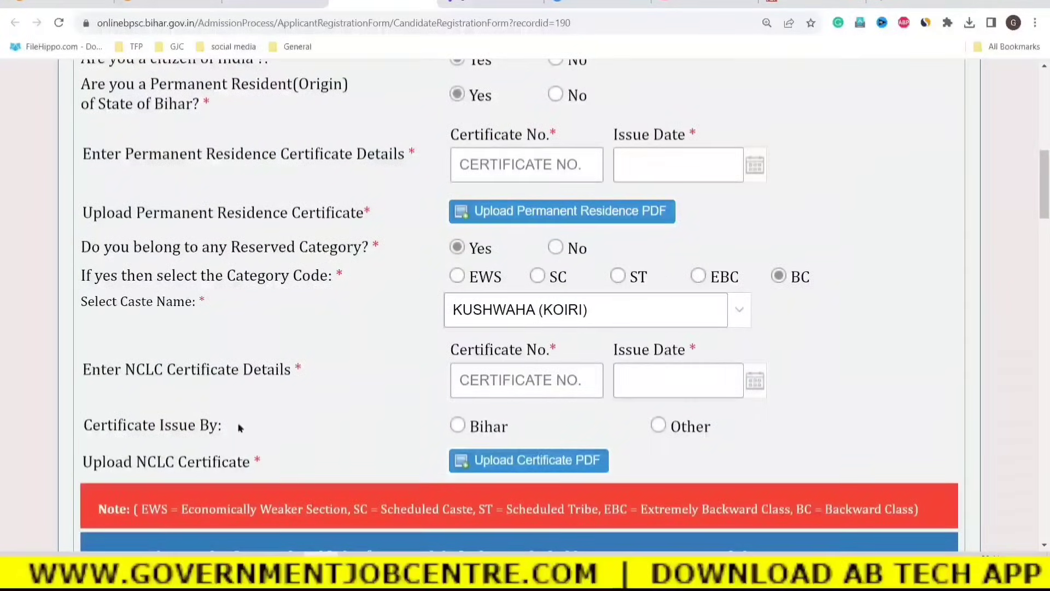
{"action": "left_click_drag", "start_coordinate": [142, 428], "coordinate": [222, 428]}
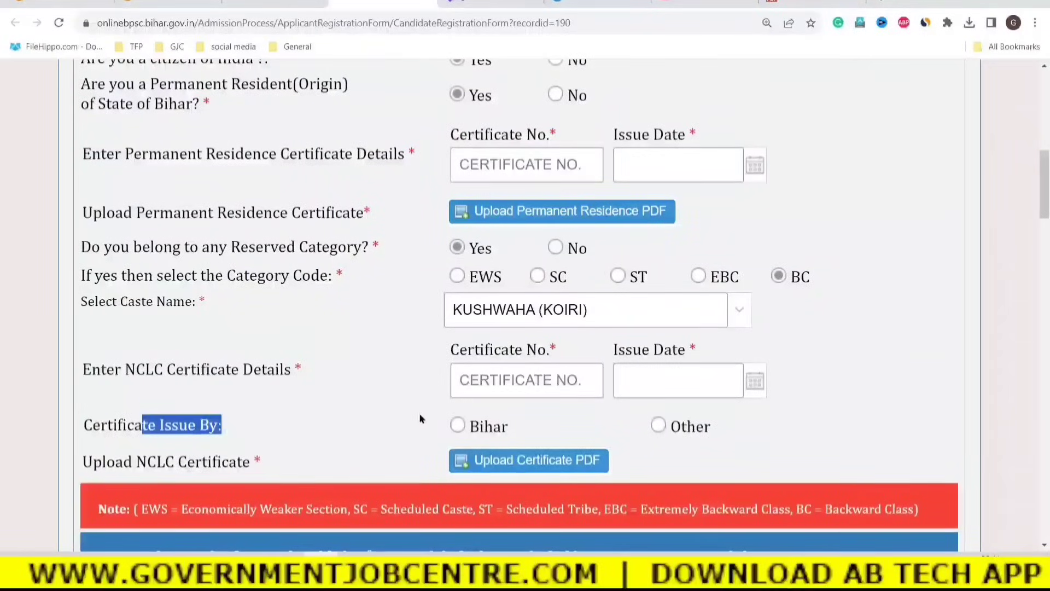
{"action": "left_click", "coordinate": [456, 428]}
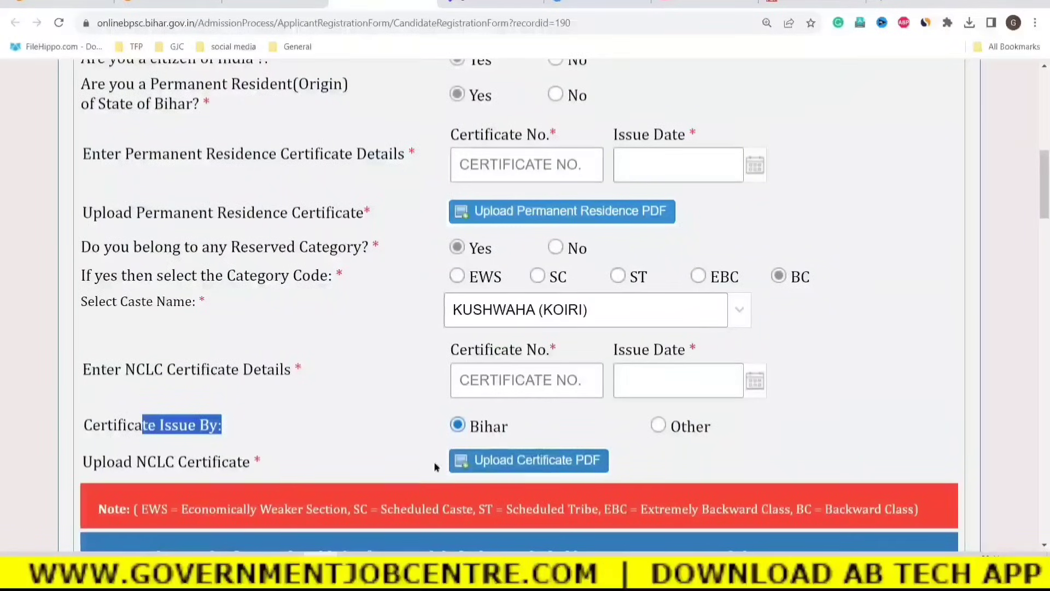
{"action": "left_click", "coordinate": [138, 462]}
{"action": "left_click_drag", "start_coordinate": [138, 463], "coordinate": [244, 462]}
{"action": "left_click", "coordinate": [315, 438]}
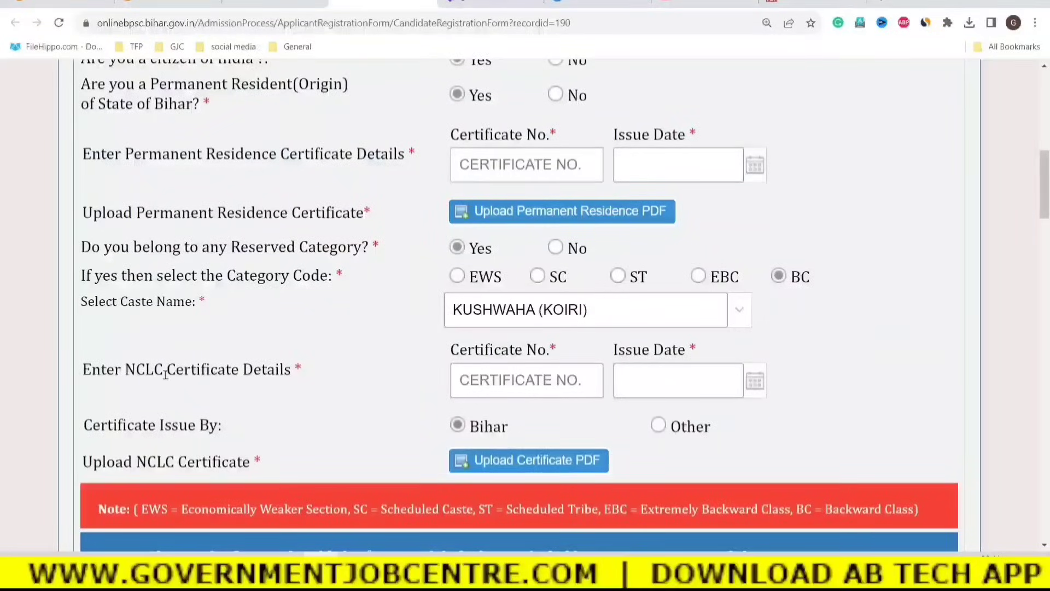
{"action": "left_click", "coordinate": [661, 427]}
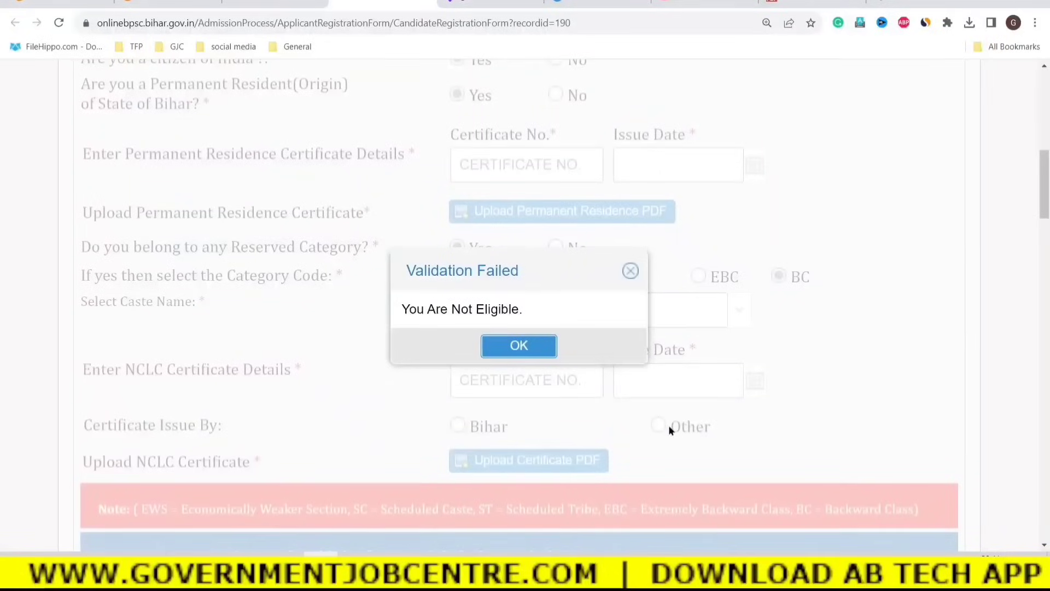
Dismiss the not-eligible warning, restore Bihar as issuer, and answer No to Bihar residence.
{"action": "left_click", "coordinate": [528, 349]}
{"action": "left_click", "coordinate": [457, 426]}
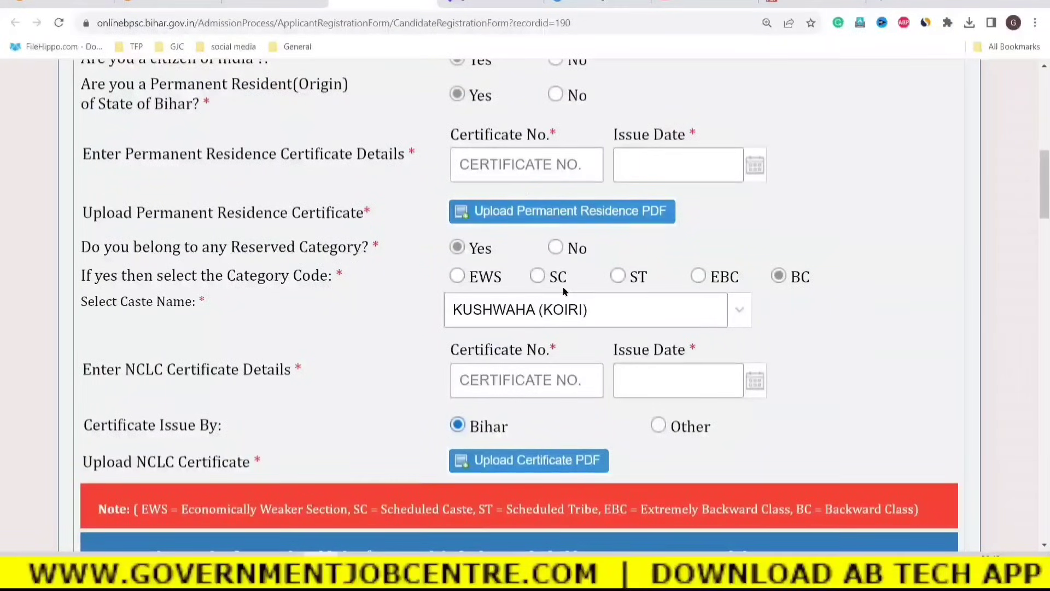
{"action": "left_click", "coordinate": [569, 95]}
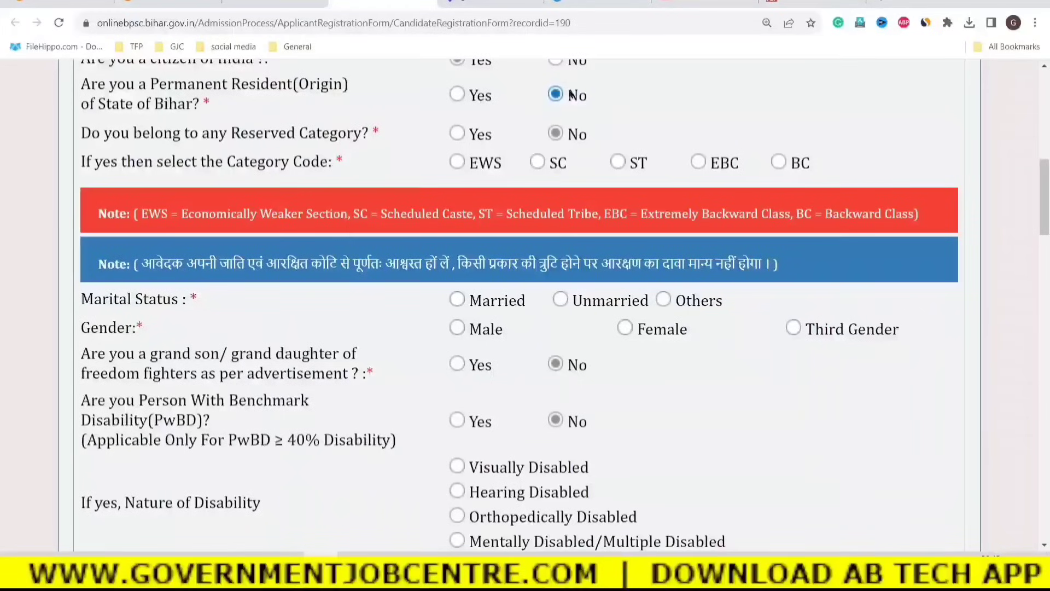
Set Marital Status to Married.
{"action": "scroll", "coordinate": [749, 328], "scroll_direction": "up", "scroll_amount": 2}
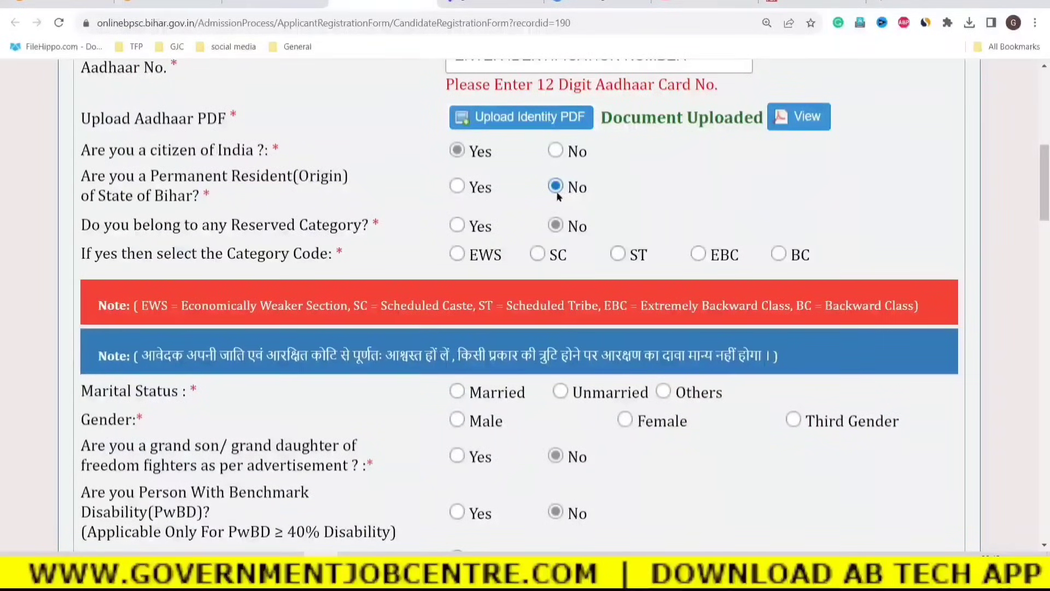
{"action": "scroll", "coordinate": [525, 353], "scroll_direction": "down", "scroll_amount": 2}
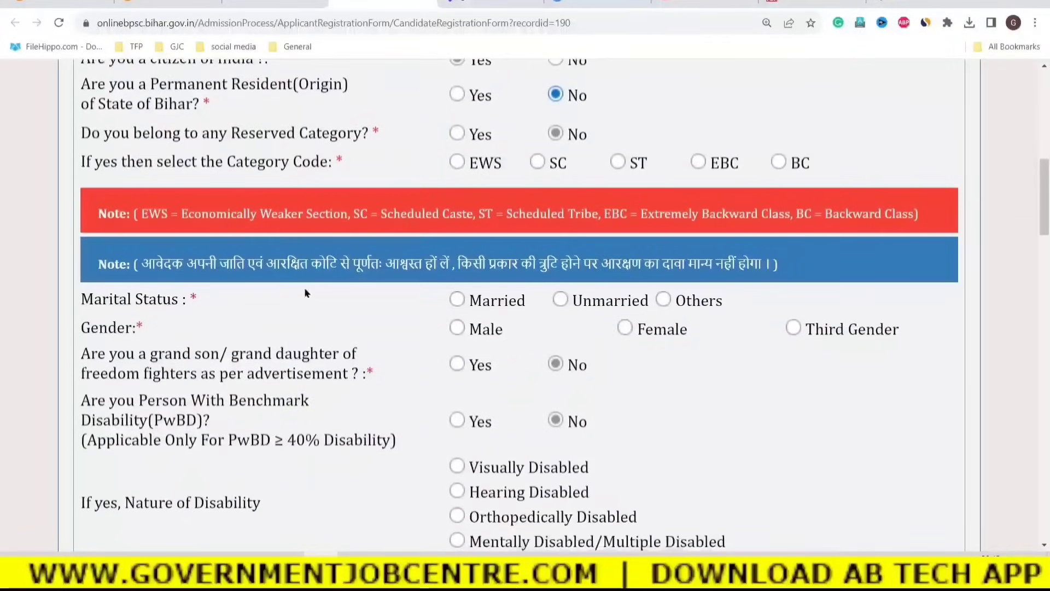
{"action": "left_click_drag", "start_coordinate": [165, 265], "coordinate": [756, 267]}
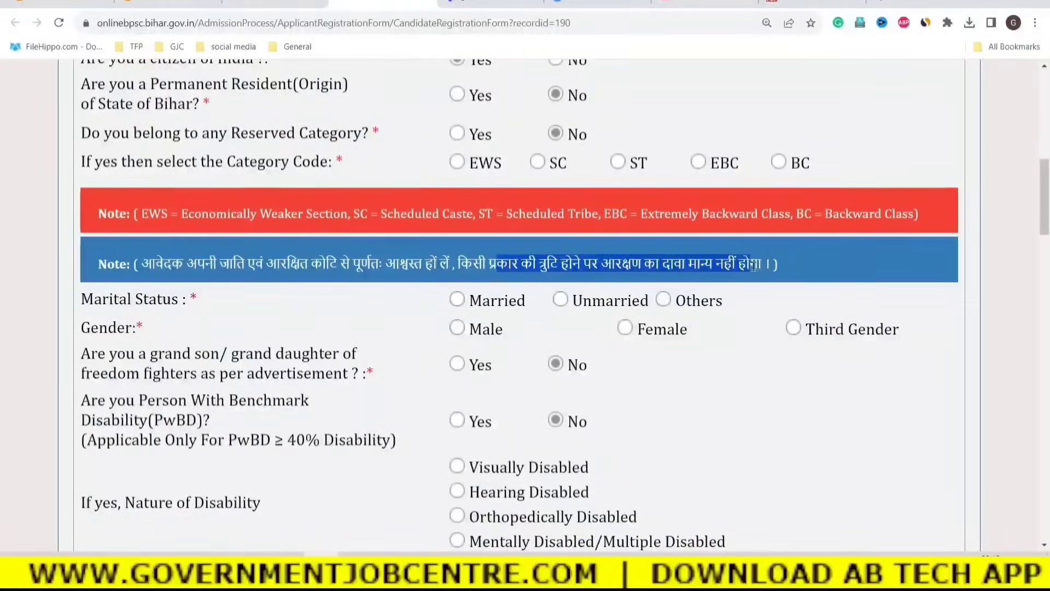
{"action": "left_click", "coordinate": [753, 366]}
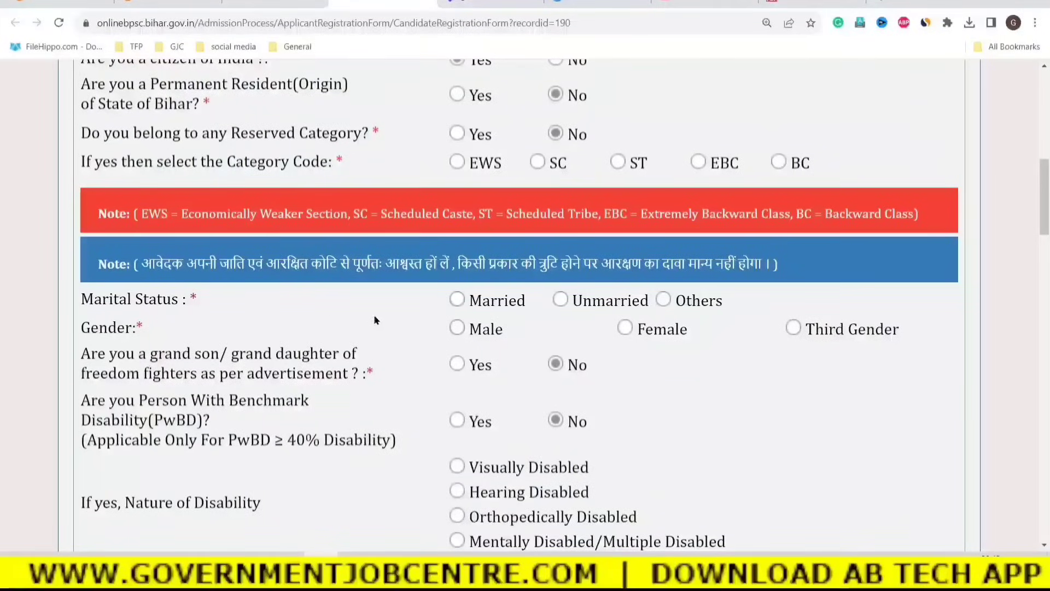
{"action": "left_click", "coordinate": [458, 300]}
Toggle marital status back to Married, set Gender to Male, and leave freedom-fighter descendant at No.
{"action": "left_click", "coordinate": [560, 299]}
{"action": "left_click", "coordinate": [458, 300]}
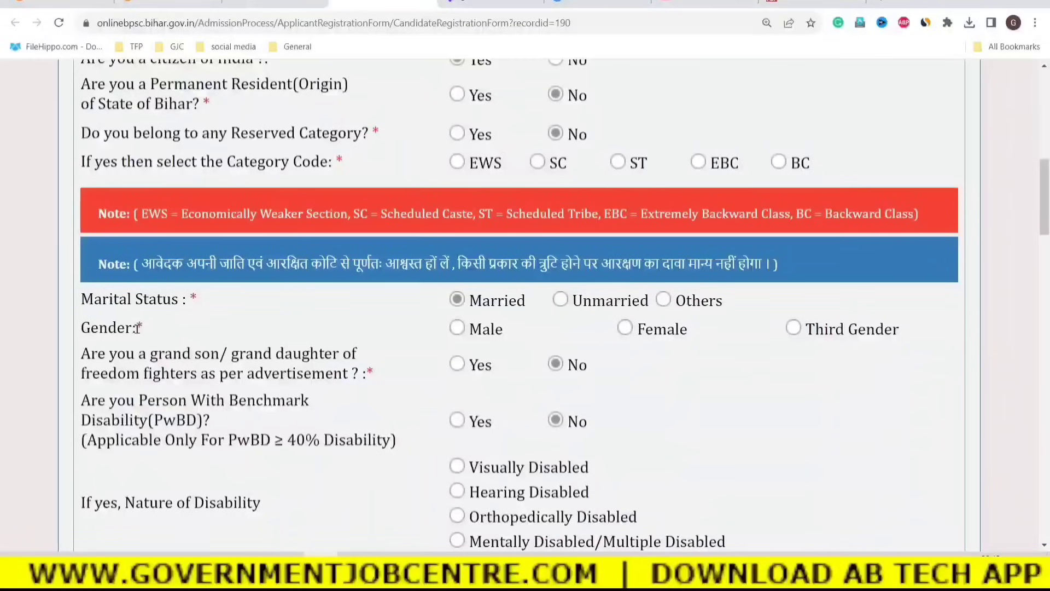
{"action": "left_click_drag", "start_coordinate": [137, 327], "coordinate": [104, 329]}
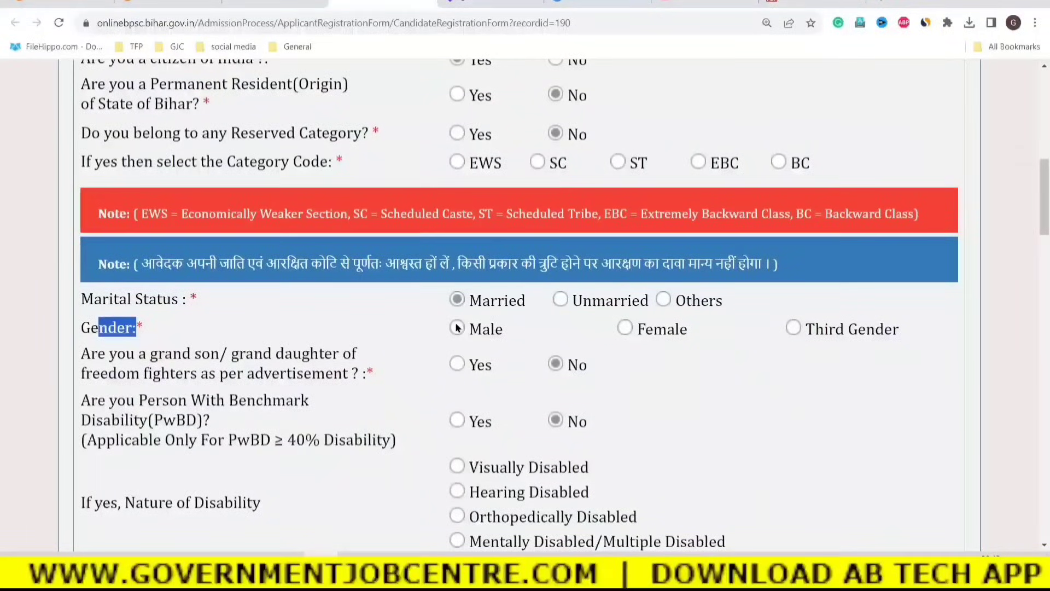
{"action": "left_click", "coordinate": [614, 357]}
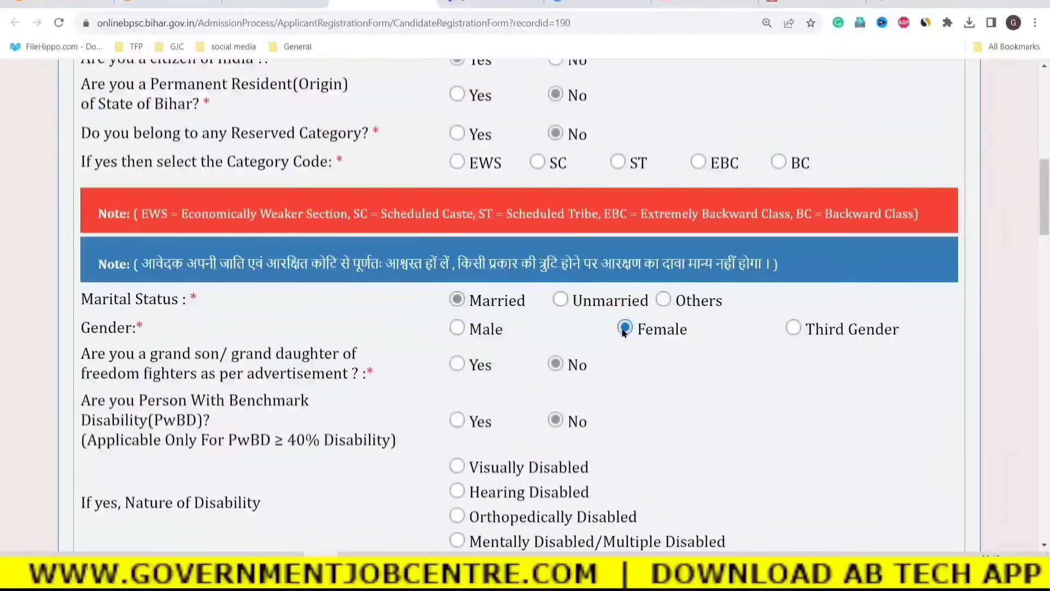
{"action": "left_click", "coordinate": [458, 328]}
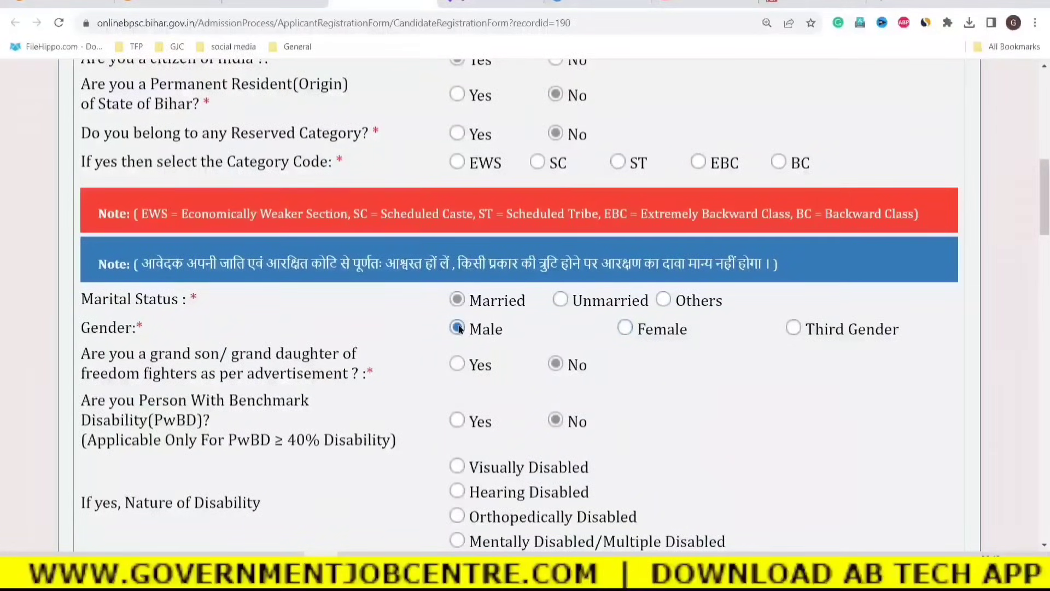
{"action": "left_click_drag", "start_coordinate": [91, 355], "coordinate": [385, 379]}
{"action": "left_click", "coordinate": [386, 381]}
Answer Yes to PwBD, accept the re-examination declaration, and choose Hearing Disabled.
{"action": "scroll", "coordinate": [556, 383], "scroll_direction": "down", "scroll_amount": 1}
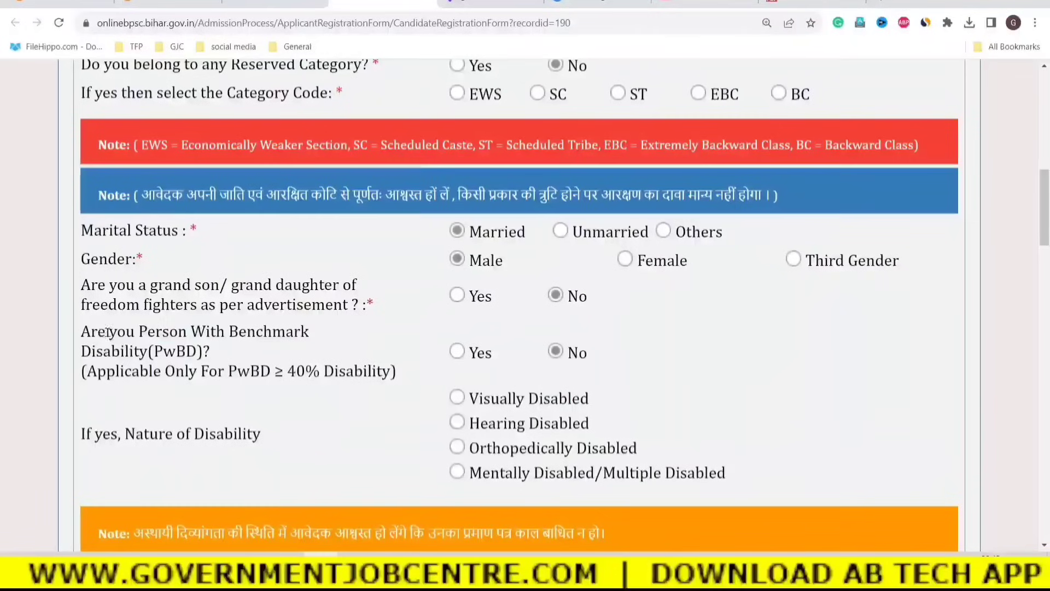
{"action": "left_click_drag", "start_coordinate": [98, 333], "coordinate": [266, 351]}
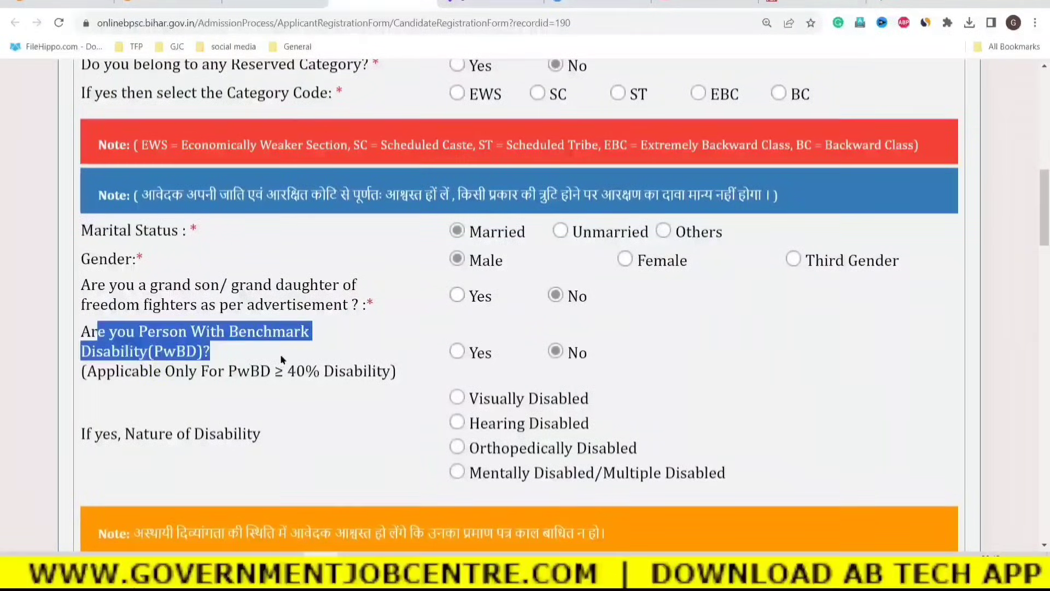
{"action": "left_click", "coordinate": [280, 359]}
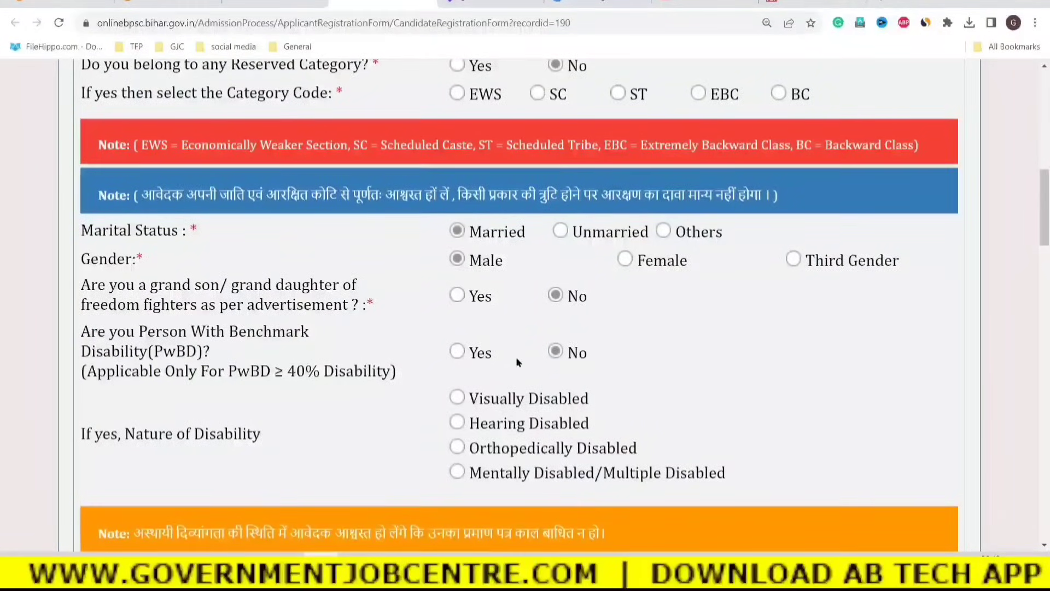
{"action": "left_click", "coordinate": [457, 351]}
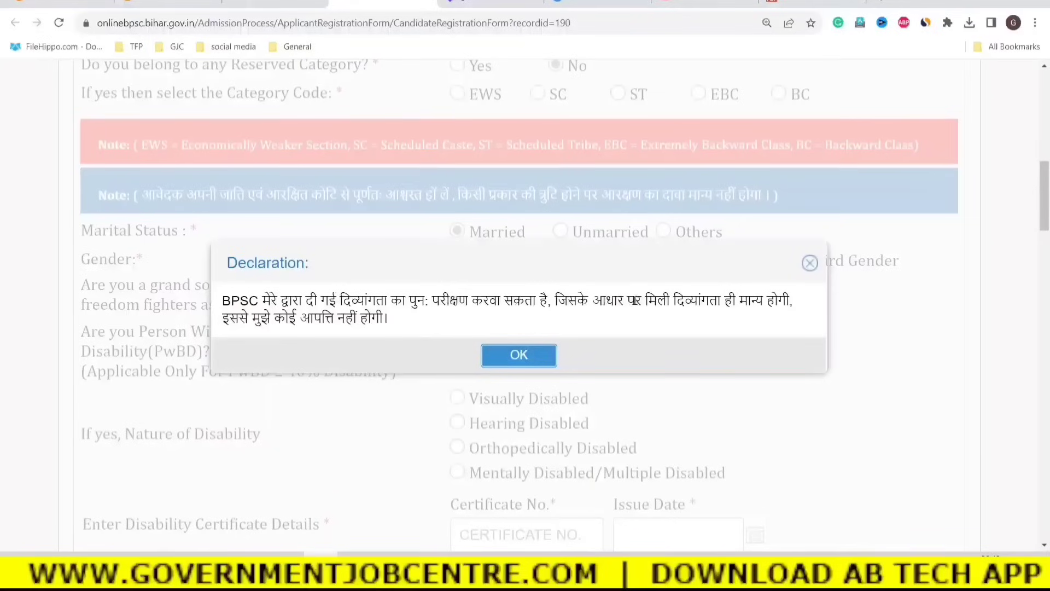
{"action": "left_click_drag", "start_coordinate": [556, 301], "coordinate": [511, 316]}
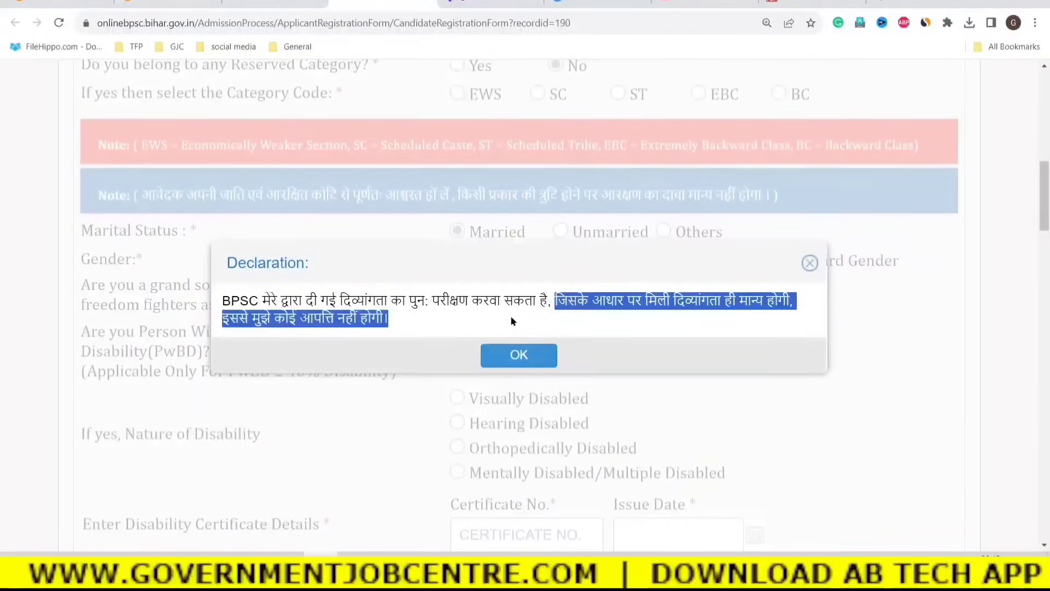
{"action": "left_click", "coordinate": [507, 353]}
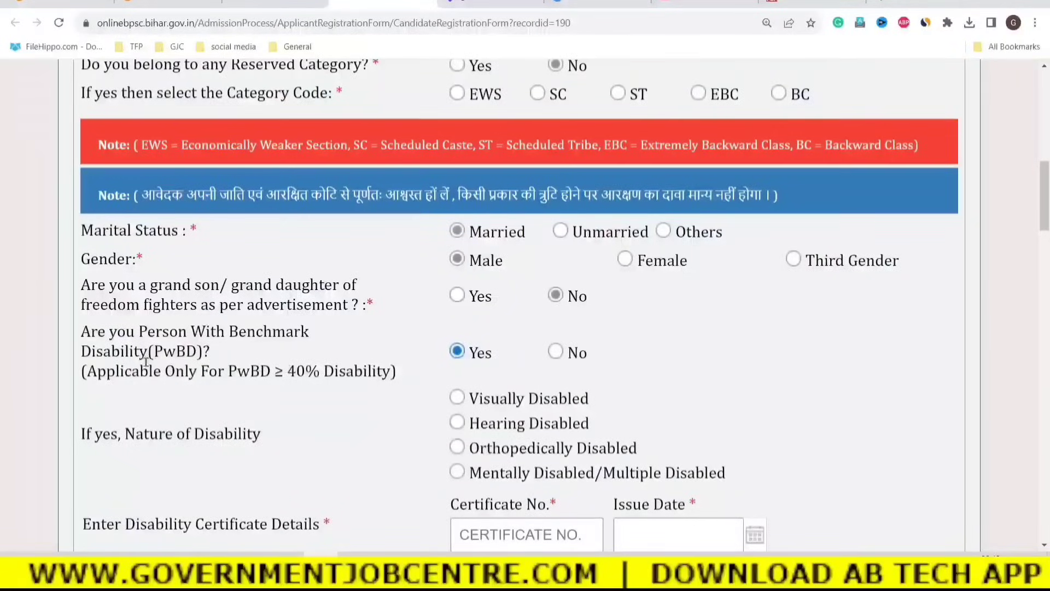
{"action": "left_click_drag", "start_coordinate": [85, 332], "coordinate": [380, 372]}
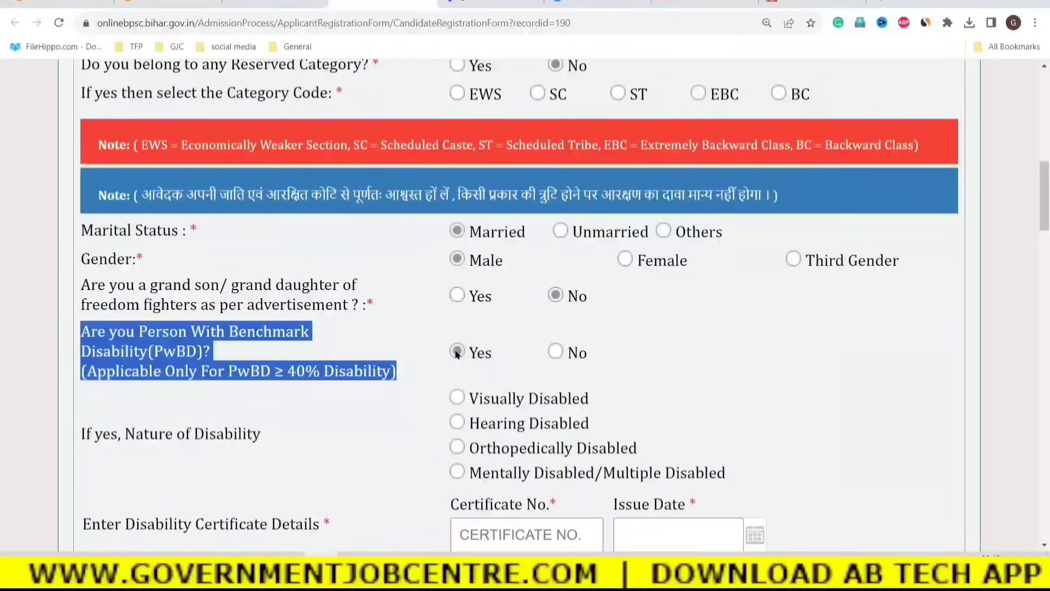
{"action": "left_click", "coordinate": [458, 424]}
Review the Disability Certificate Details, leaving the certificate number and issue date empty.
{"action": "left_click", "coordinate": [720, 418]}
{"action": "scroll", "coordinate": [720, 426], "scroll_direction": "down", "scroll_amount": 1}
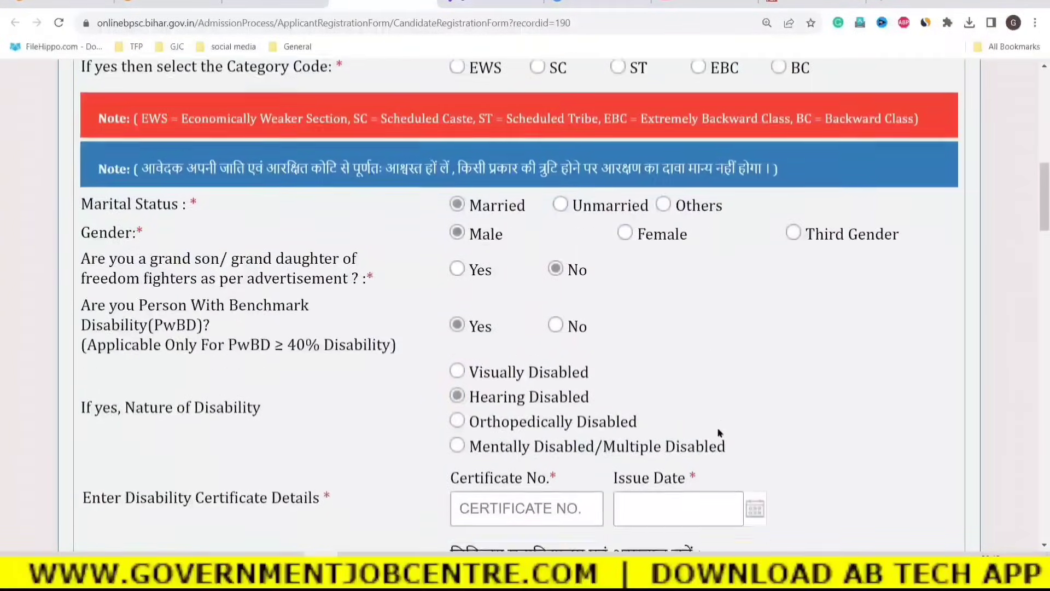
{"action": "scroll", "coordinate": [720, 433], "scroll_direction": "down", "scroll_amount": 2}
{"action": "left_click_drag", "start_coordinate": [142, 411], "coordinate": [322, 412]}
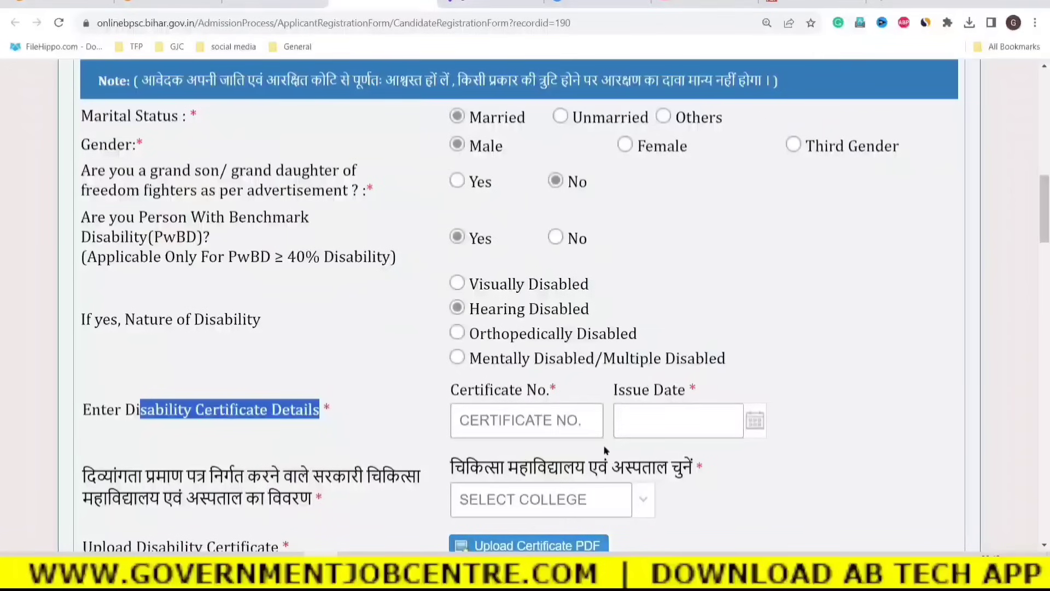
{"action": "left_click", "coordinate": [480, 421]}
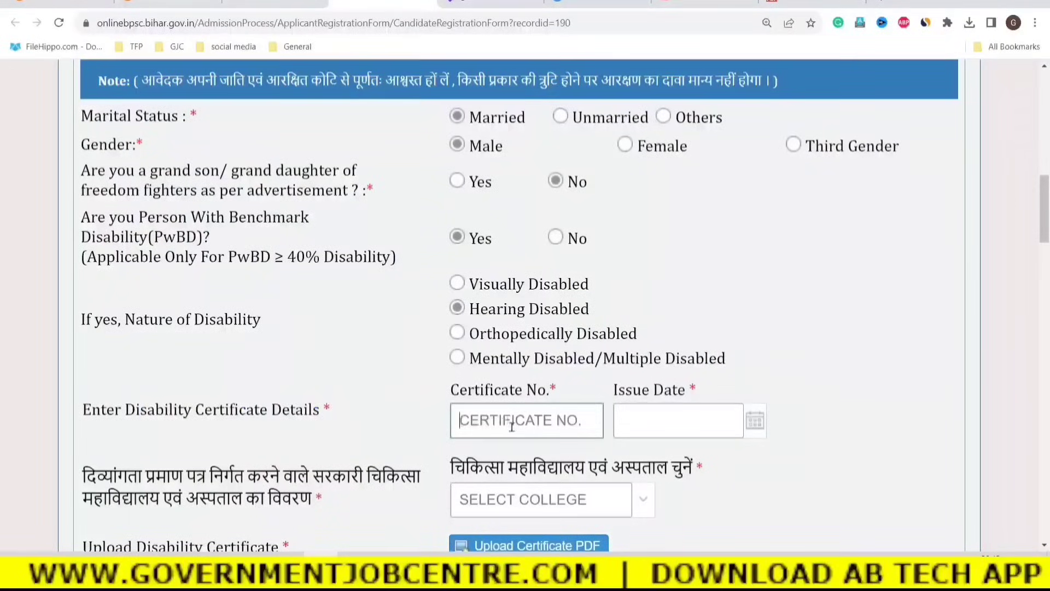
{"action": "left_click", "coordinate": [663, 422]}
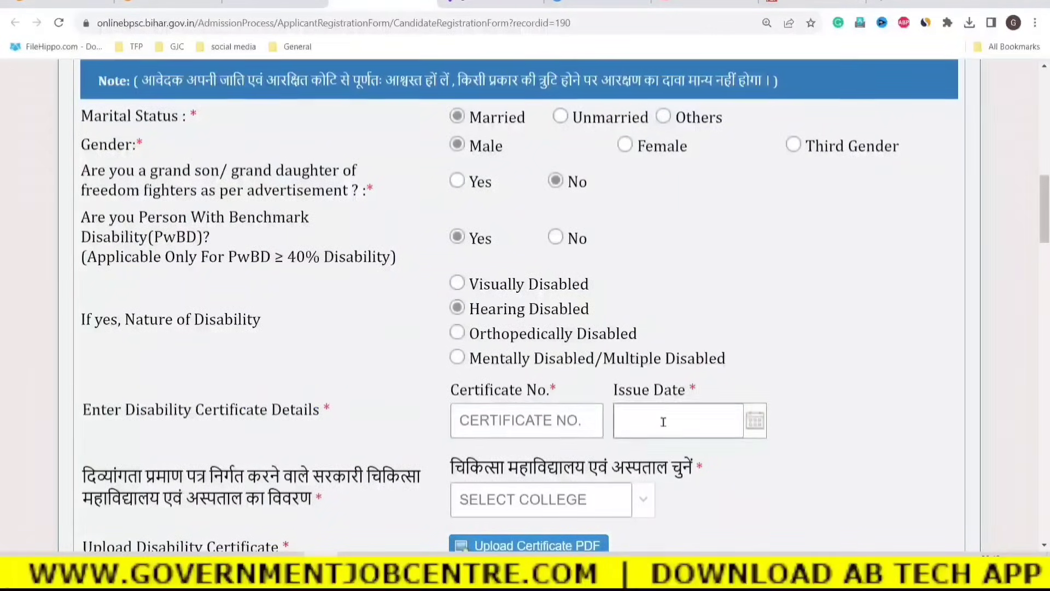
{"action": "left_click", "coordinate": [761, 489]}
Browse the government medical college list without choosing, and answer NO to needing a scribe.
{"action": "scroll", "coordinate": [714, 472], "scroll_direction": "down", "scroll_amount": 1}
{"action": "scroll", "coordinate": [714, 472], "scroll_direction": "down", "scroll_amount": 2}
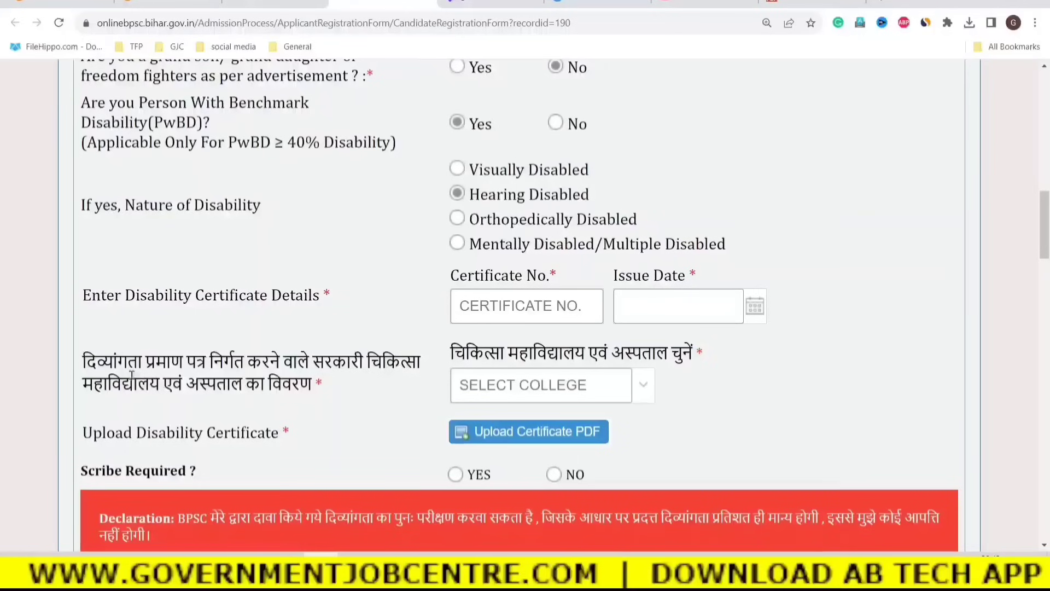
{"action": "left_click_drag", "start_coordinate": [97, 362], "coordinate": [312, 384]}
{"action": "left_click", "coordinate": [375, 394]}
{"action": "left_click", "coordinate": [640, 387]}
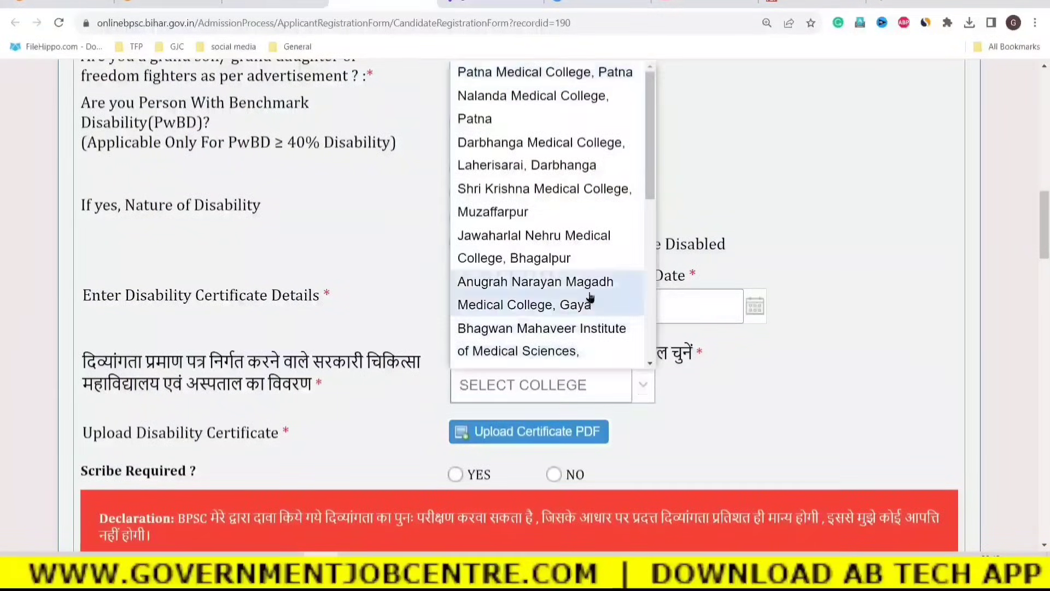
{"action": "scroll", "coordinate": [611, 235], "scroll_direction": "down", "scroll_amount": 3}
{"action": "scroll", "coordinate": [610, 236], "scroll_direction": "down", "scroll_amount": 5}
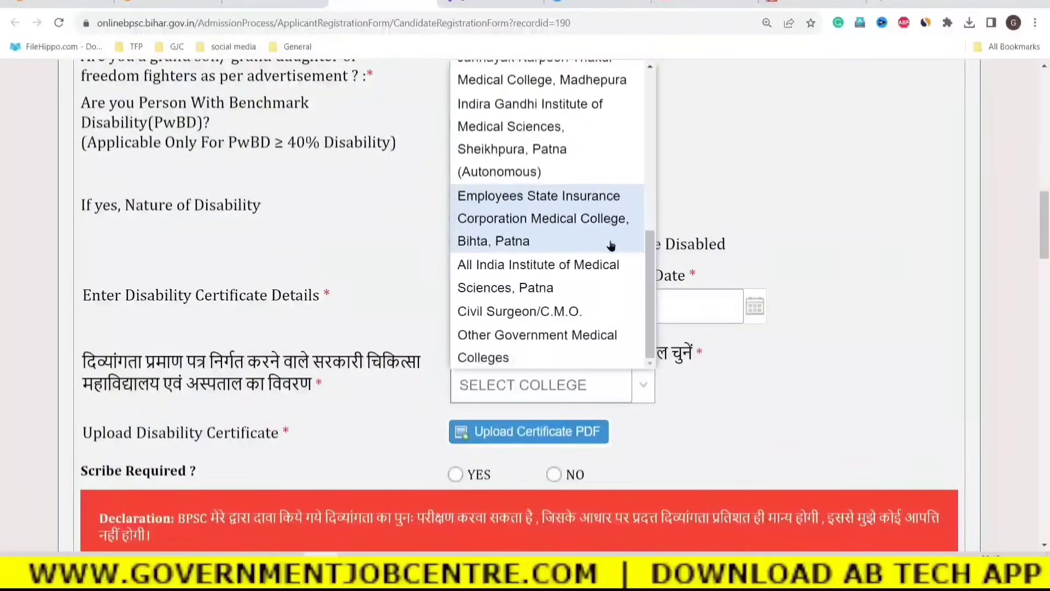
{"action": "left_click", "coordinate": [853, 415]}
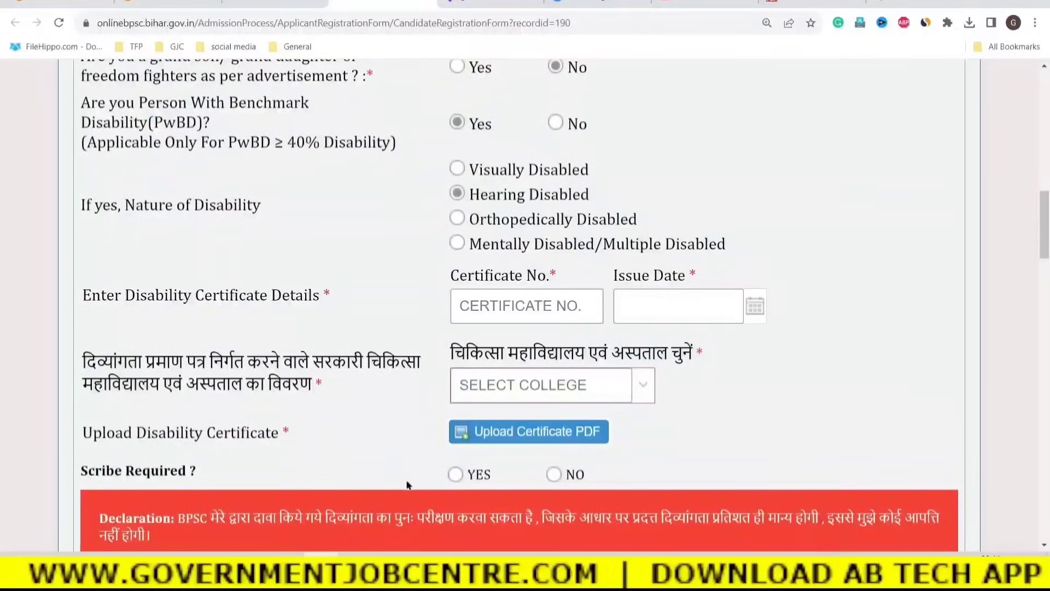
{"action": "left_click", "coordinate": [460, 476]}
{"action": "left_click", "coordinate": [553, 475]}
{"action": "scroll", "coordinate": [657, 465], "scroll_direction": "up", "scroll_amount": 2}
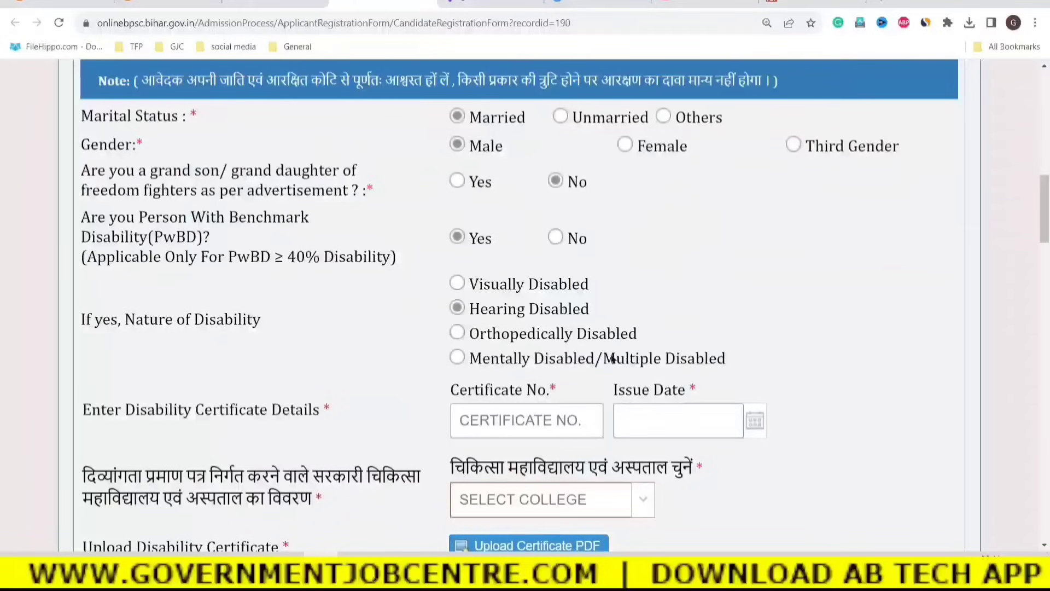
Answer No to the PwBD disability question.
{"action": "left_click", "coordinate": [557, 238]}
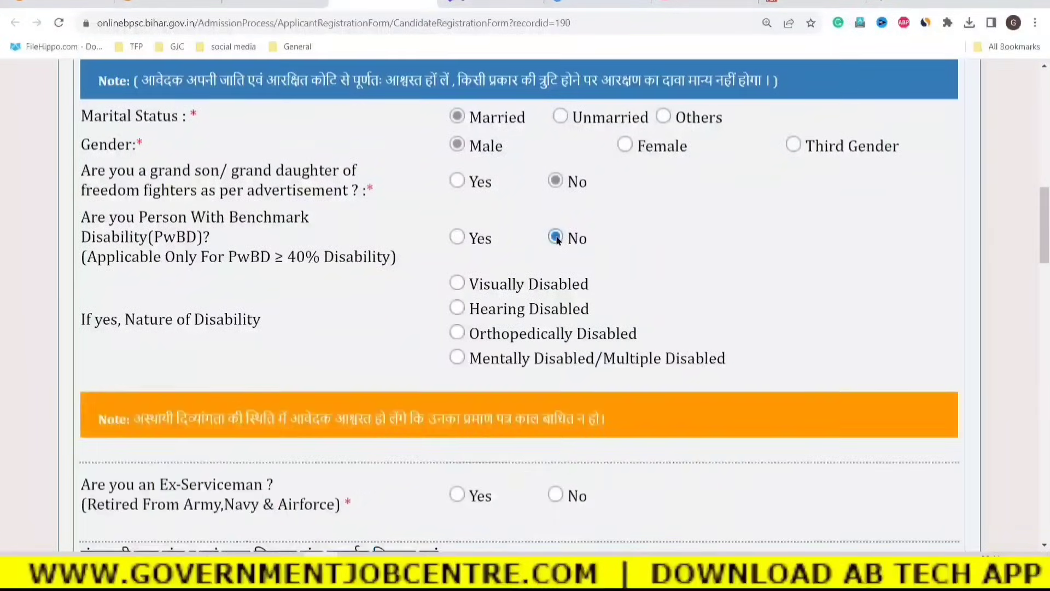
{"action": "left_click", "coordinate": [458, 284]}
{"action": "scroll", "coordinate": [514, 328], "scroll_direction": "down", "scroll_amount": 3}
{"action": "scroll", "coordinate": [530, 369], "scroll_direction": "down", "scroll_amount": 2}
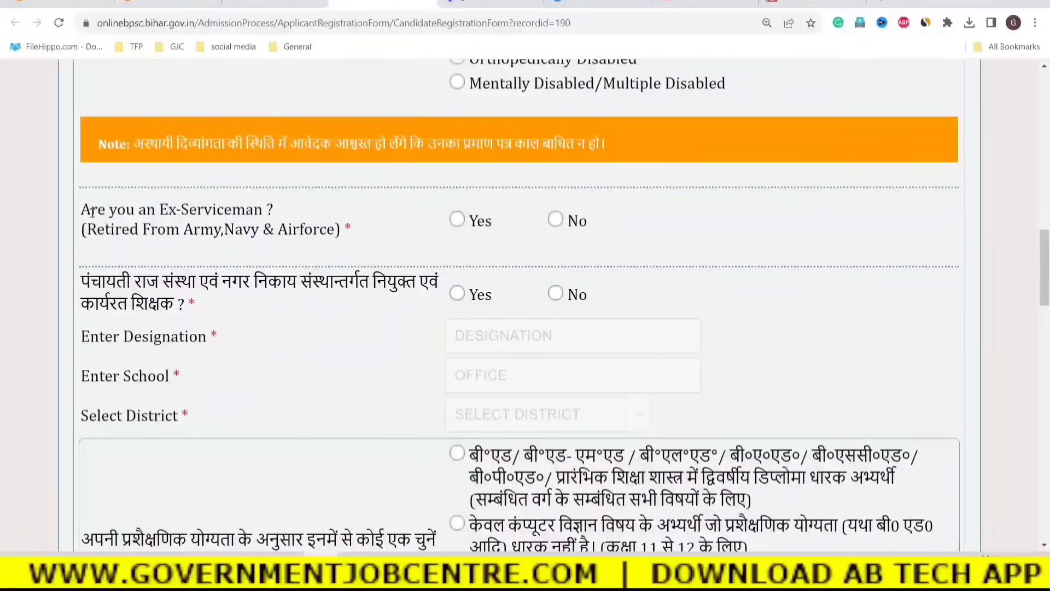
Try Yes, then No, on the Ex-Serviceman question after reading the Army, Navy and Airforce note.
{"action": "left_click_drag", "start_coordinate": [91, 210], "coordinate": [264, 211]}
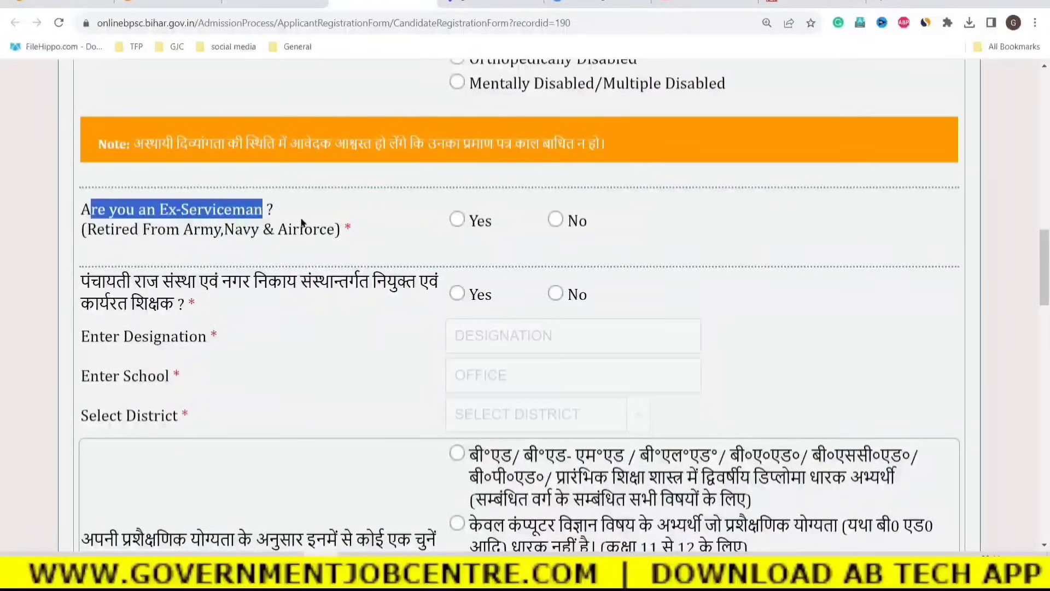
{"action": "left_click", "coordinate": [239, 253]}
{"action": "left_click_drag", "start_coordinate": [147, 238], "coordinate": [330, 238]}
{"action": "left_click", "coordinate": [350, 231]}
{"action": "left_click", "coordinate": [457, 219]}
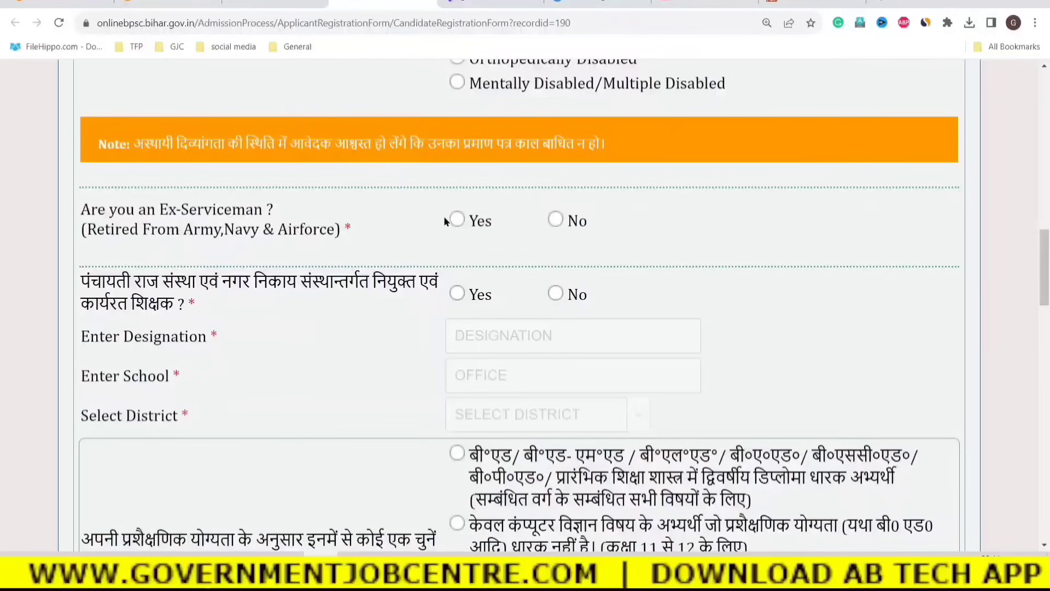
{"action": "left_click", "coordinate": [555, 220]}
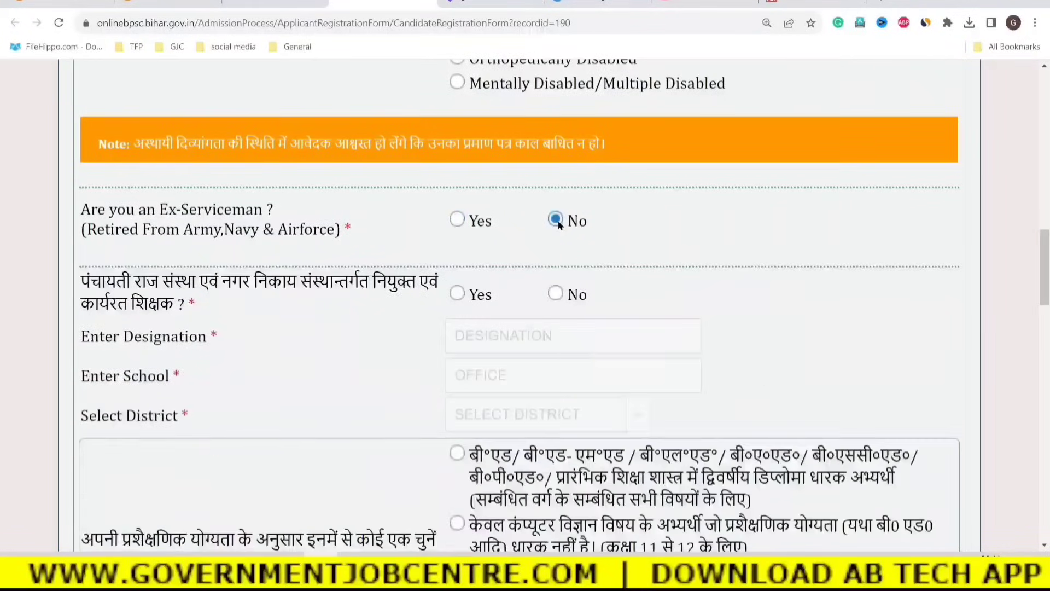
Preview the Ex-Serviceman certificate date fields under Yes, then set the answer back to No.
{"action": "left_click", "coordinate": [456, 220]}
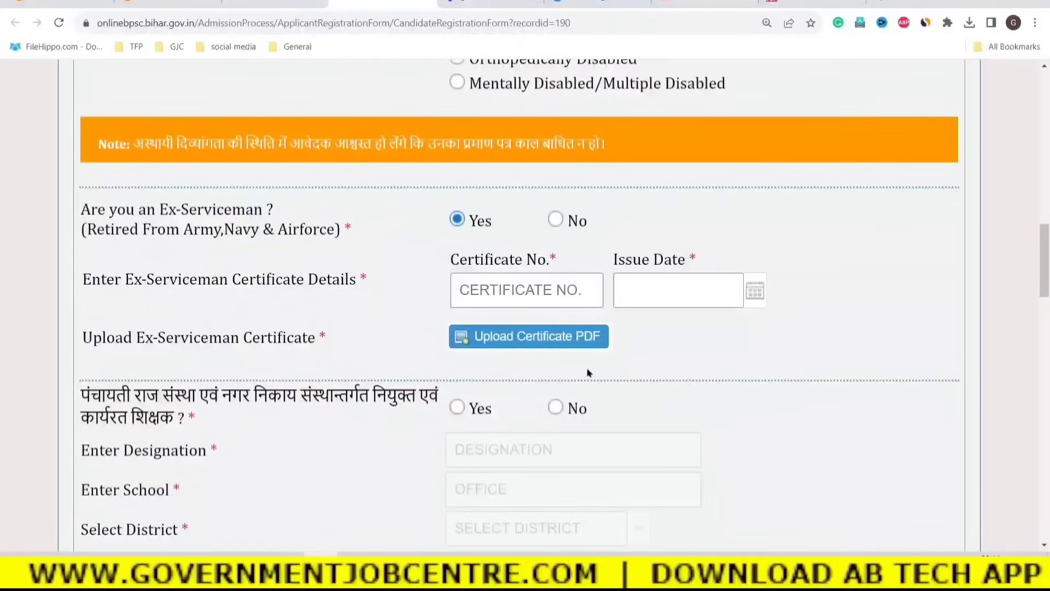
{"action": "left_click", "coordinate": [484, 290]}
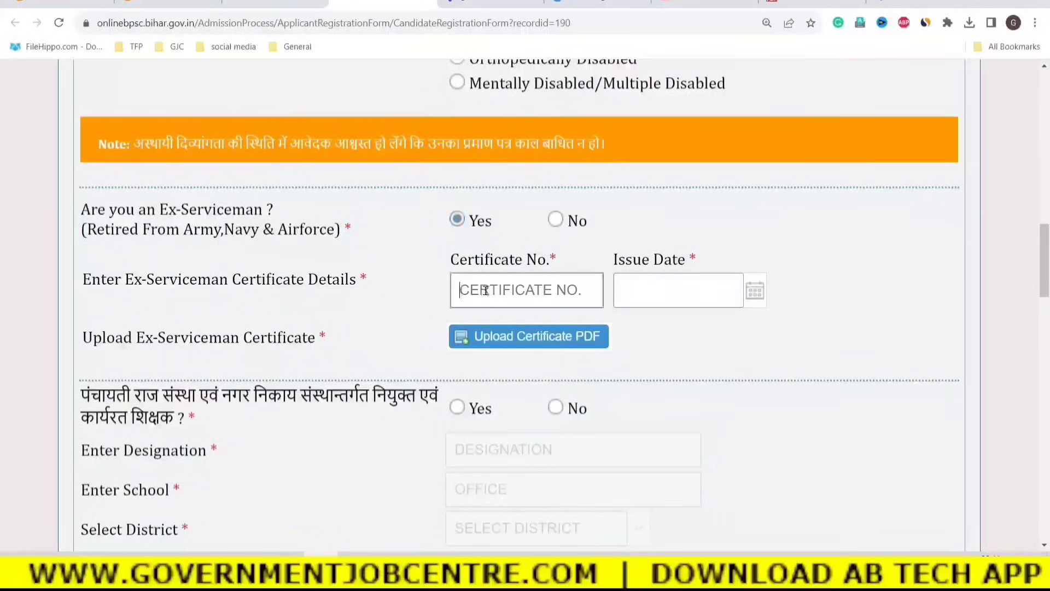
{"action": "left_click", "coordinate": [695, 294]}
{"action": "left_click", "coordinate": [815, 286]}
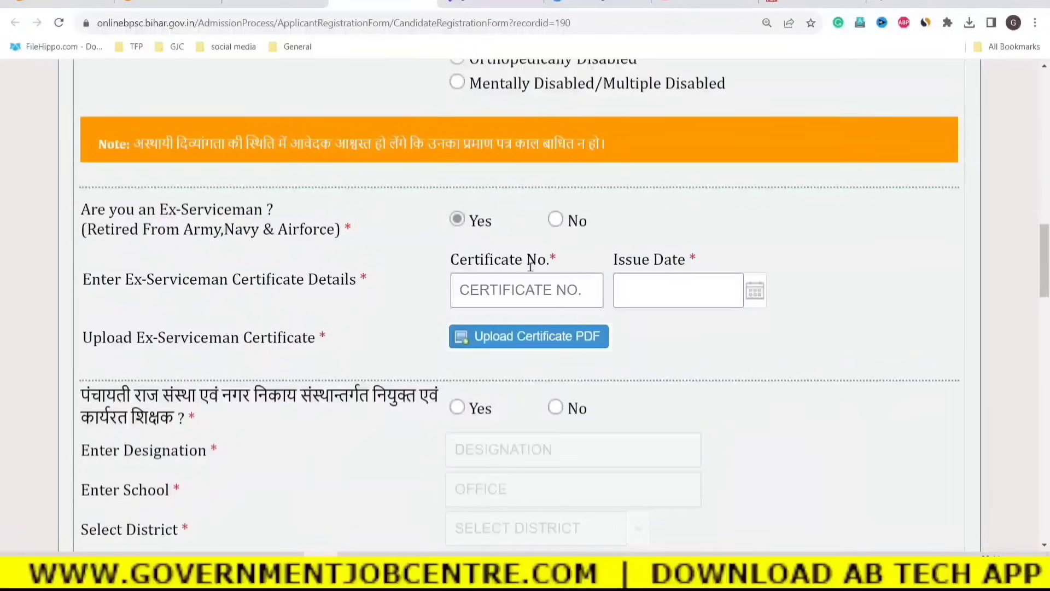
{"action": "left_click", "coordinate": [556, 221]}
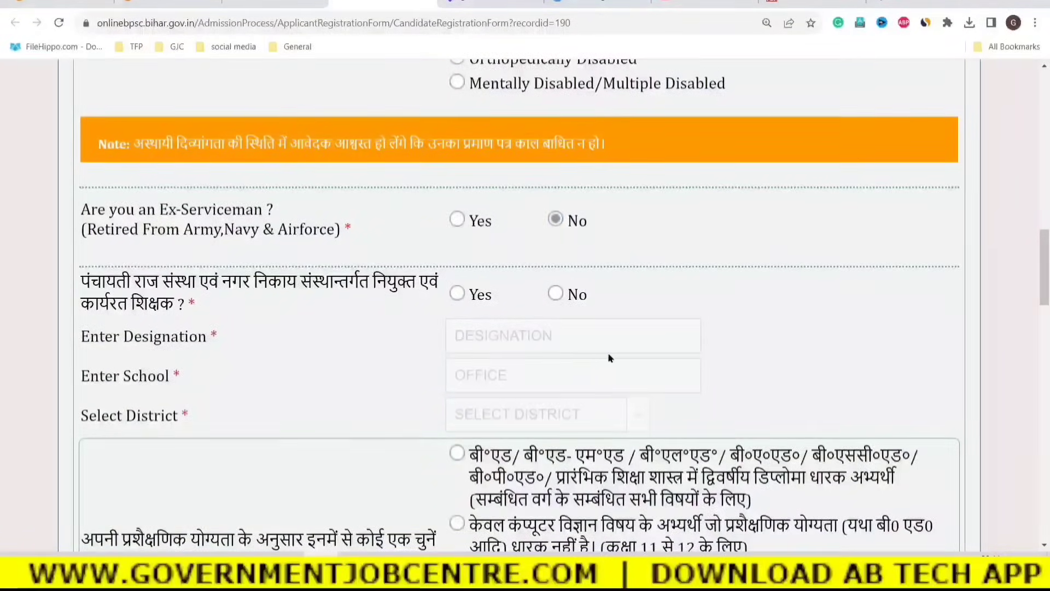
{"action": "scroll", "coordinate": [596, 356], "scroll_direction": "down", "scroll_amount": 1}
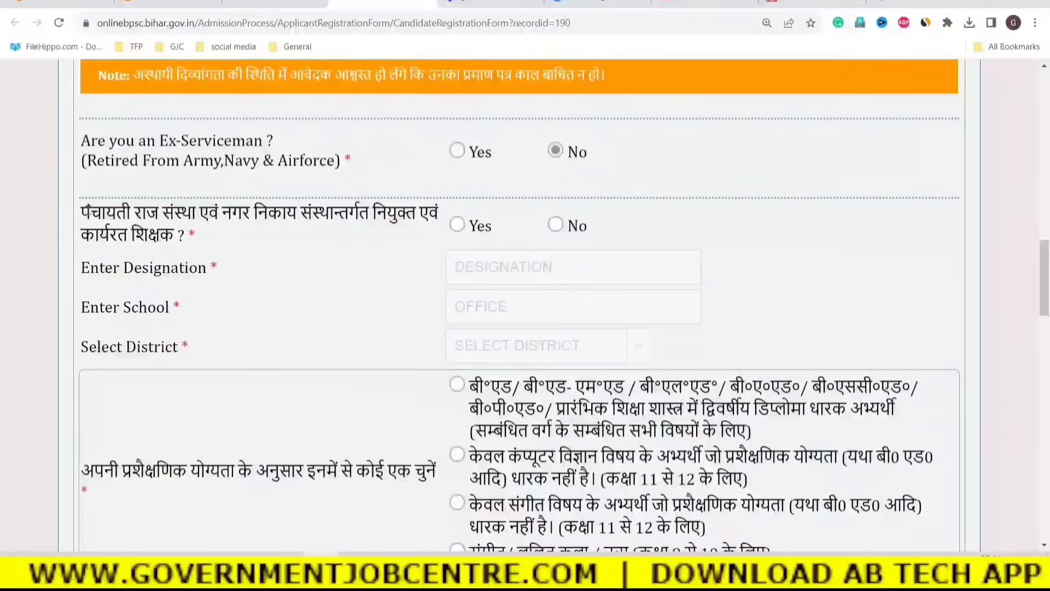
Try Yes, then No, on the Panchayati teacher question.
{"action": "left_click_drag", "start_coordinate": [87, 209], "coordinate": [177, 236]}
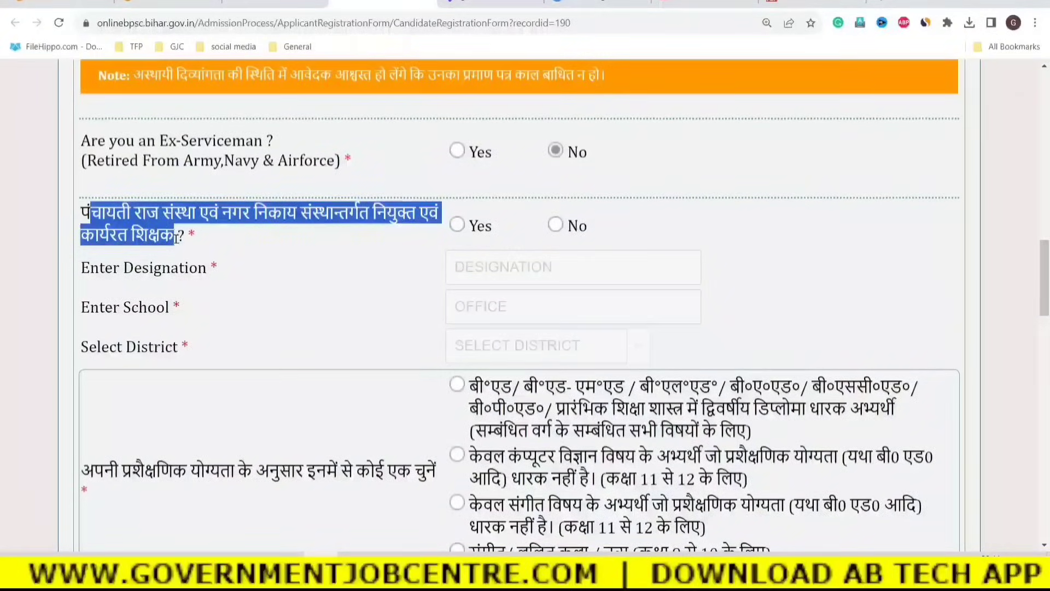
{"action": "left_click", "coordinate": [223, 265]}
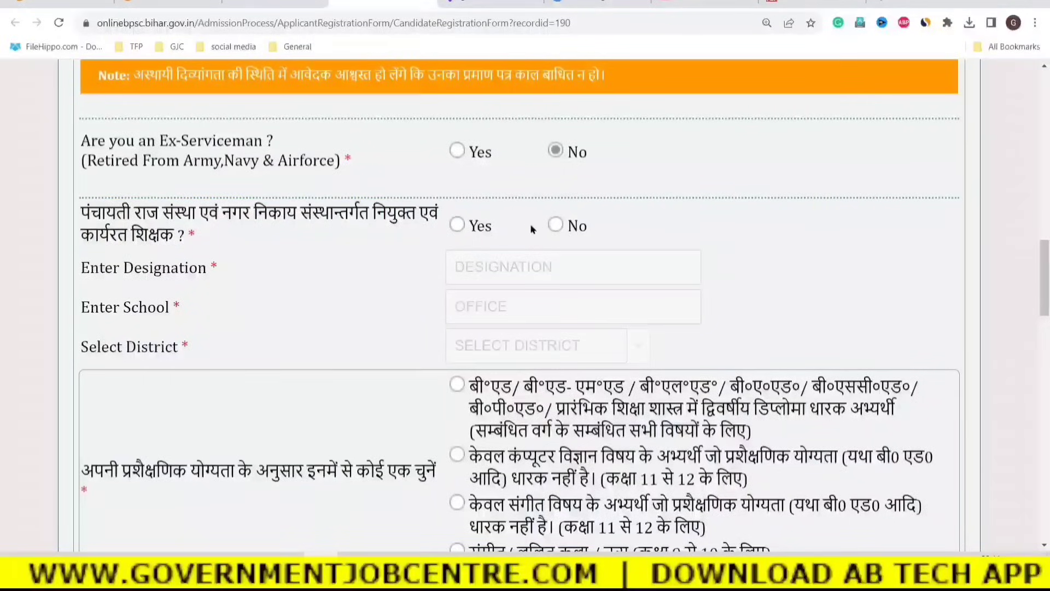
{"action": "left_click", "coordinate": [455, 226]}
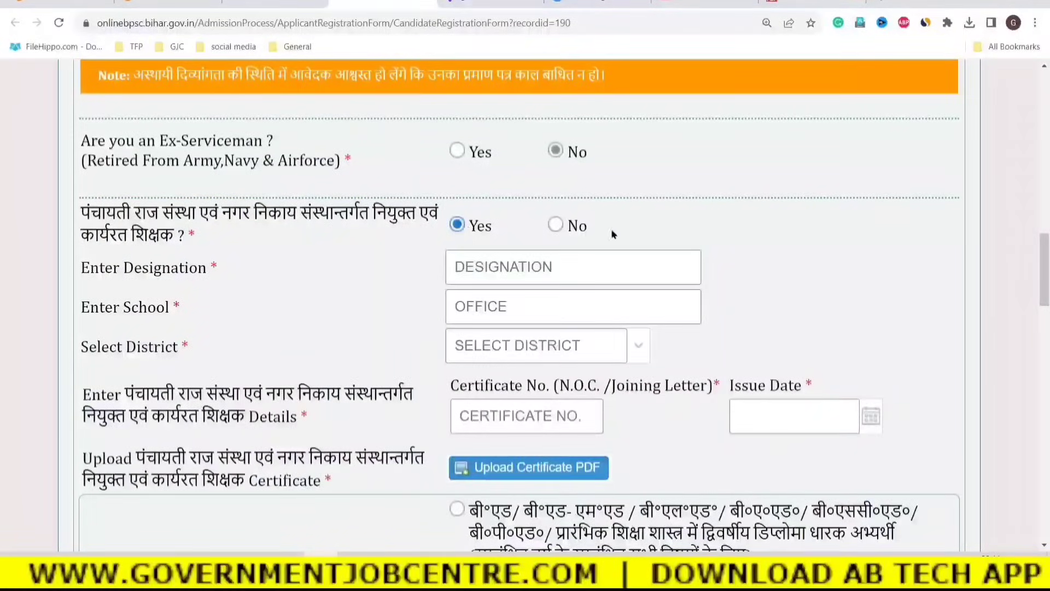
{"action": "left_click", "coordinate": [556, 226]}
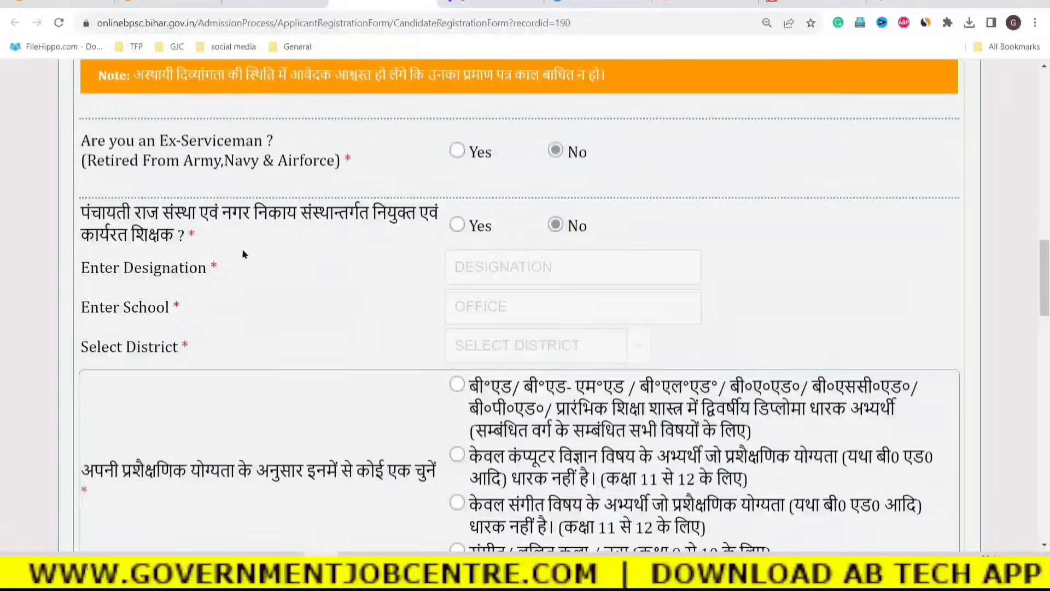
{"action": "left_click_drag", "start_coordinate": [81, 212], "coordinate": [220, 235]}
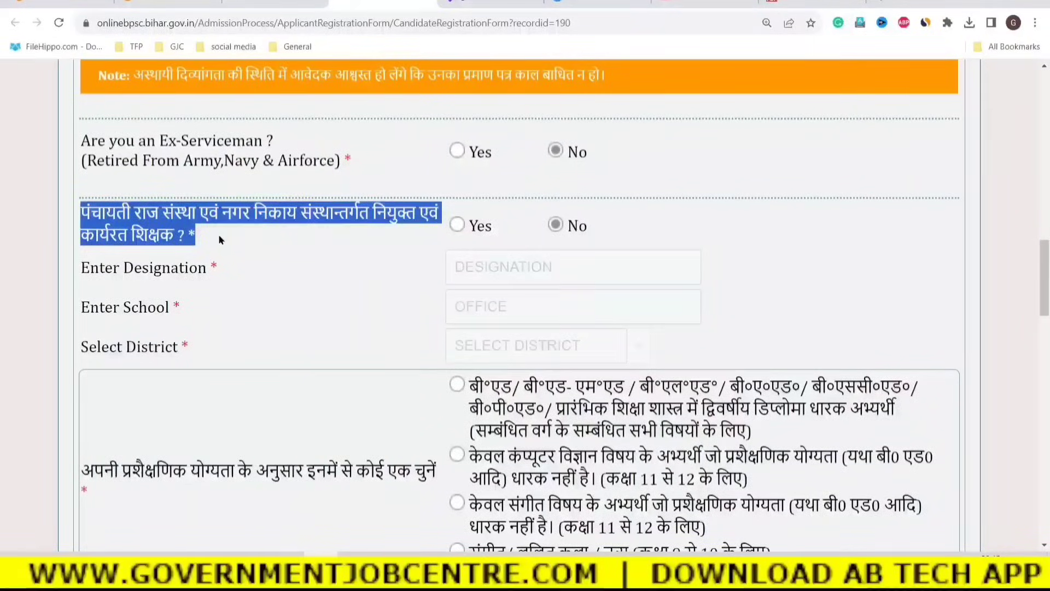
{"action": "left_click", "coordinate": [323, 297]}
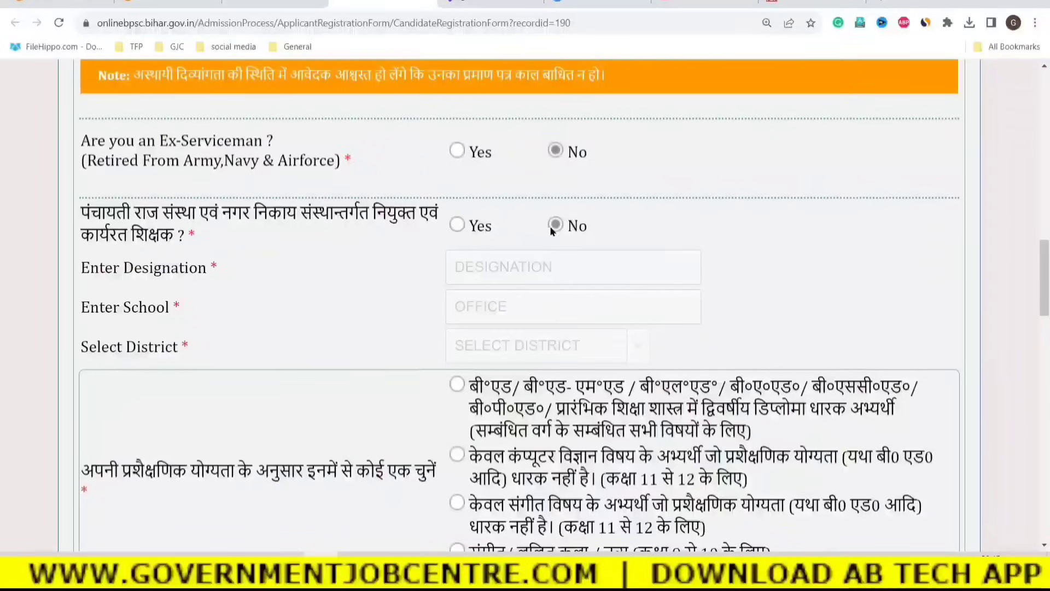
Preview the teacher employment fields and district list under Yes, then set the answer to No.
{"action": "left_click", "coordinate": [458, 225]}
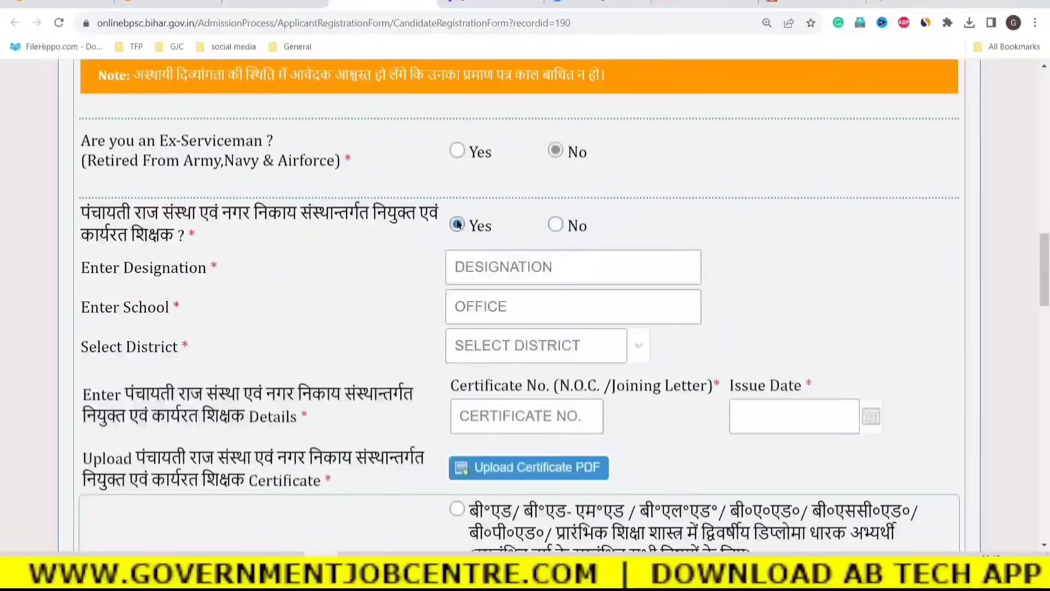
{"action": "scroll", "coordinate": [606, 279], "scroll_direction": "down", "scroll_amount": 1}
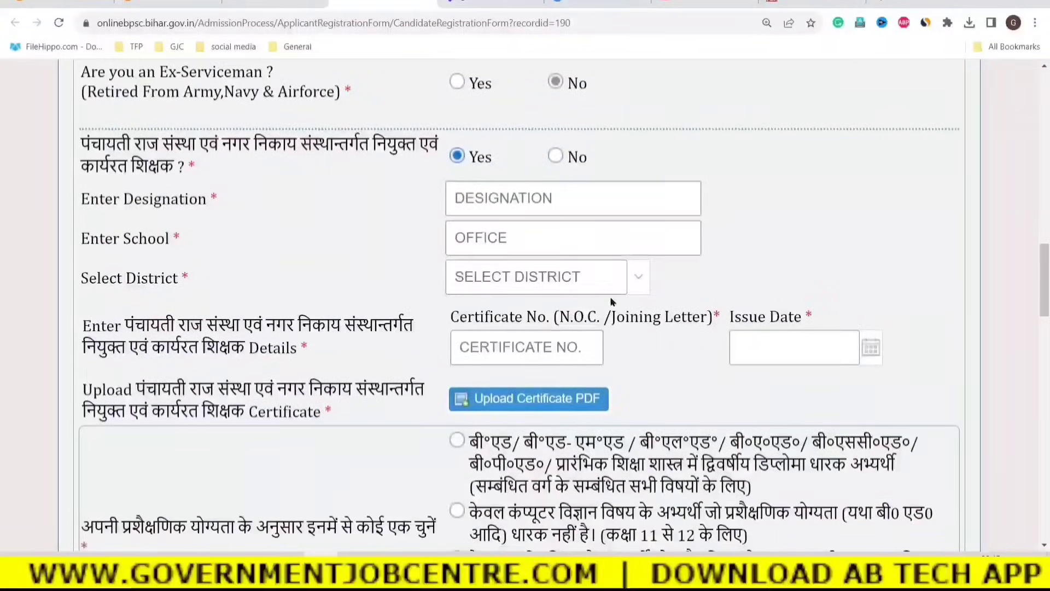
{"action": "left_click_drag", "start_coordinate": [128, 325], "coordinate": [275, 325]}
{"action": "left_click", "coordinate": [668, 369]}
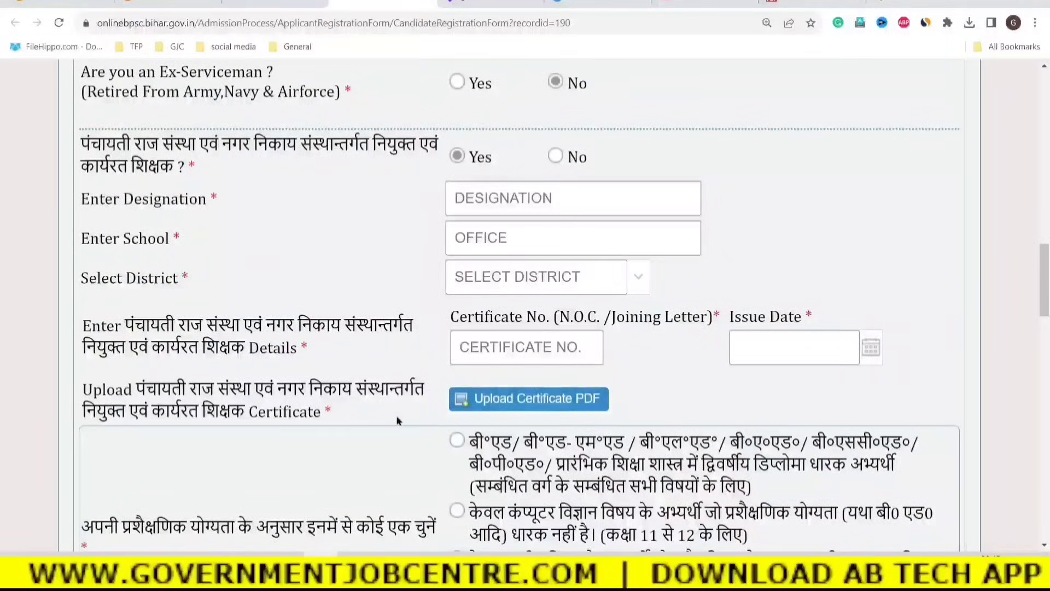
{"action": "left_click", "coordinate": [516, 275]}
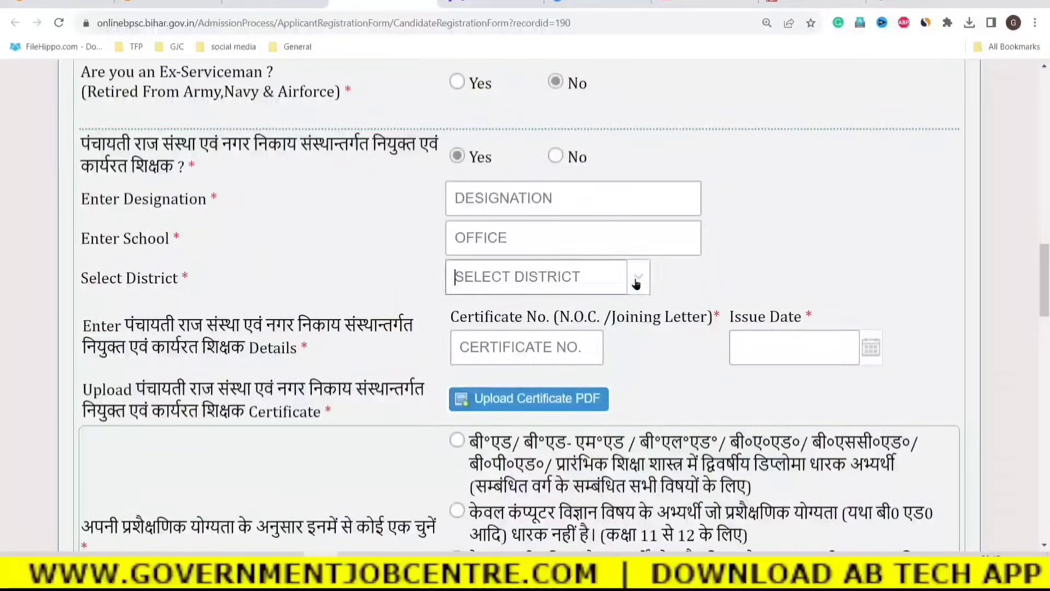
{"action": "scroll", "coordinate": [530, 249], "scroll_direction": "up", "scroll_amount": 3}
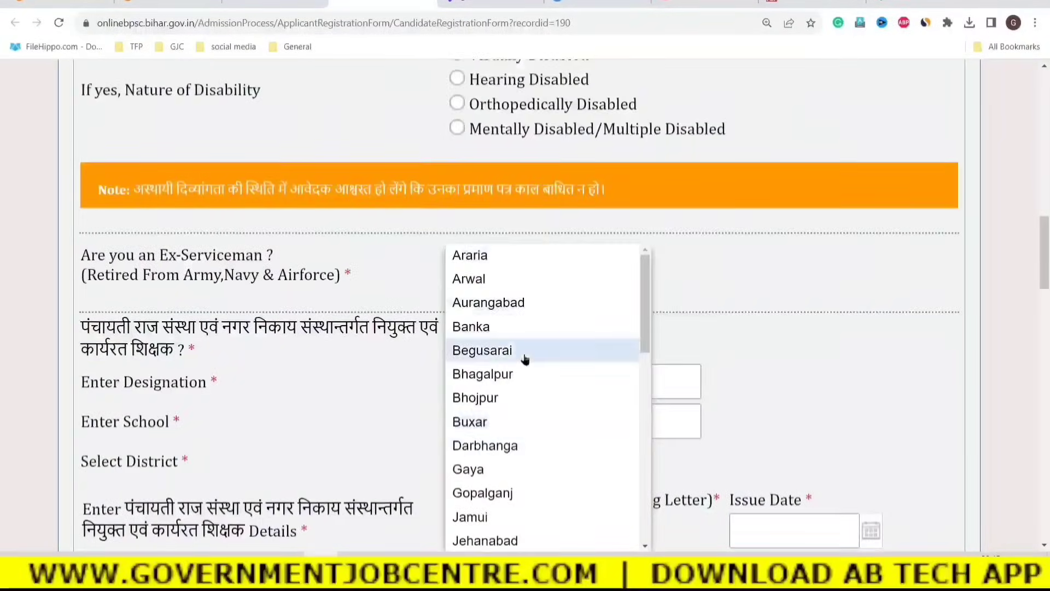
{"action": "scroll", "coordinate": [526, 359], "scroll_direction": "down", "scroll_amount": 6}
{"action": "scroll", "coordinate": [542, 378], "scroll_direction": "down", "scroll_amount": 7}
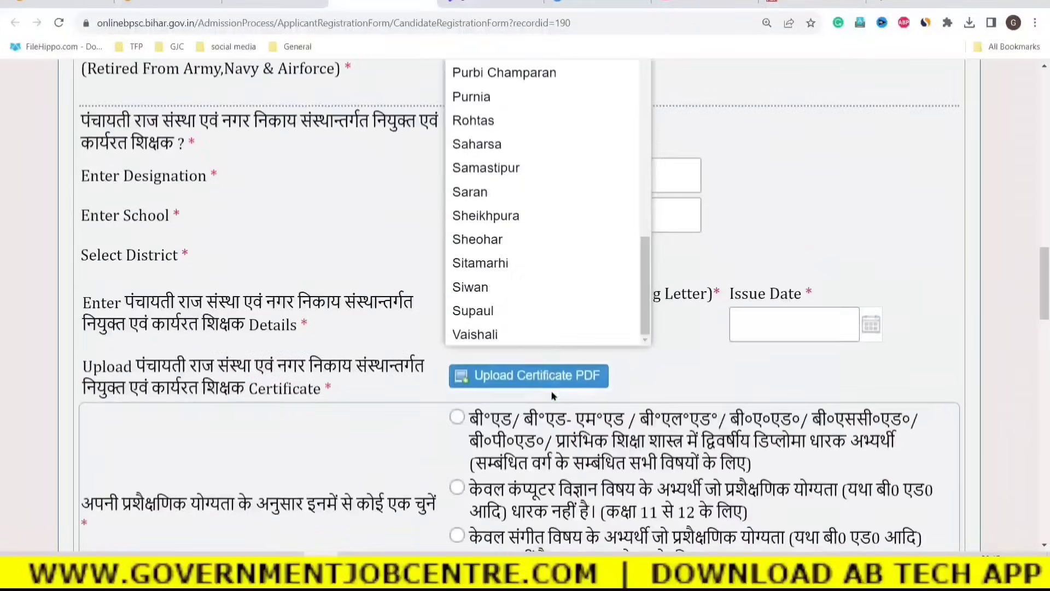
{"action": "left_click", "coordinate": [782, 264]}
{"action": "left_click", "coordinate": [556, 133]}
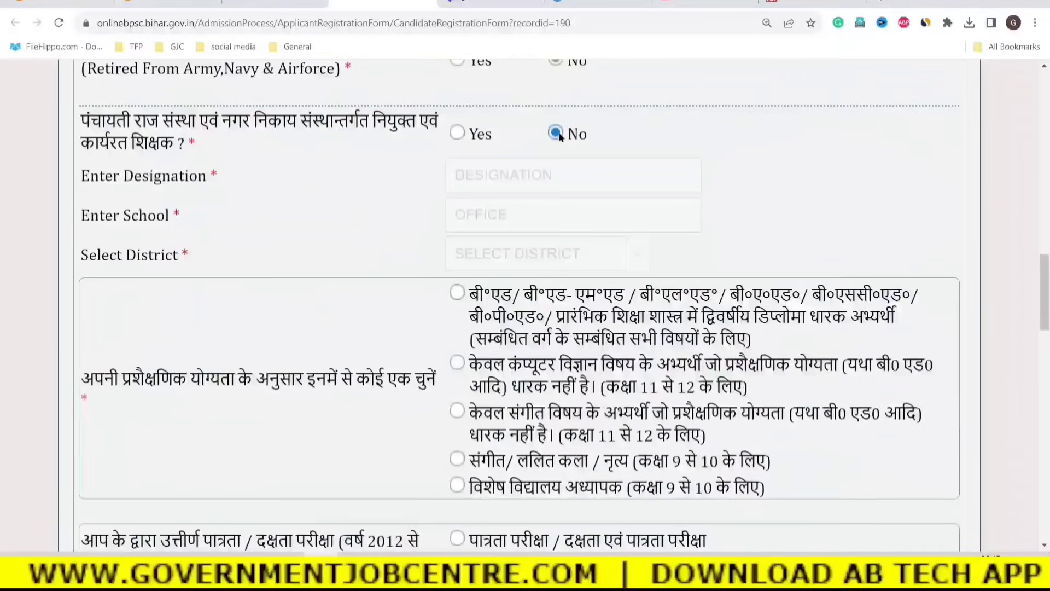
{"action": "scroll", "coordinate": [727, 215], "scroll_direction": "down", "scroll_amount": 2}
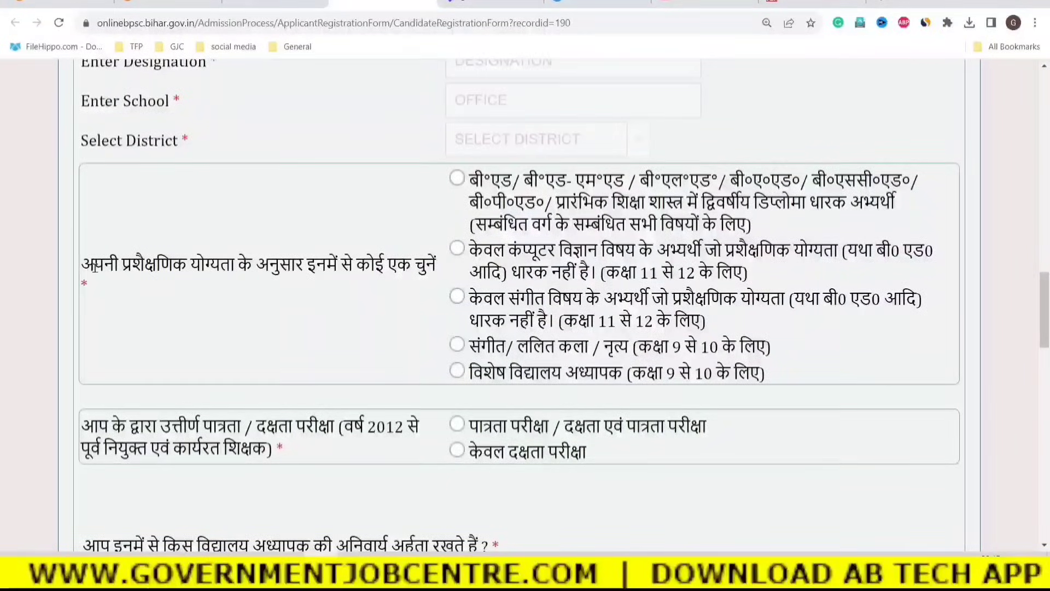
Choose the first (B.Ed-type) training qualification option.
{"action": "left_click_drag", "start_coordinate": [94, 264], "coordinate": [425, 267]}
{"action": "left_click", "coordinate": [298, 320]}
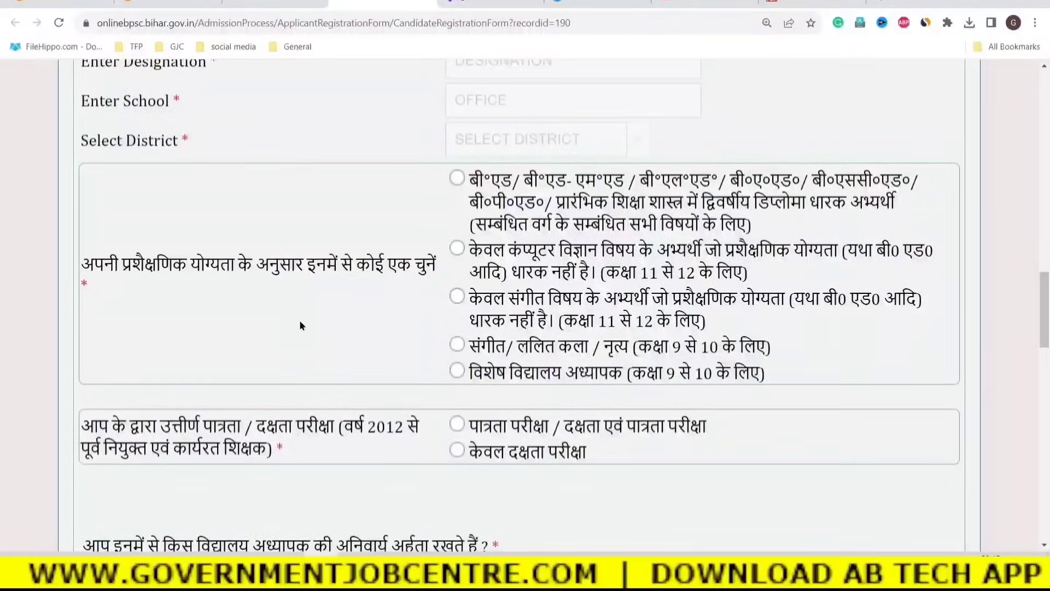
{"action": "left_click", "coordinate": [458, 178]}
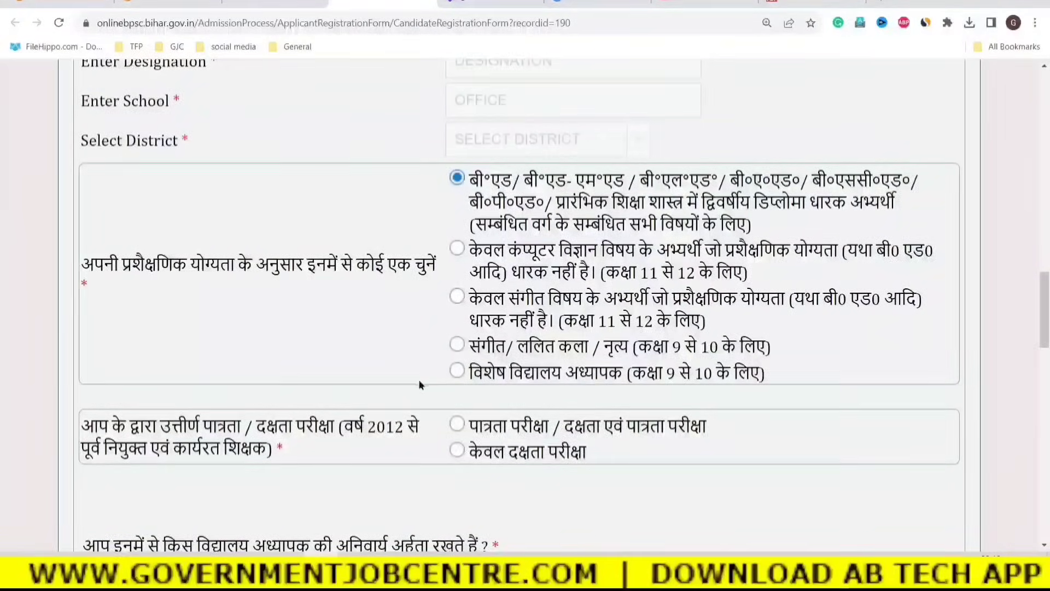
Mark केवल दक्षता परीक्षा as the exam passed and dismiss the Validation Failed warning.
{"action": "scroll", "coordinate": [420, 385], "scroll_direction": "down", "scroll_amount": 2}
{"action": "left_click_drag", "start_coordinate": [85, 336], "coordinate": [345, 333]}
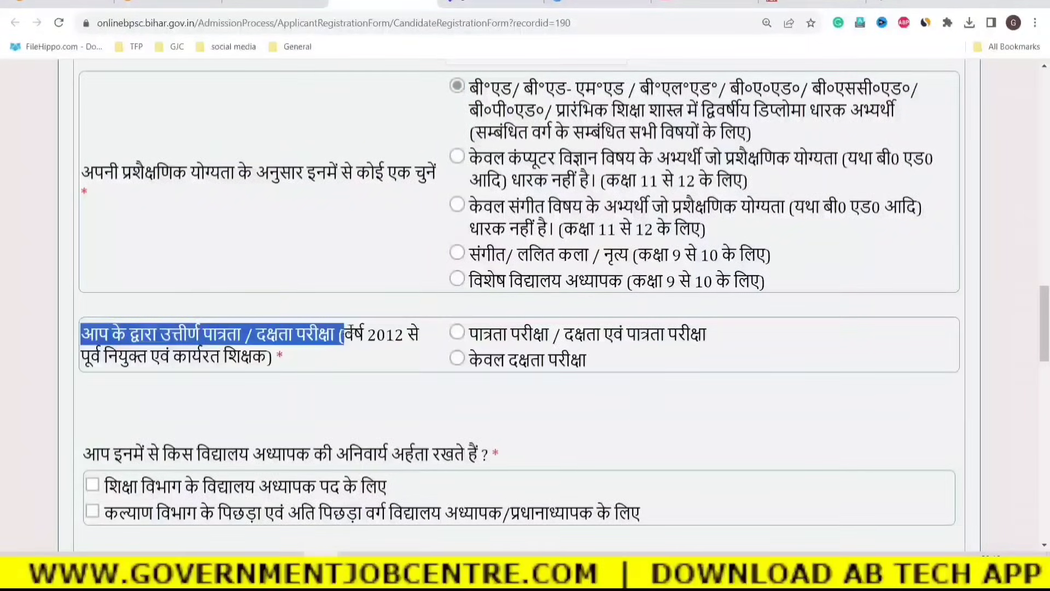
{"action": "left_click", "coordinate": [259, 343]}
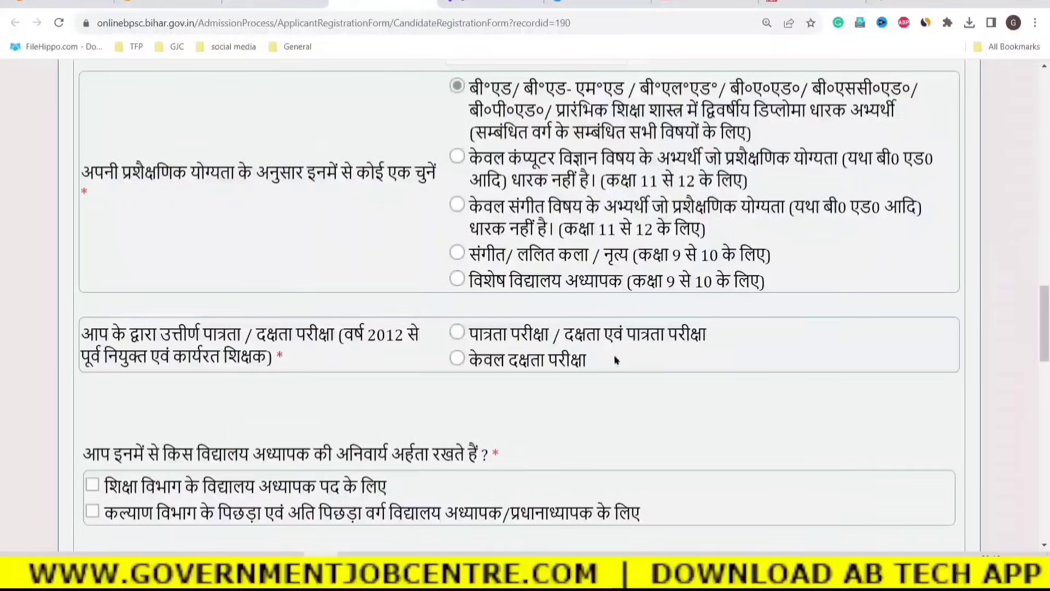
{"action": "left_click", "coordinate": [458, 359]}
{"action": "left_click", "coordinate": [519, 346]}
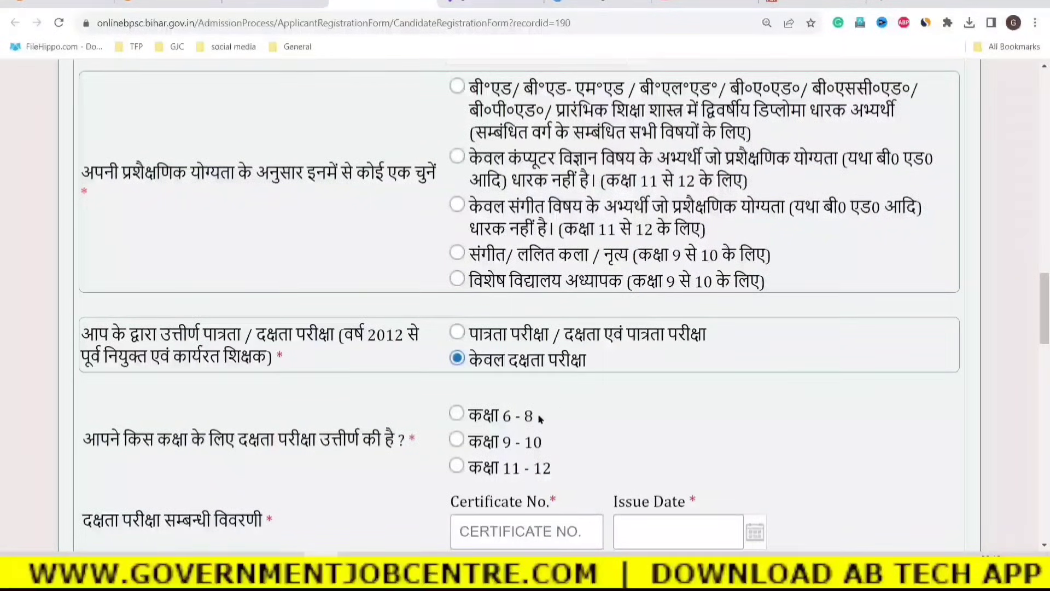
Choose पात्रता परीक्षा as the exam passed and tick CTET PAPER II.
{"action": "scroll", "coordinate": [538, 414], "scroll_direction": "down", "scroll_amount": 1}
{"action": "left_click", "coordinate": [455, 263]}
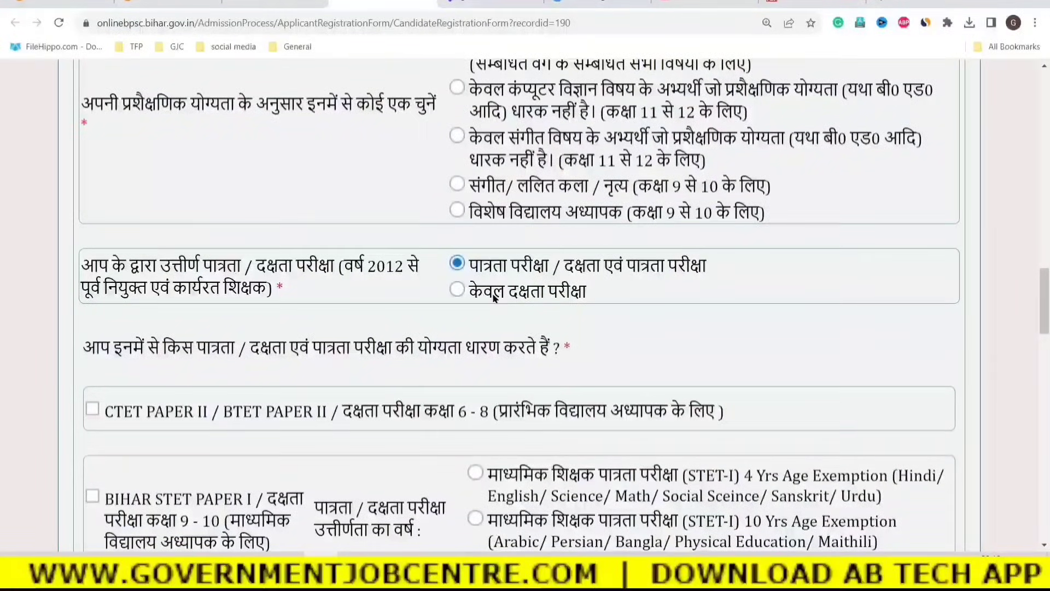
{"action": "scroll", "coordinate": [354, 372], "scroll_direction": "down", "scroll_amount": 1}
{"action": "scroll", "coordinate": [354, 376], "scroll_direction": "down", "scroll_amount": 2}
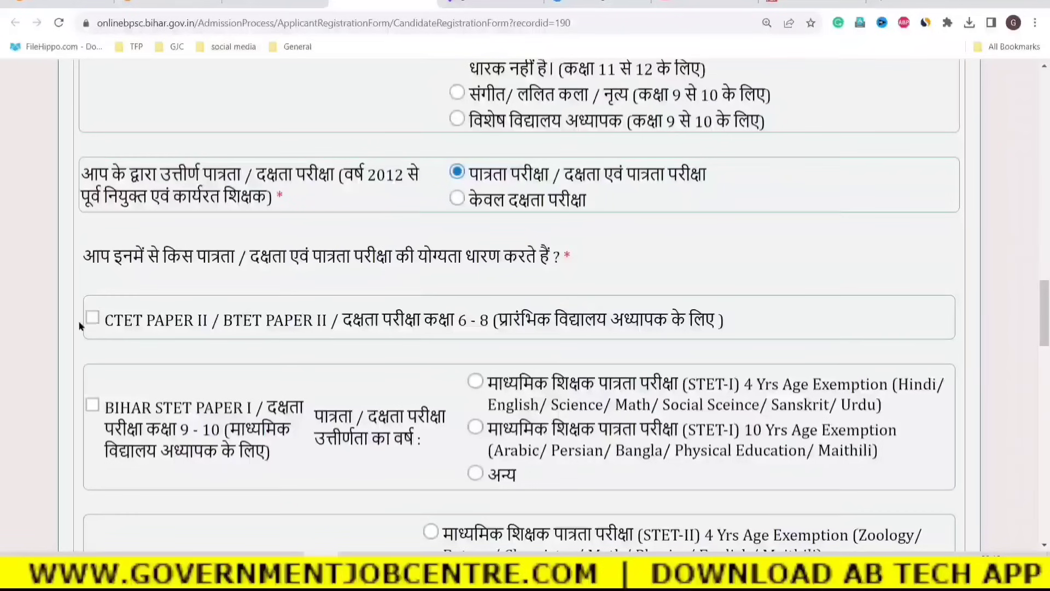
{"action": "left_click_drag", "start_coordinate": [123, 257], "coordinate": [580, 263]}
{"action": "left_click", "coordinate": [580, 265]}
{"action": "left_click", "coordinate": [93, 318]}
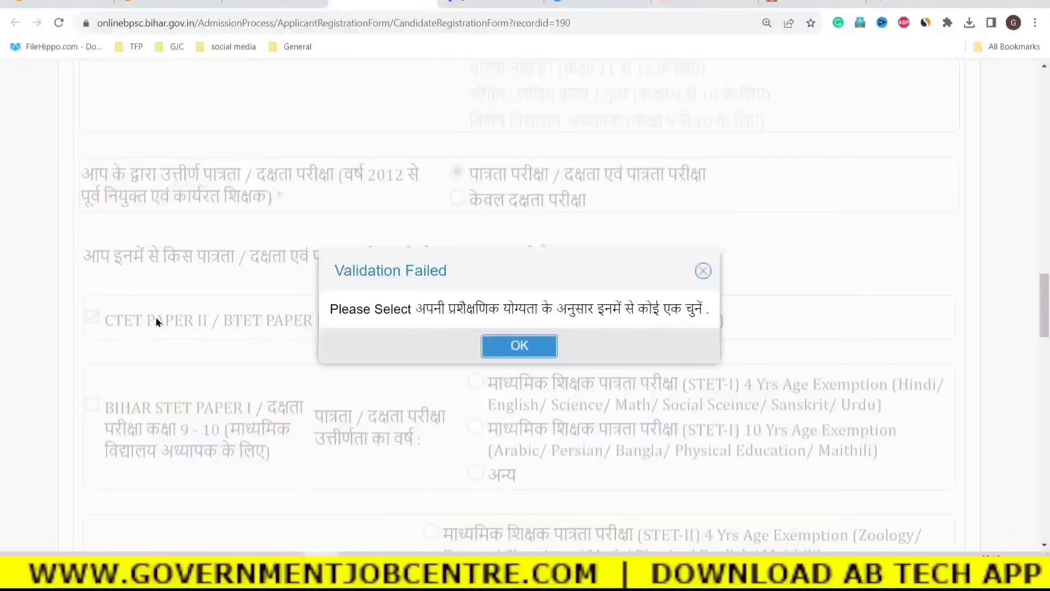
{"action": "left_click", "coordinate": [519, 345]}
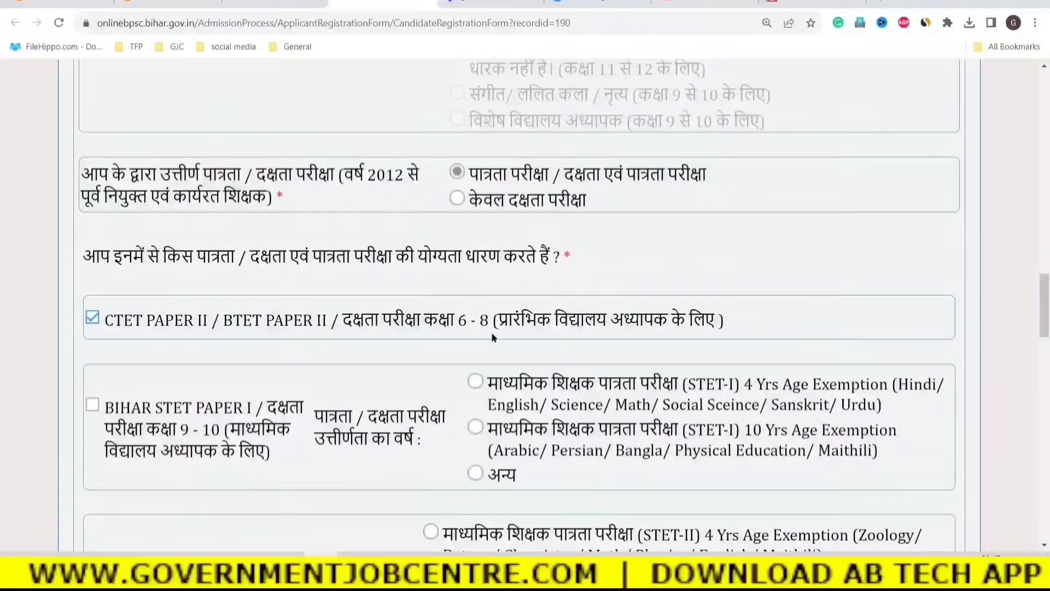
Tick BIHAR STET PAPER I and II, dismissing the validation and age exemption warnings.
{"action": "scroll", "coordinate": [373, 347], "scroll_direction": "down", "scroll_amount": 2}
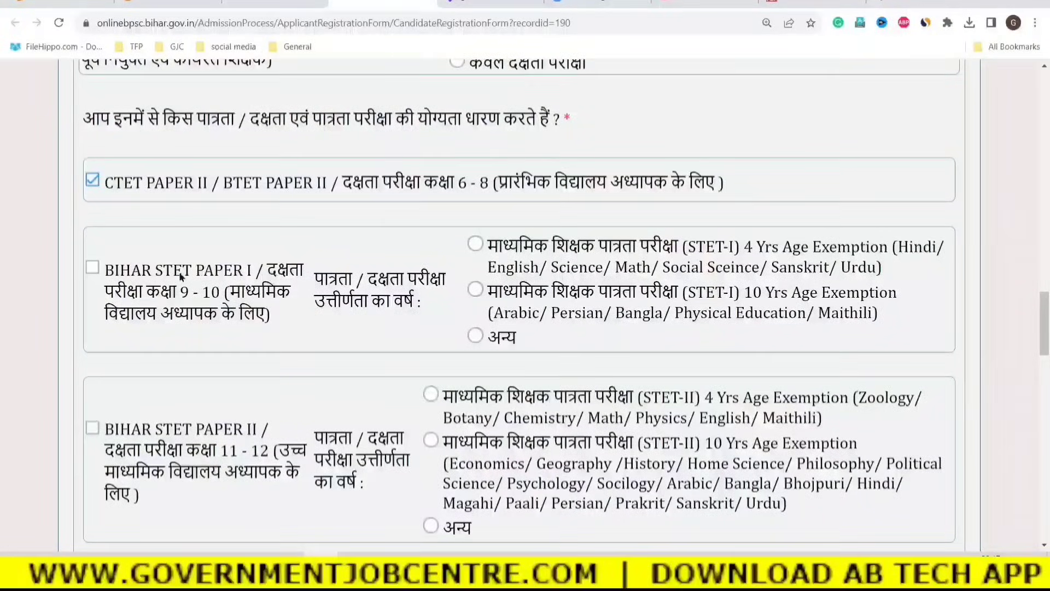
{"action": "left_click", "coordinate": [93, 267]}
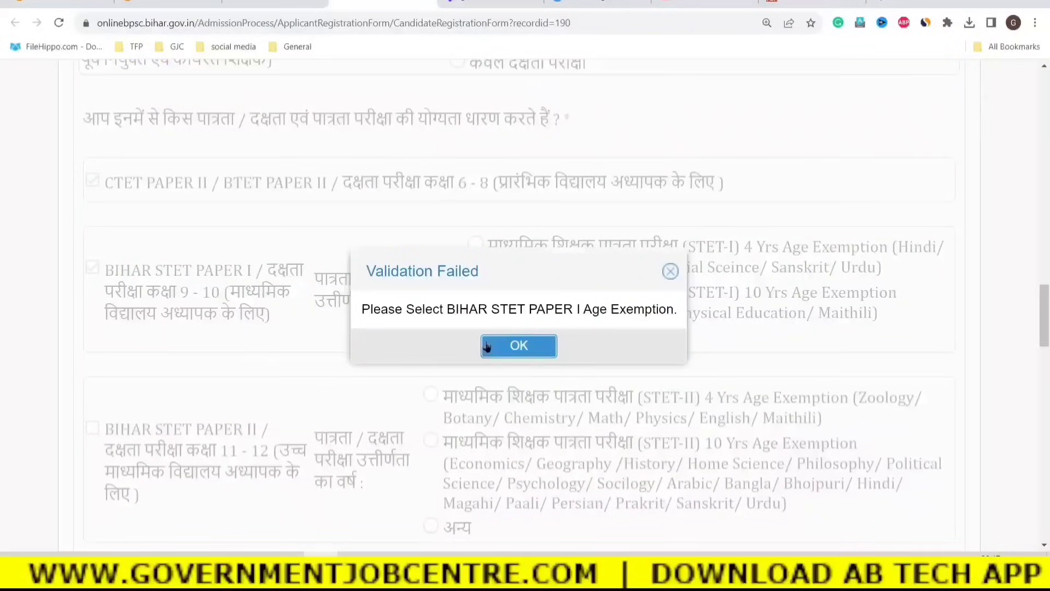
{"action": "left_click", "coordinate": [487, 346]}
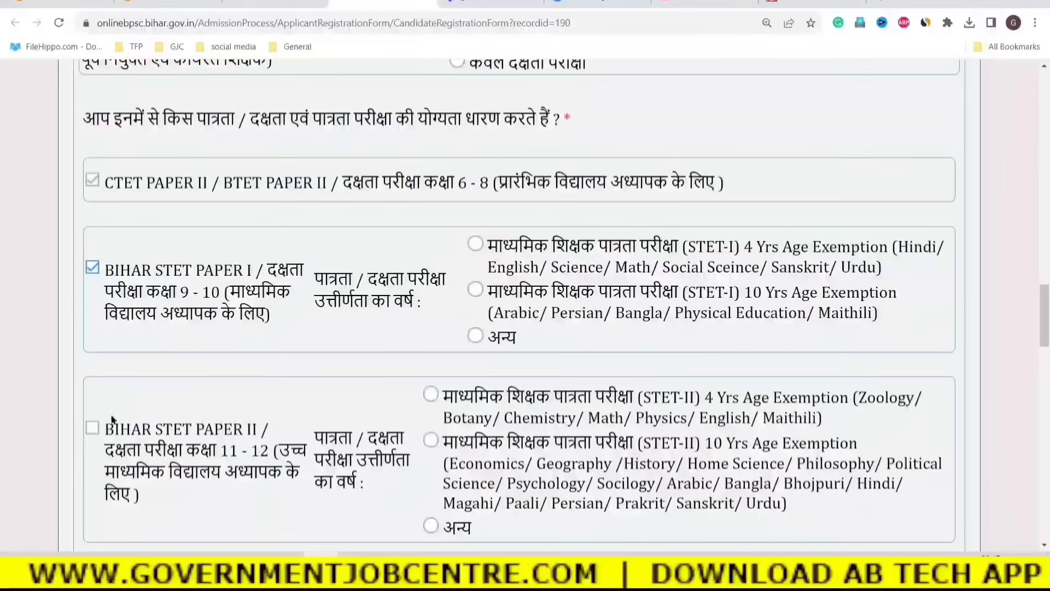
{"action": "scroll", "coordinate": [112, 419], "scroll_direction": "down", "scroll_amount": 1}
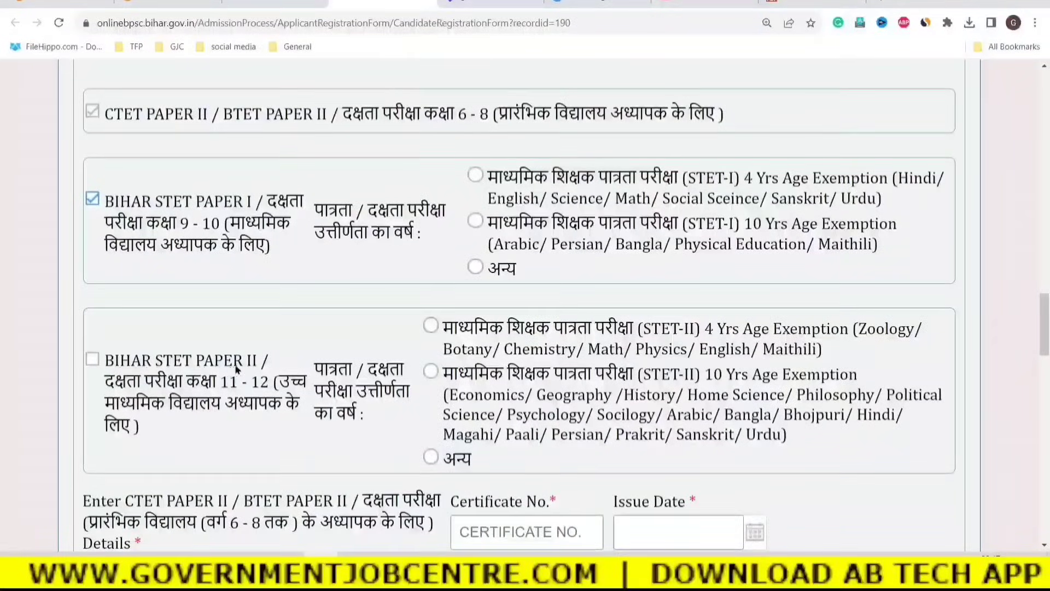
{"action": "left_click", "coordinate": [93, 359]}
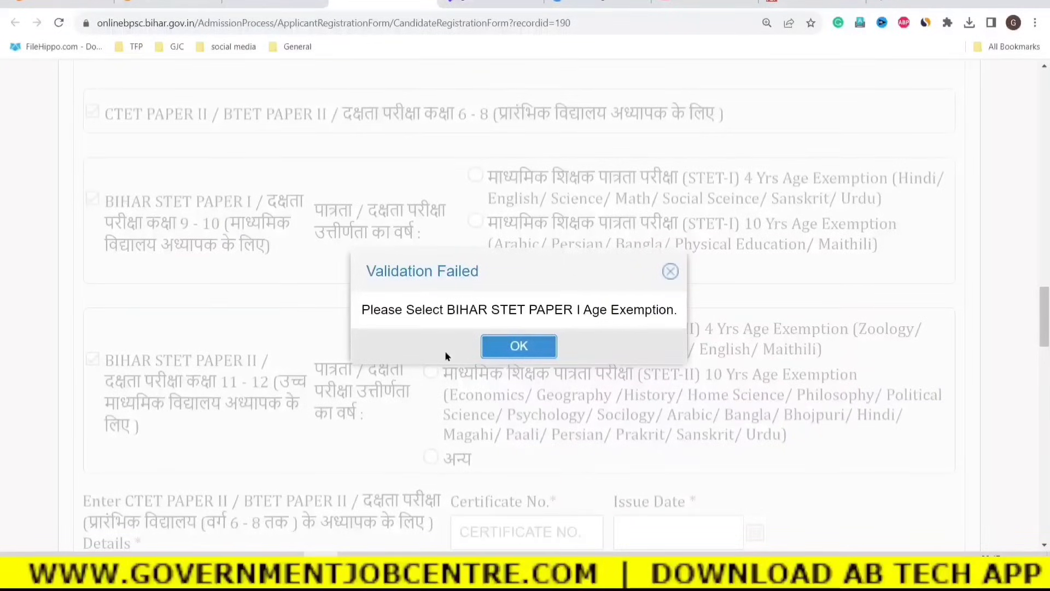
{"action": "left_click", "coordinate": [499, 351]}
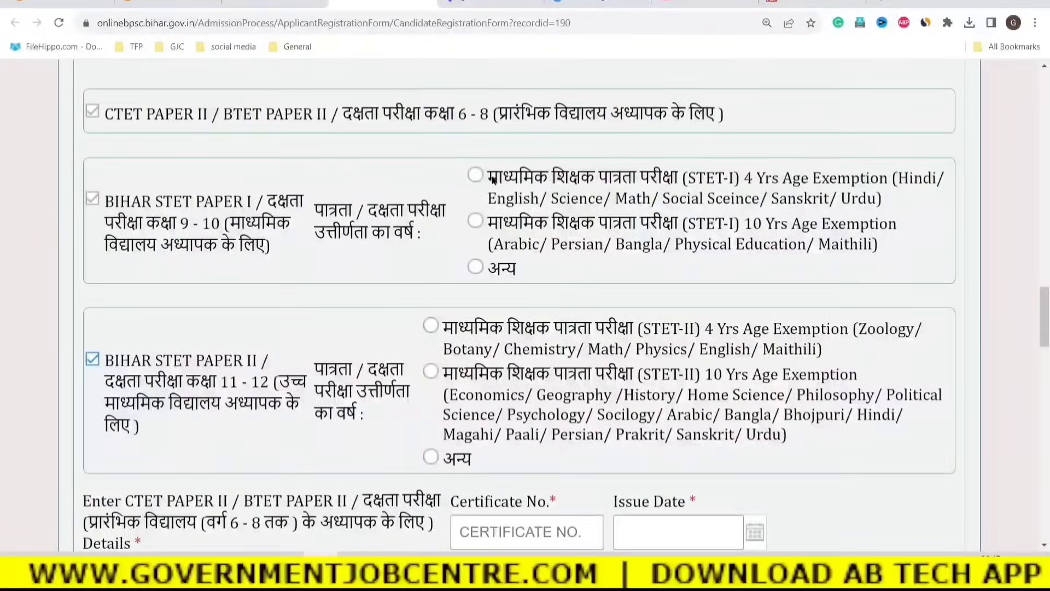
Go through the STET-I age exemption options: 4 Yrs, 10 Yrs and अन्य.
{"action": "scroll", "coordinate": [409, 283], "scroll_direction": "up", "scroll_amount": 2}
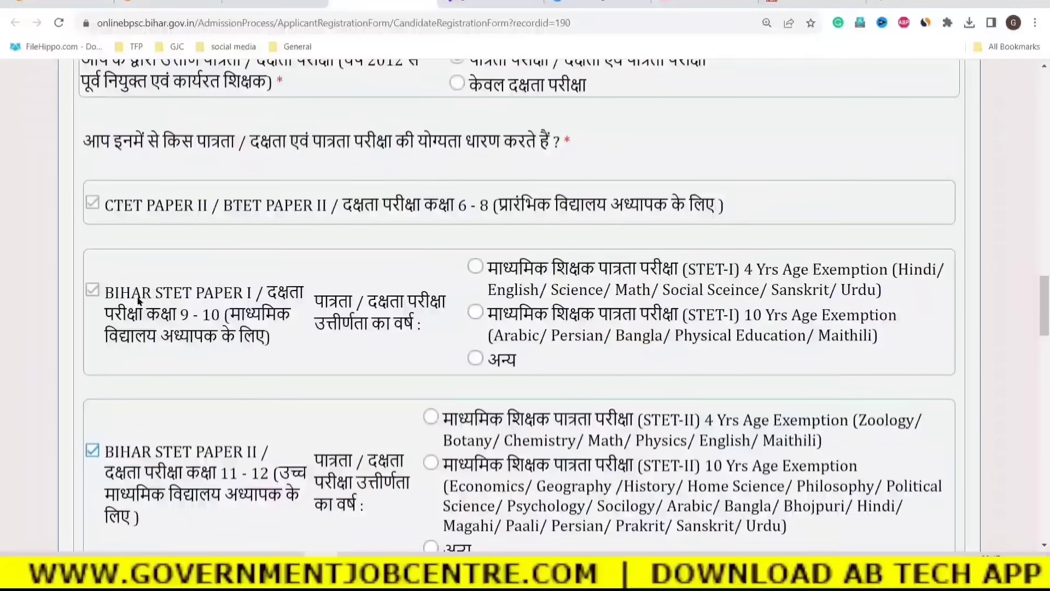
{"action": "left_click_drag", "start_coordinate": [114, 295], "coordinate": [251, 298]}
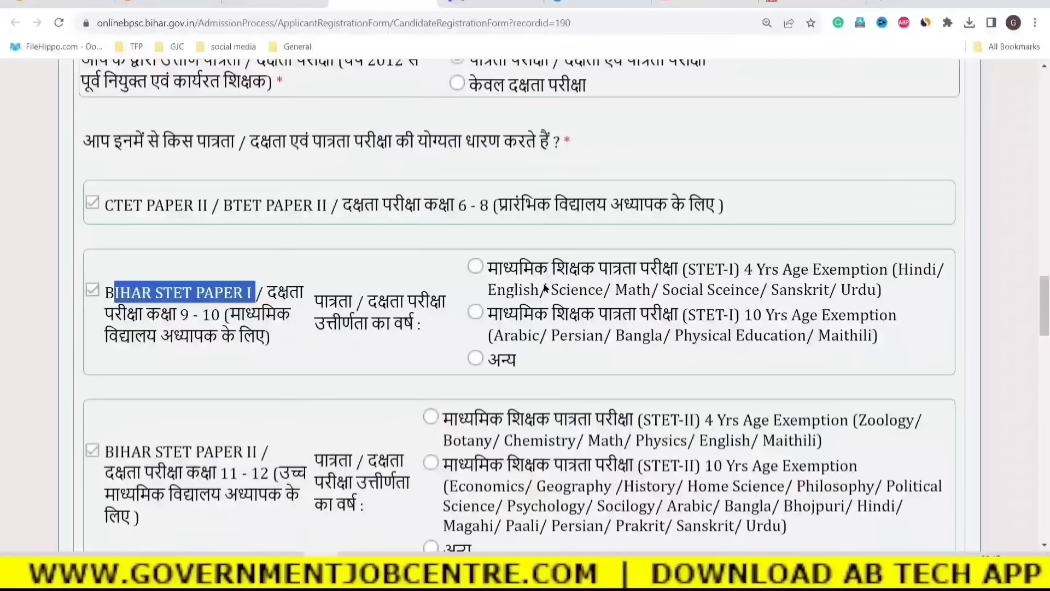
{"action": "left_click_drag", "start_coordinate": [519, 272], "coordinate": [879, 294]}
{"action": "left_click", "coordinate": [791, 278]}
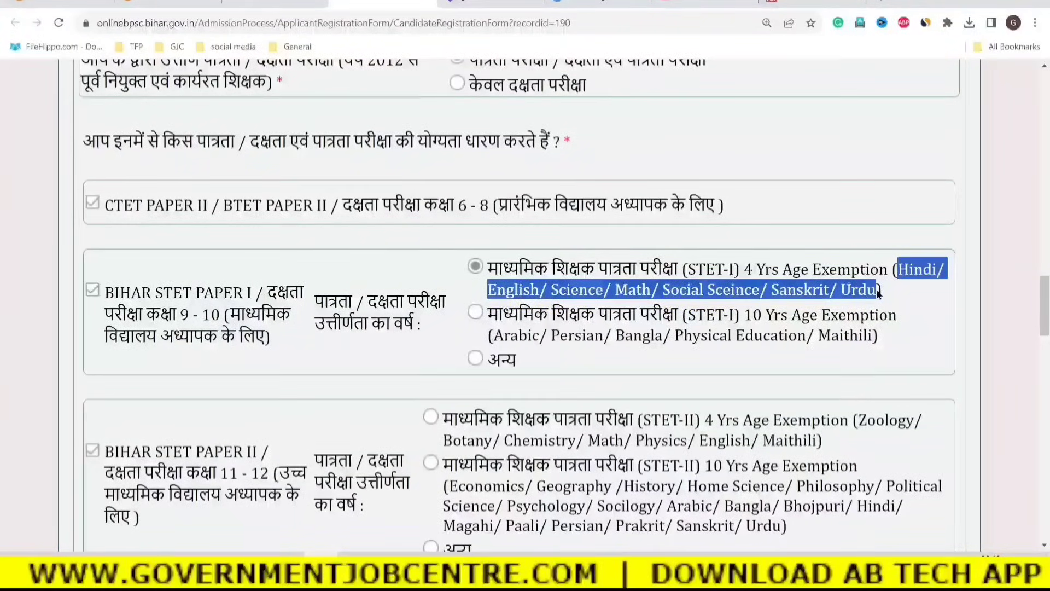
{"action": "left_click", "coordinate": [529, 326]}
{"action": "left_click", "coordinate": [529, 327]}
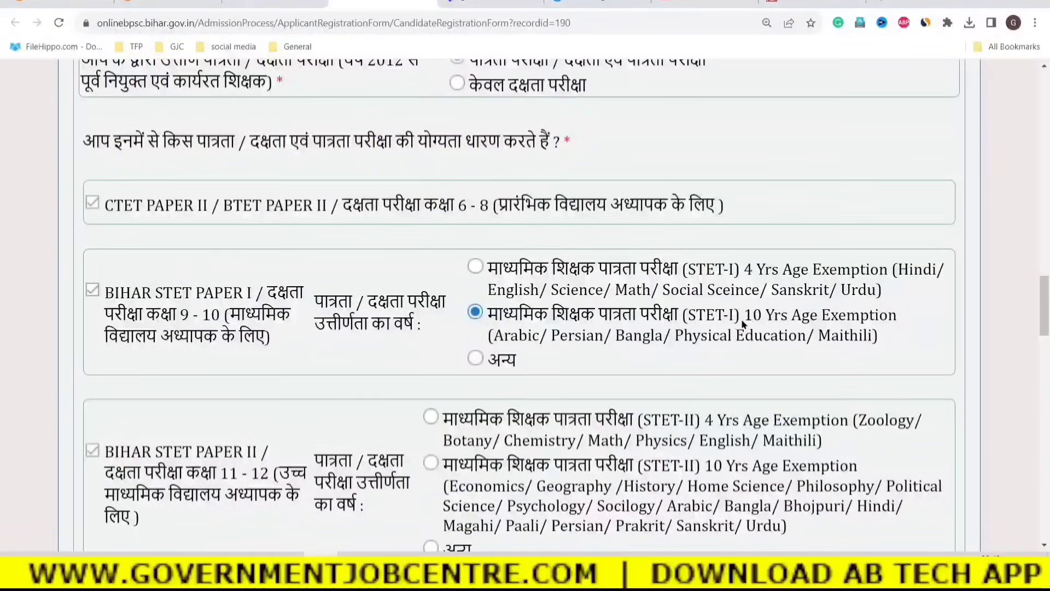
{"action": "left_click_drag", "start_coordinate": [753, 320], "coordinate": [882, 317]}
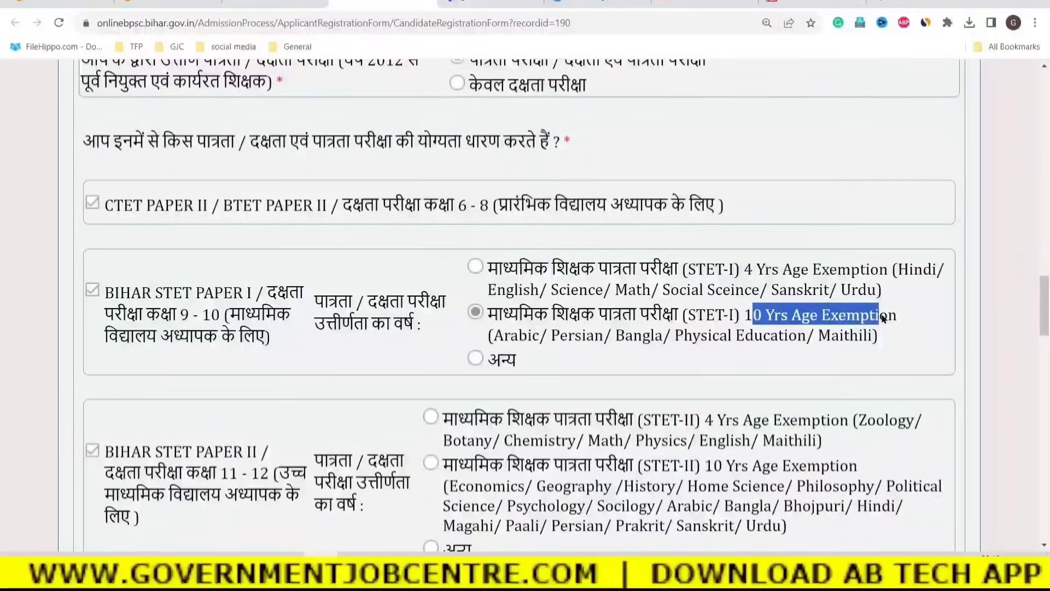
{"action": "left_click", "coordinate": [615, 347]}
{"action": "left_click_drag", "start_coordinate": [494, 339], "coordinate": [871, 337]}
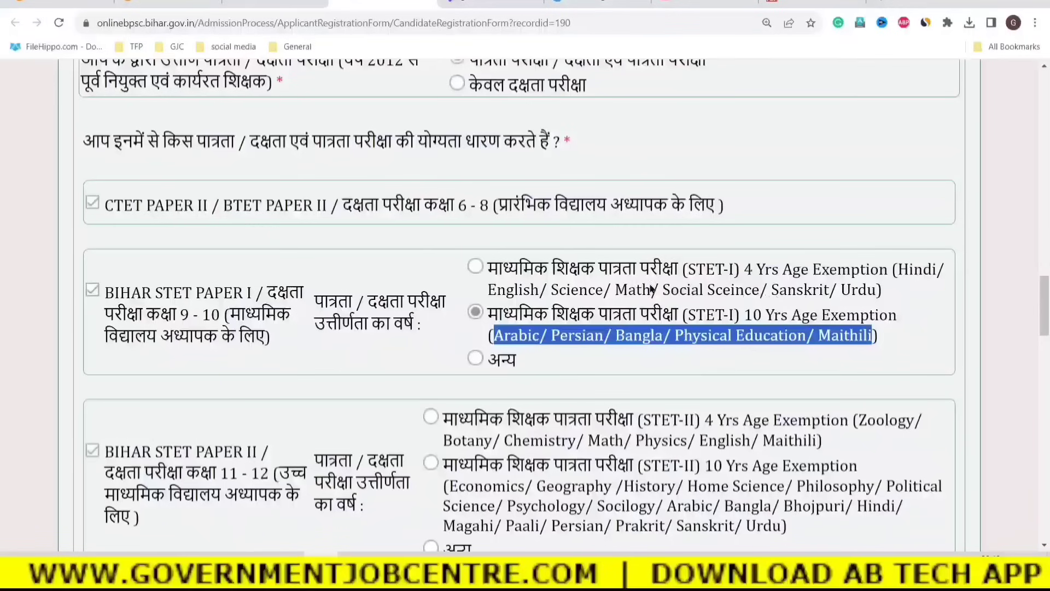
{"action": "left_click", "coordinate": [469, 355]}
{"action": "left_click", "coordinate": [474, 360]}
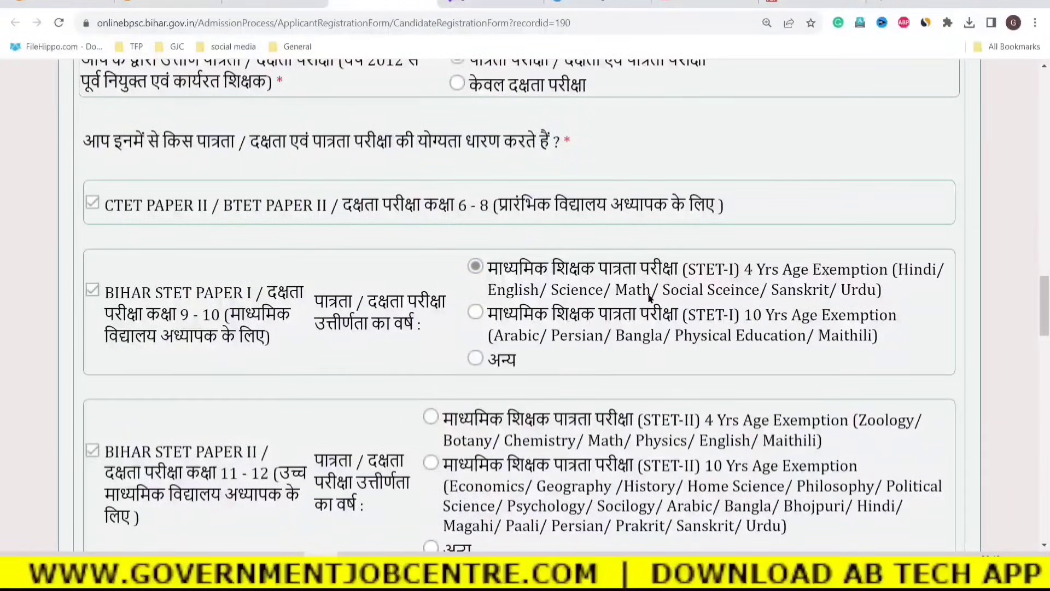
Compare the STET-II exemption options and settle on 4 Yrs Age Exemption.
{"action": "scroll", "coordinate": [343, 350], "scroll_direction": "down", "scroll_amount": 2}
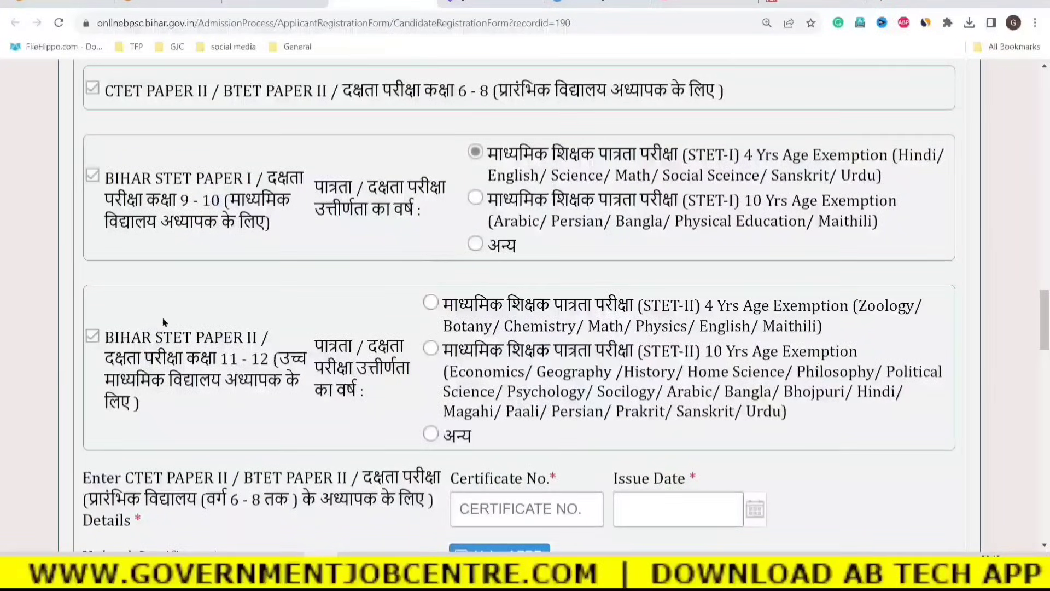
{"action": "left_click", "coordinate": [431, 302]}
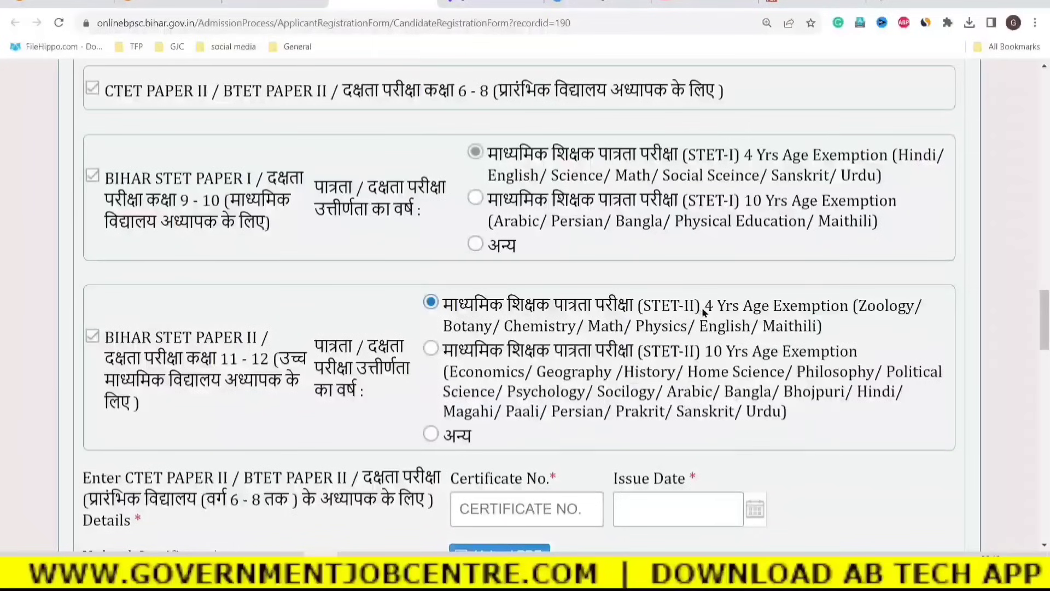
{"action": "left_click_drag", "start_coordinate": [704, 310], "coordinate": [826, 329]}
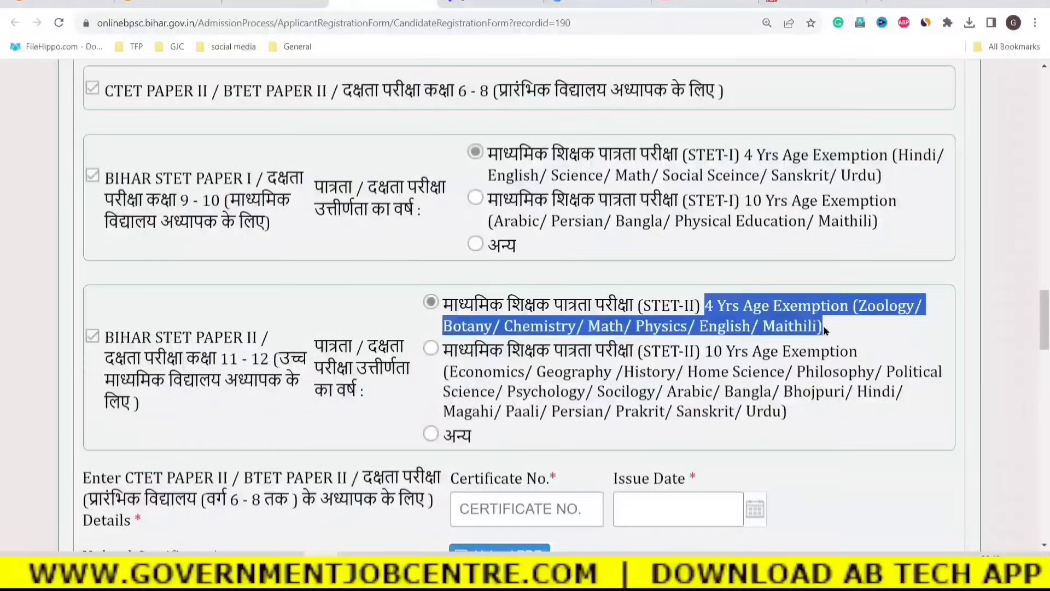
{"action": "left_click", "coordinate": [500, 369]}
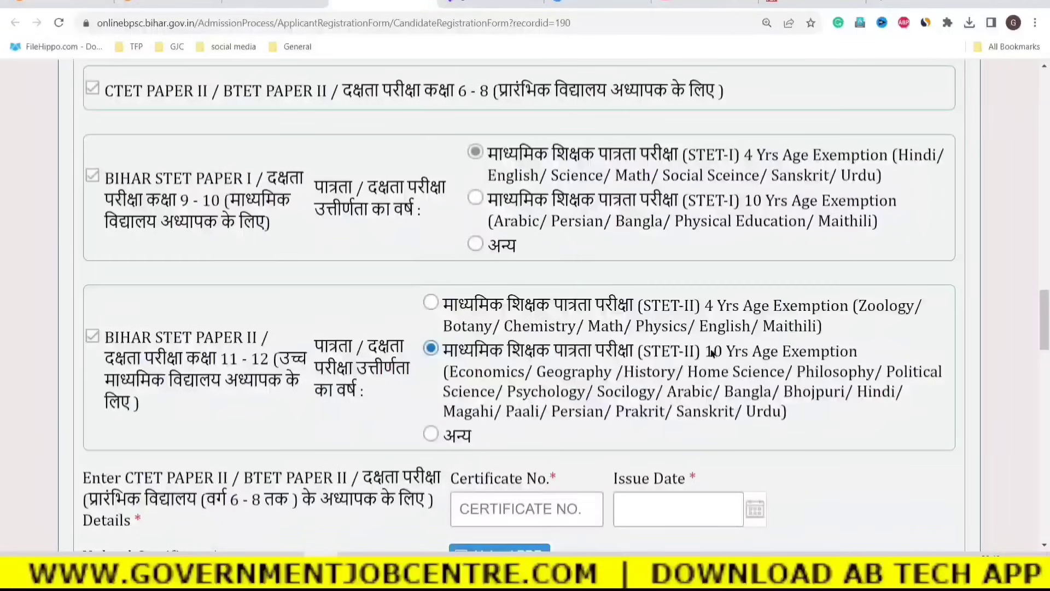
{"action": "left_click_drag", "start_coordinate": [706, 353], "coordinate": [864, 357]}
{"action": "left_click_drag", "start_coordinate": [445, 373], "coordinate": [903, 394]}
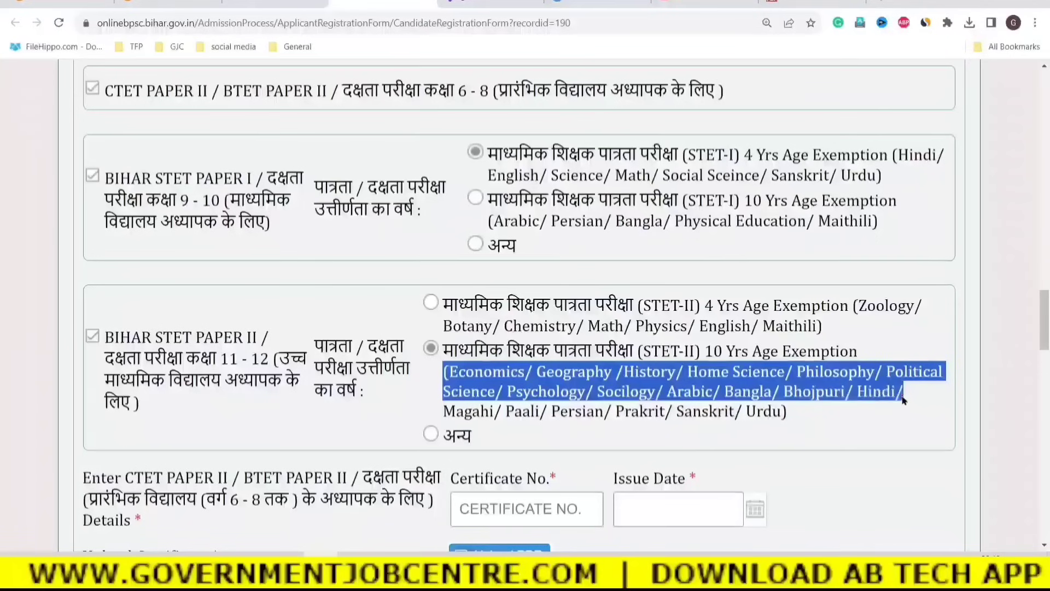
{"action": "left_click_drag", "start_coordinate": [697, 304], "coordinate": [804, 328]}
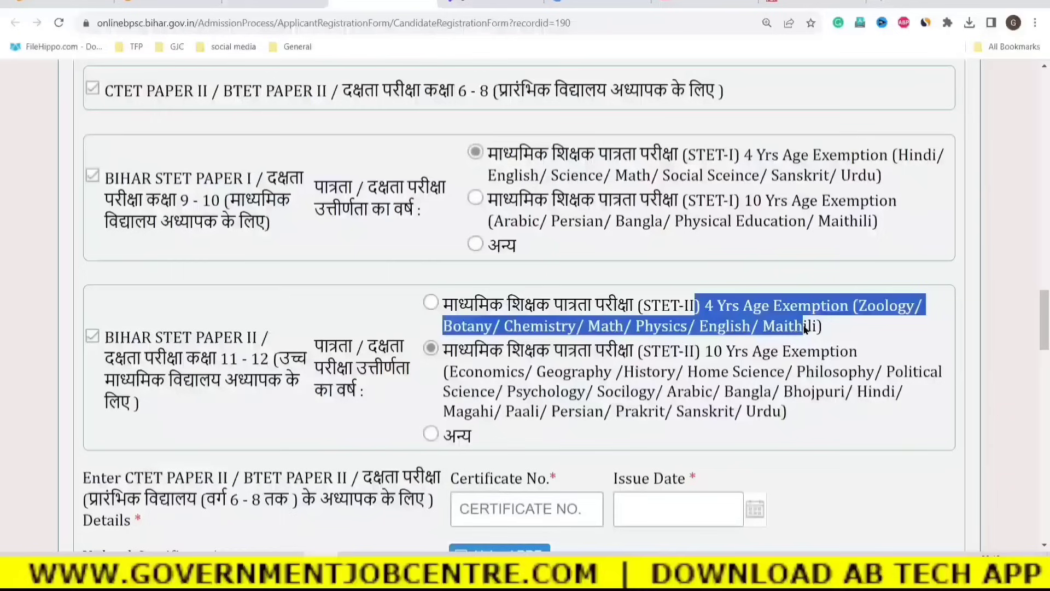
{"action": "left_click", "coordinate": [430, 435]}
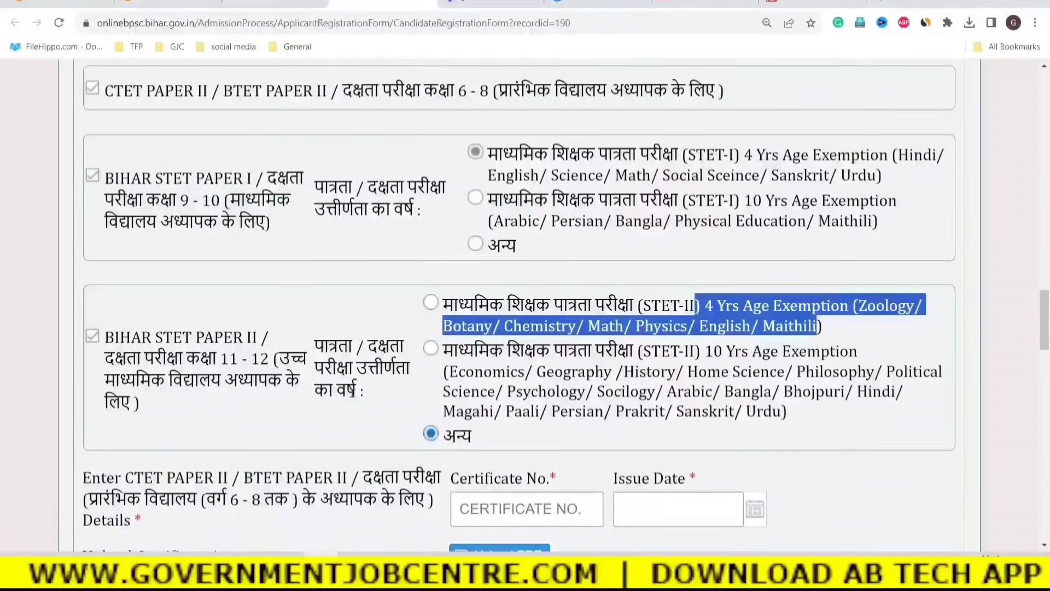
{"action": "left_click_drag", "start_coordinate": [357, 390], "coordinate": [347, 391]}
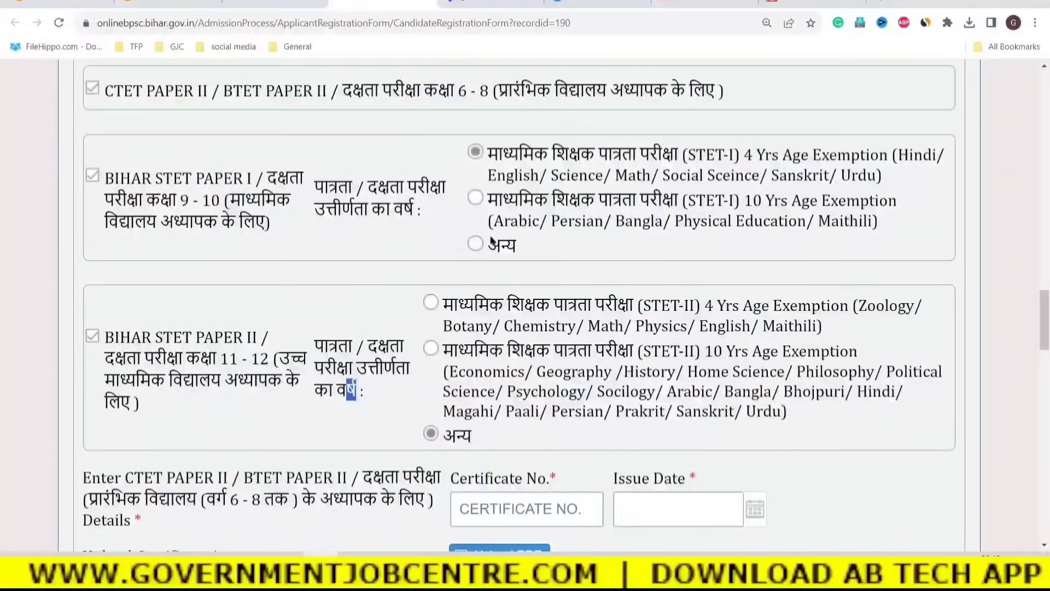
{"action": "left_click", "coordinate": [431, 302]}
Fill in the CTET Paper II certificate number and pick its issue date.
{"action": "scroll", "coordinate": [379, 380], "scroll_direction": "down", "scroll_amount": 5}
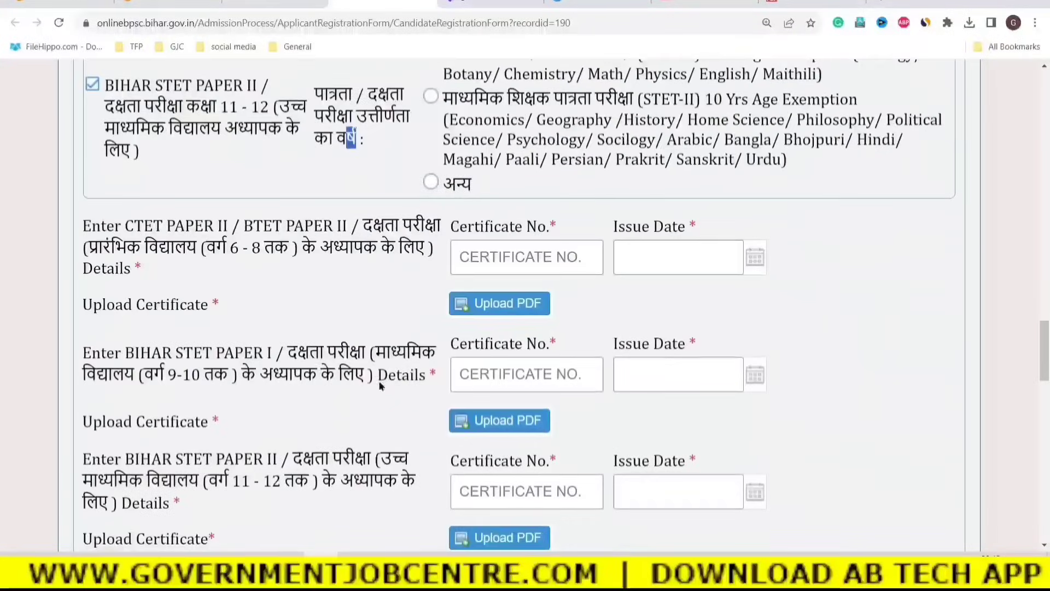
{"action": "left_click_drag", "start_coordinate": [124, 225], "coordinate": [193, 281]}
{"action": "left_click", "coordinate": [295, 240]}
{"action": "left_click", "coordinate": [370, 226]}
{"action": "left_click", "coordinate": [320, 287]}
{"action": "left_click", "coordinate": [470, 257]}
{"action": "type", "text": "01234"}
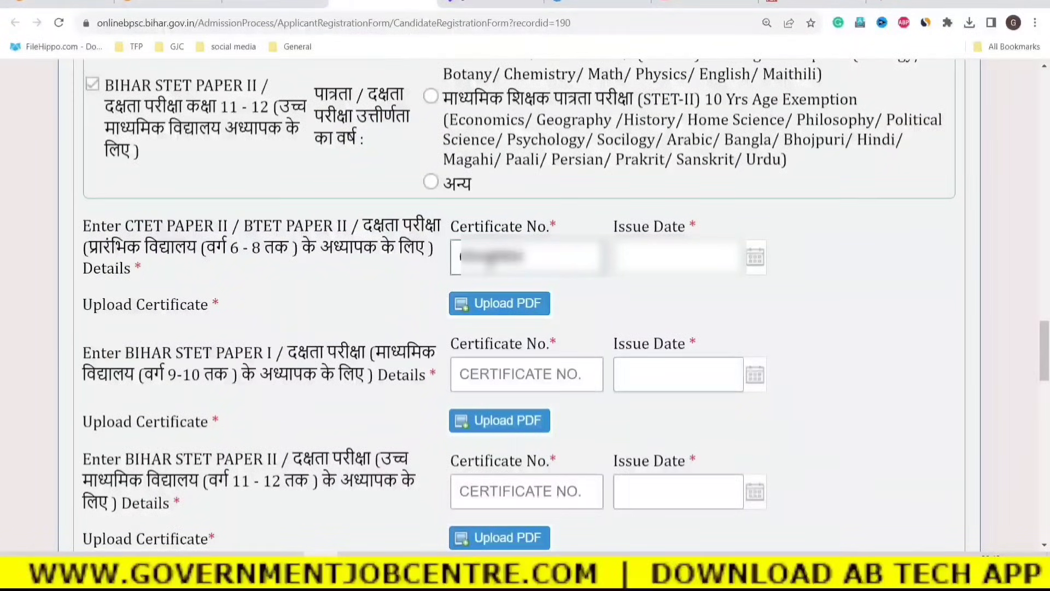
{"action": "key", "text": "BackSpace"}
{"action": "key", "text": "BackSpace"}
{"action": "key", "text": "BackSpace"}
{"action": "key", "text": "BackSpace"}
{"action": "key", "text": "BackSpace"}
{"action": "key", "text": "BackSpace"}
{"action": "key", "text": "BackSpace"}
{"action": "type", "text": "BR"}
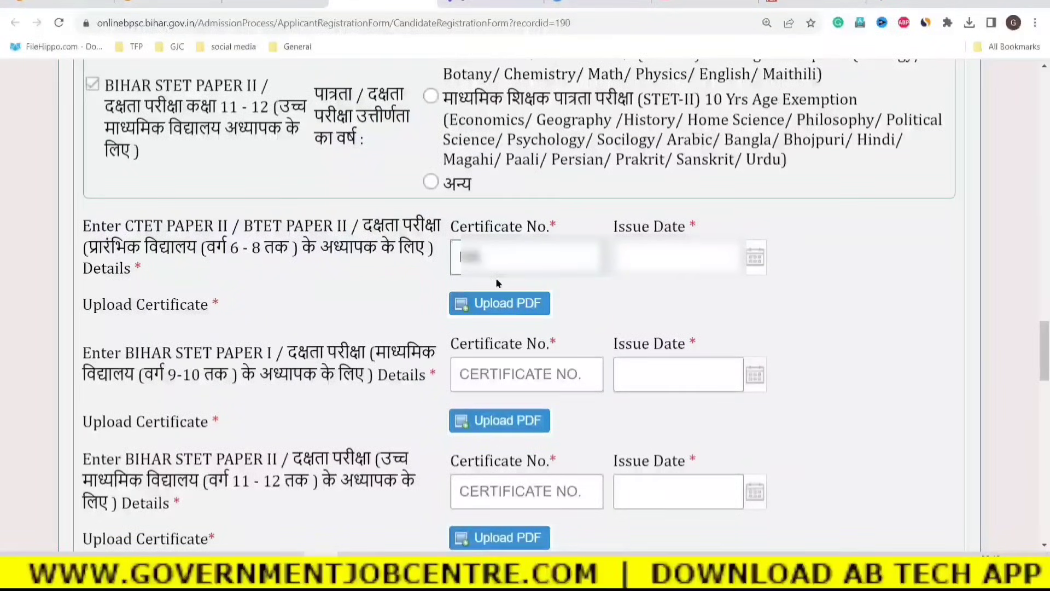
{"action": "left_click", "coordinate": [702, 256]}
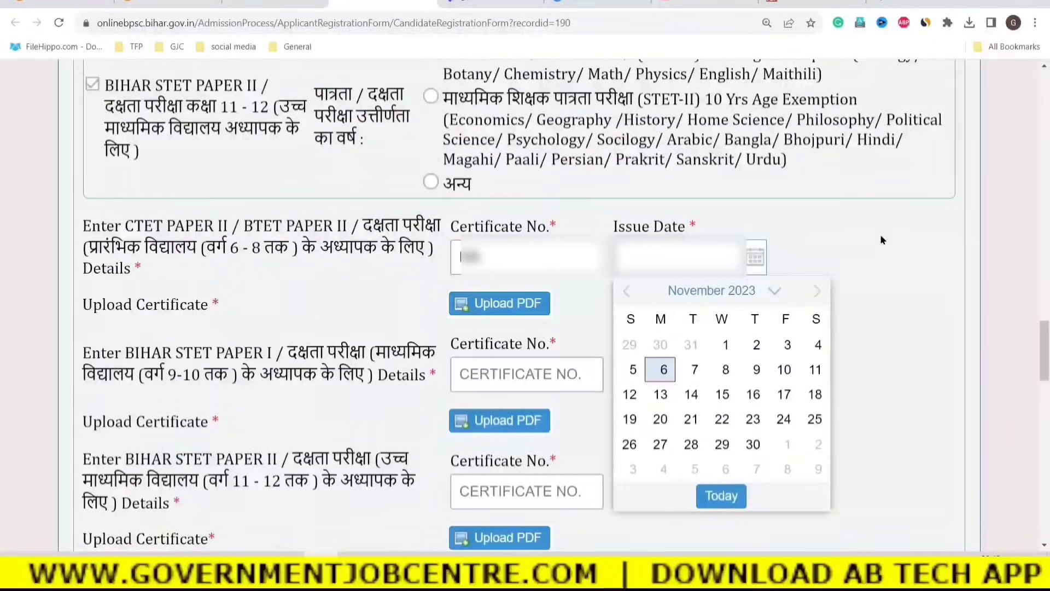
{"action": "left_click", "coordinate": [744, 292]}
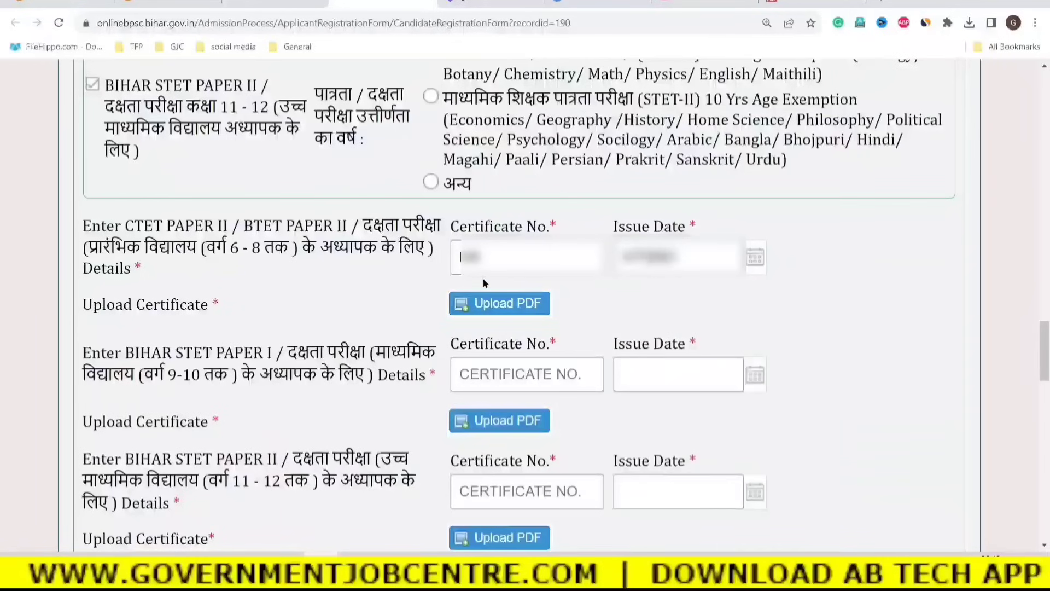
Upload stet.pdf from Downloads as the CTET Paper II certificate.
{"action": "left_click", "coordinate": [504, 311]}
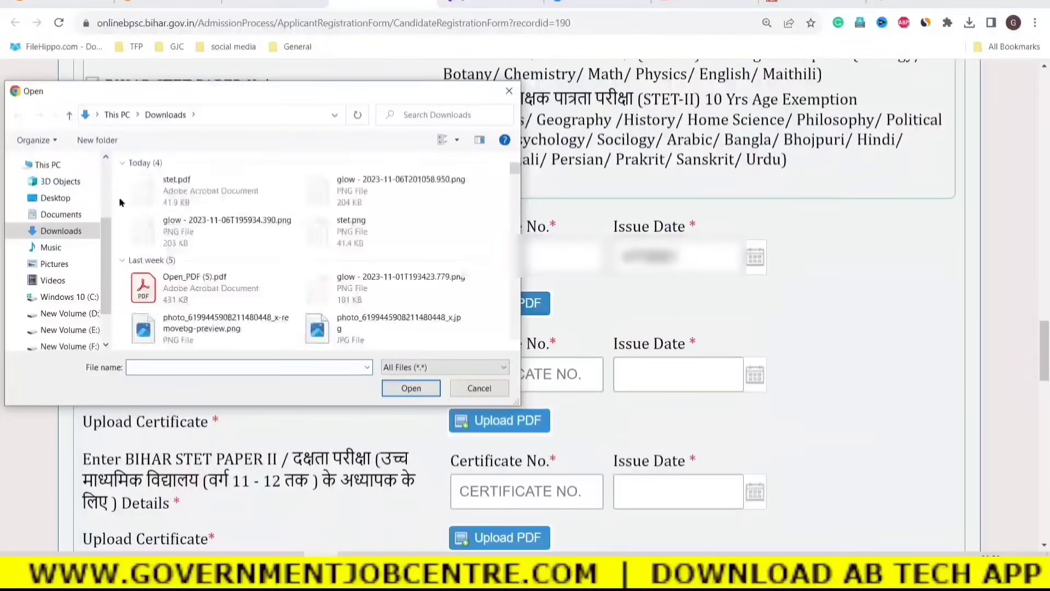
{"action": "left_click", "coordinate": [181, 203]}
{"action": "left_click", "coordinate": [404, 388]}
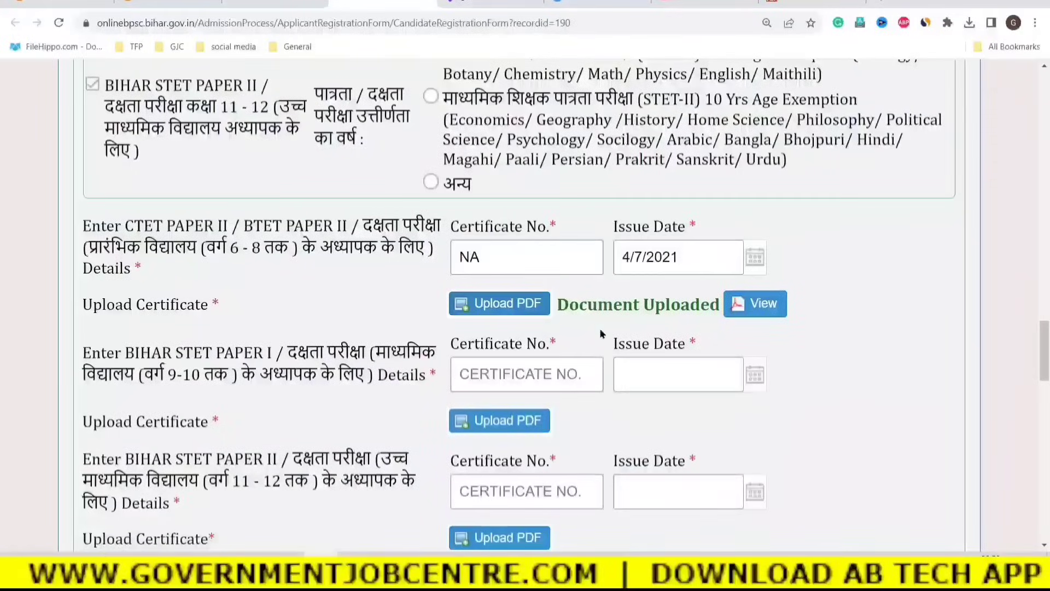
{"action": "scroll", "coordinate": [703, 423], "scroll_direction": "down", "scroll_amount": 1}
{"action": "left_click_drag", "start_coordinate": [152, 283], "coordinate": [306, 306]}
Upload stet.pdf from Downloads as the STET Paper I certificate.
{"action": "left_click", "coordinate": [351, 317]}
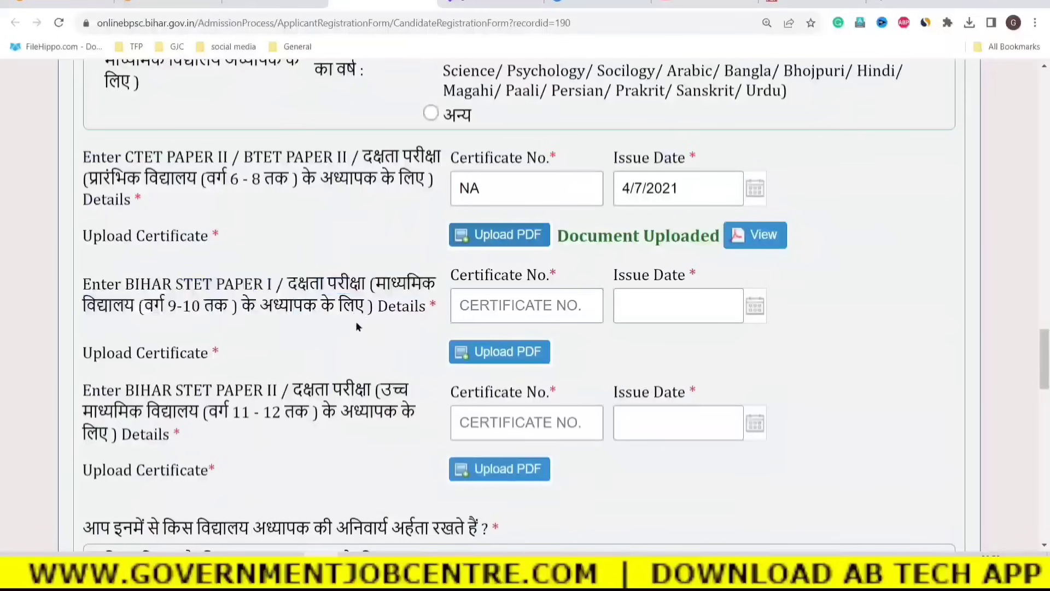
{"action": "left_click", "coordinate": [496, 310]}
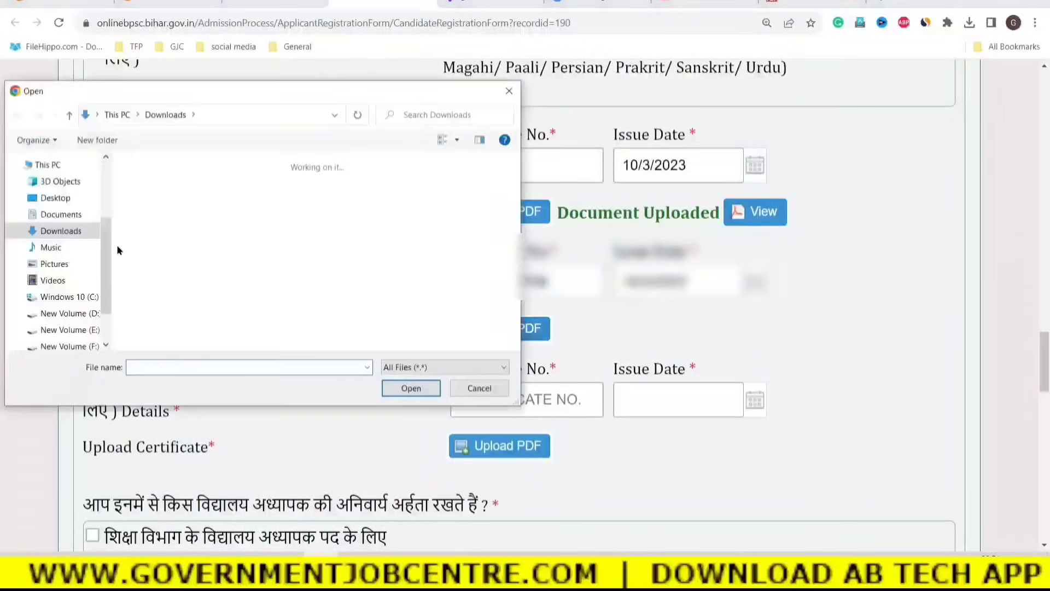
{"action": "left_click", "coordinate": [53, 232]}
{"action": "left_click", "coordinate": [175, 205]}
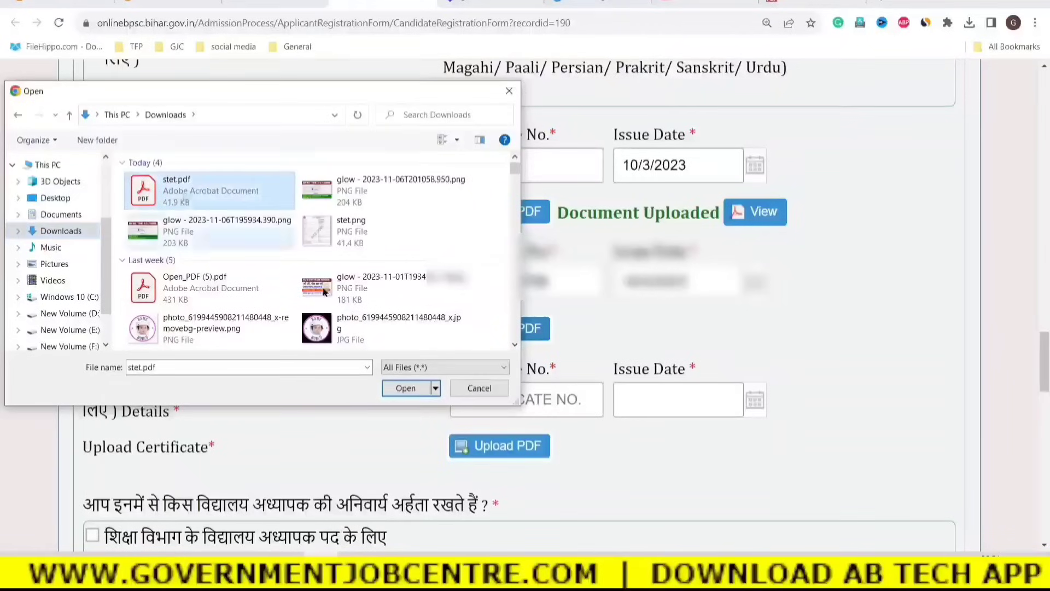
{"action": "left_click", "coordinate": [405, 389]}
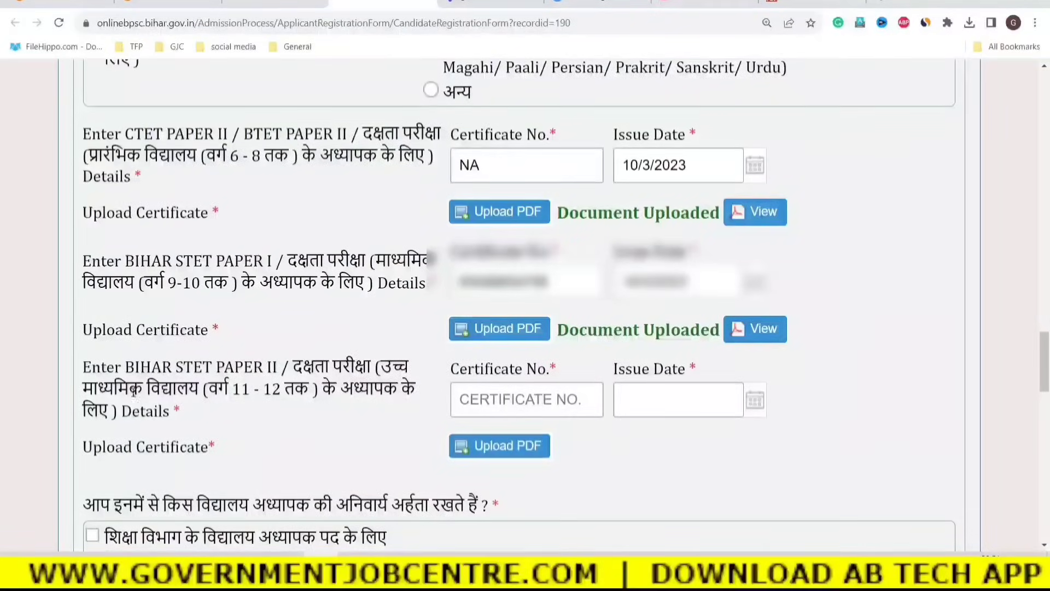
Enter NA as the STET Paper II certificate number with issue date 10/3/2023.
{"action": "left_click_drag", "start_coordinate": [125, 367], "coordinate": [349, 390]}
{"action": "left_click", "coordinate": [441, 400]}
{"action": "left_click", "coordinate": [511, 401]}
{"action": "type", "text": "NA"}
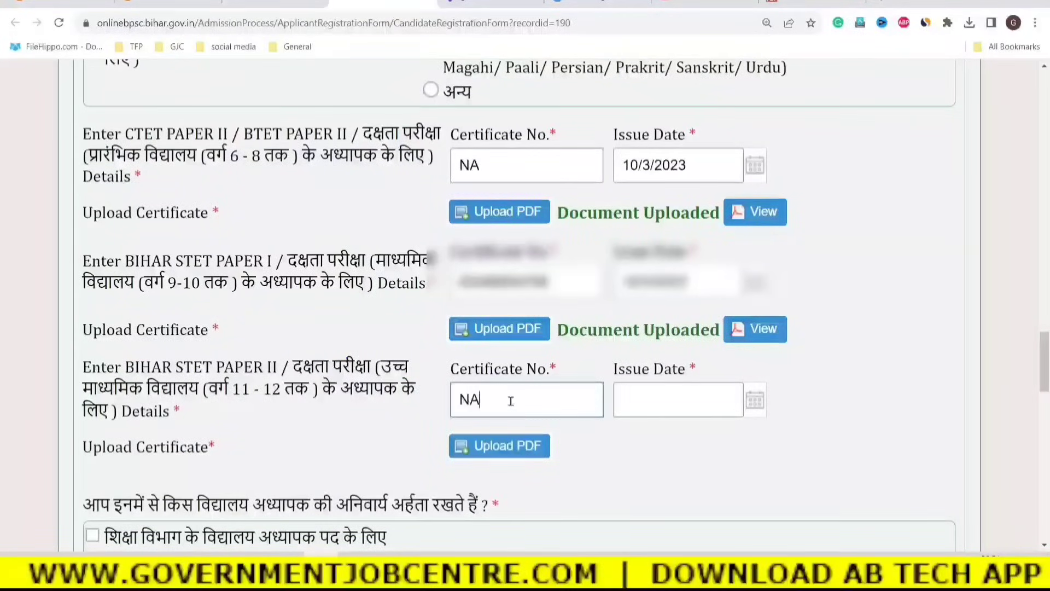
{"action": "left_click", "coordinate": [654, 403]}
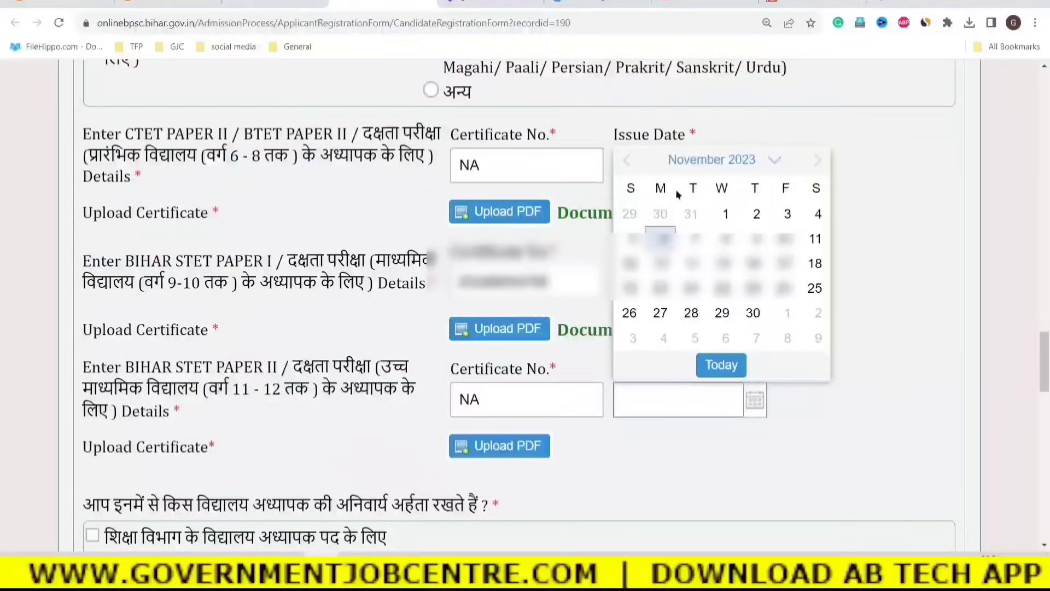
{"action": "left_click", "coordinate": [770, 160]}
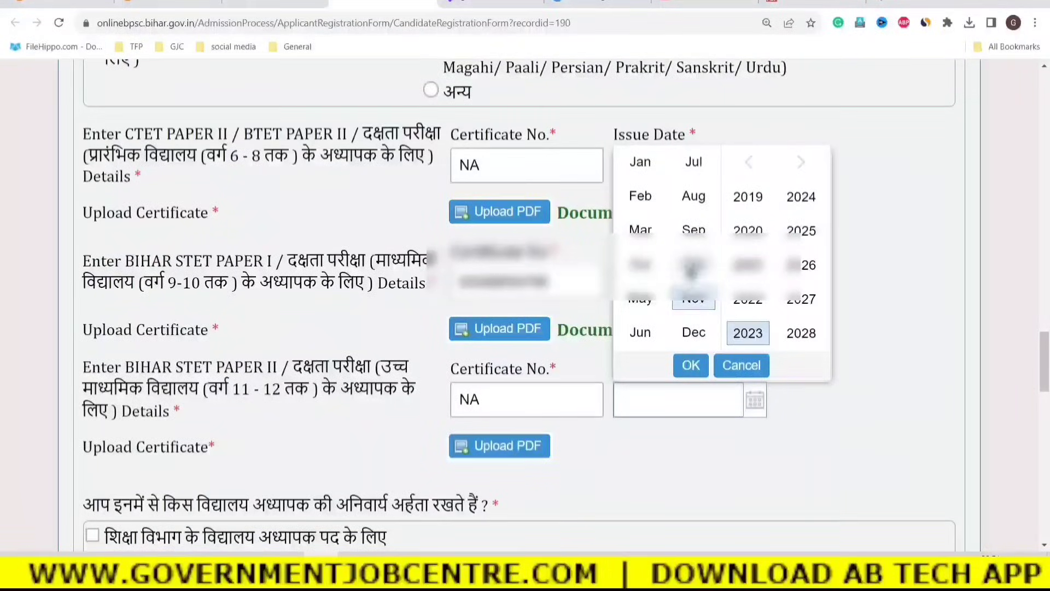
{"action": "left_click", "coordinate": [692, 265]}
{"action": "left_click", "coordinate": [709, 354]}
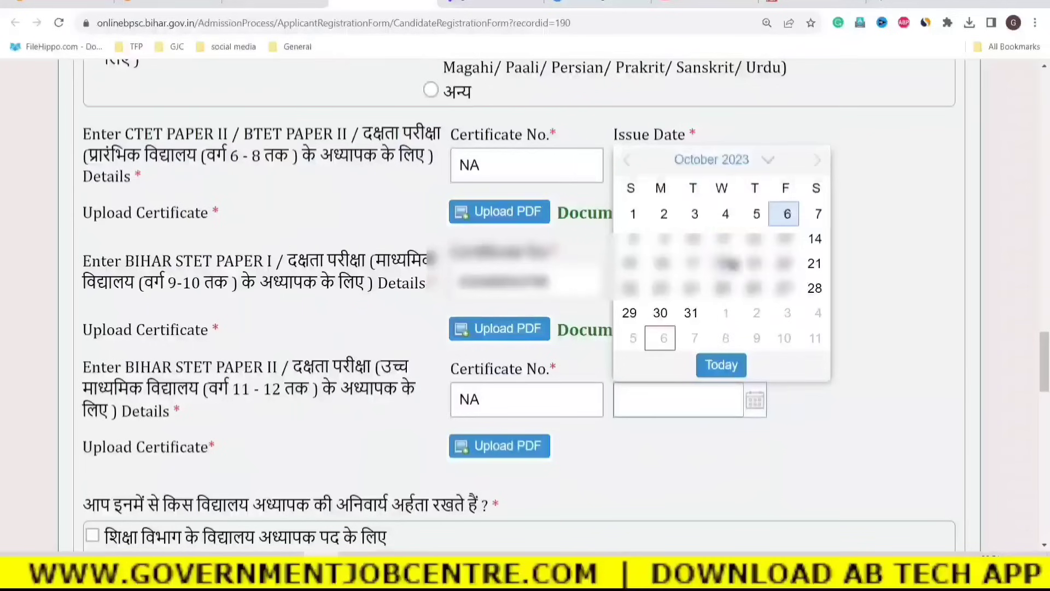
{"action": "left_click", "coordinate": [692, 213]}
{"action": "left_click", "coordinate": [754, 430]}
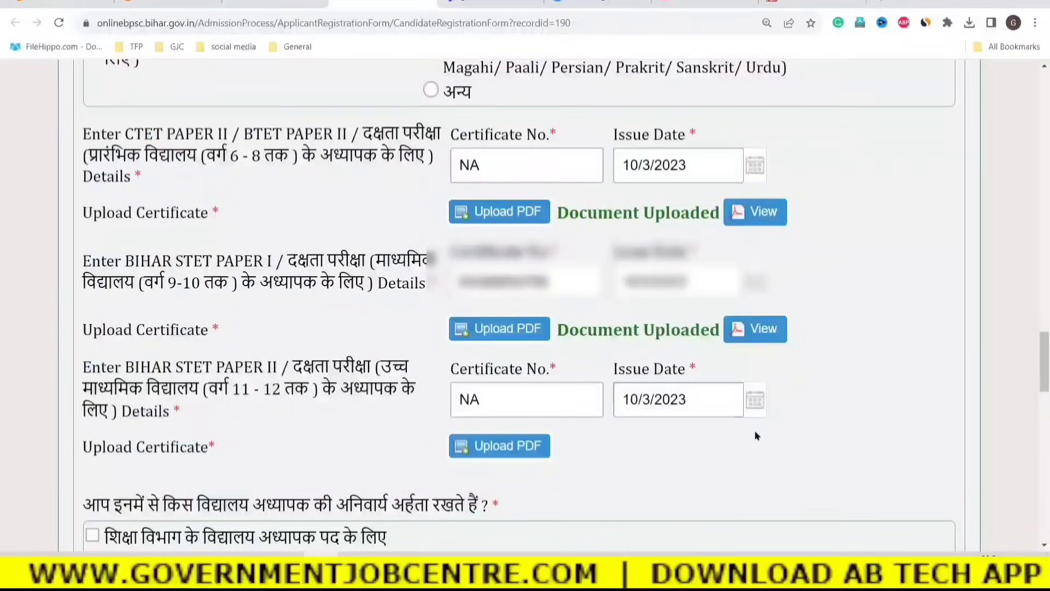
Upload stet.pdf as the STET Paper II certificate.
{"action": "left_click", "coordinate": [494, 451]}
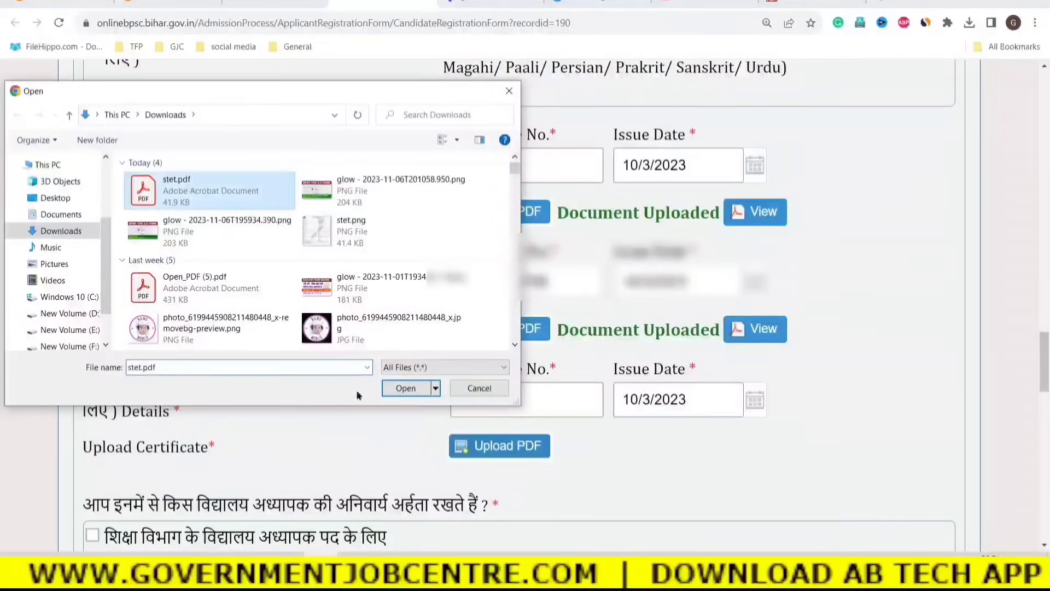
{"action": "left_click", "coordinate": [404, 389]}
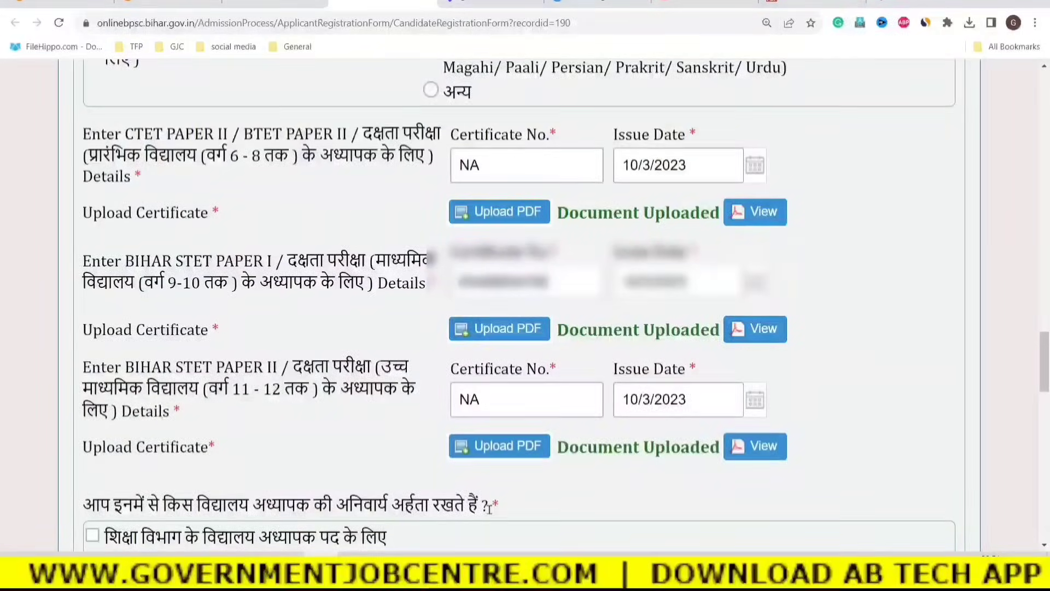
{"action": "scroll", "coordinate": [490, 508], "scroll_direction": "down", "scroll_amount": 3}
Tick 'शिक्षा विभाग के विद्यालय अध्यापक पद के लिए', leaving the Welfare Department option unticked.
{"action": "left_click_drag", "start_coordinate": [87, 344], "coordinate": [489, 344]}
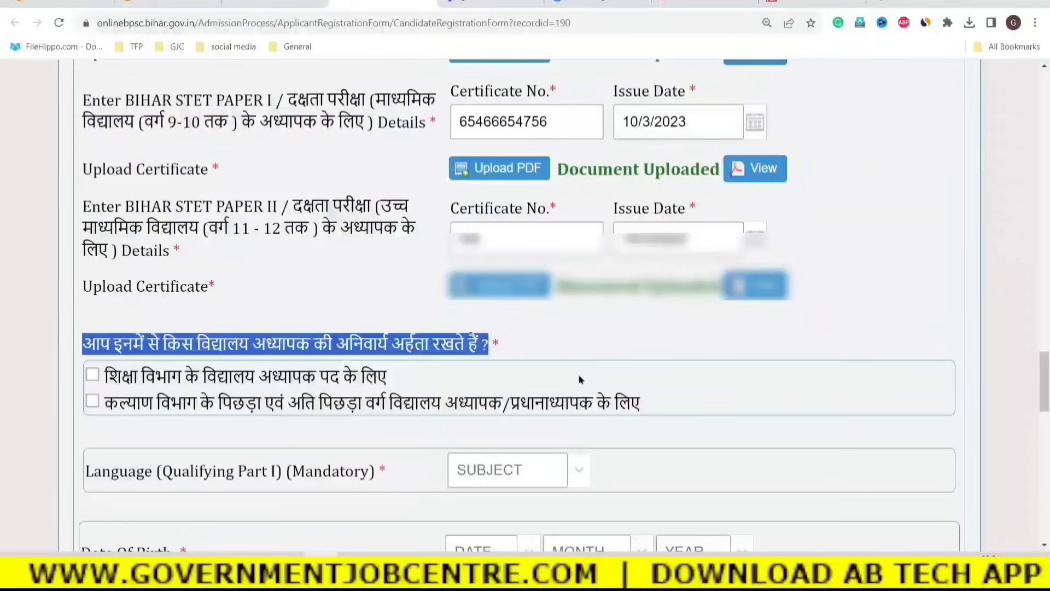
{"action": "left_click", "coordinate": [534, 343]}
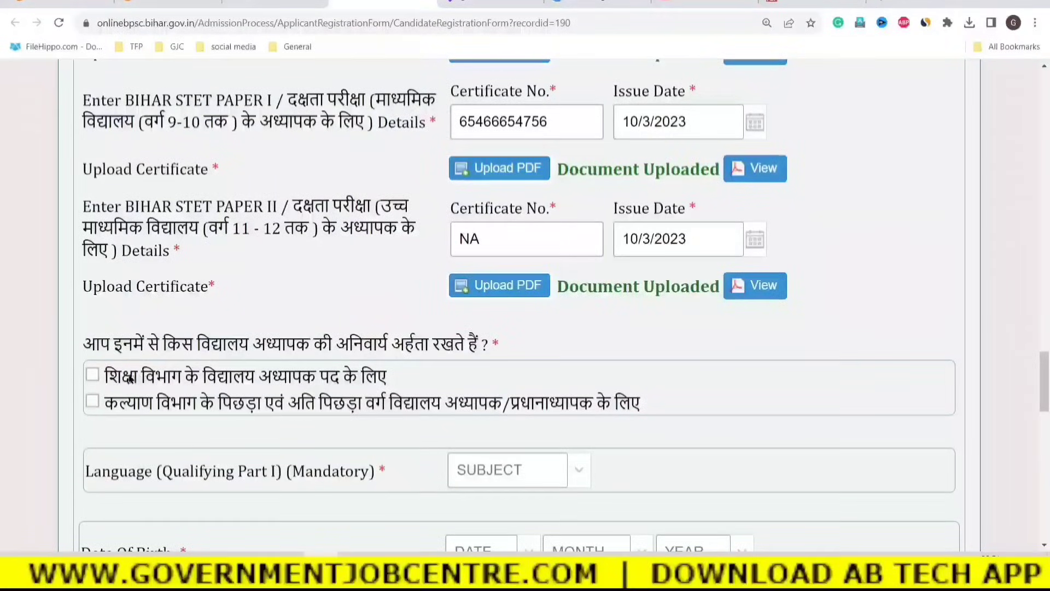
{"action": "left_click", "coordinate": [92, 376]}
{"action": "left_click_drag", "start_coordinate": [118, 403], "coordinate": [640, 403]}
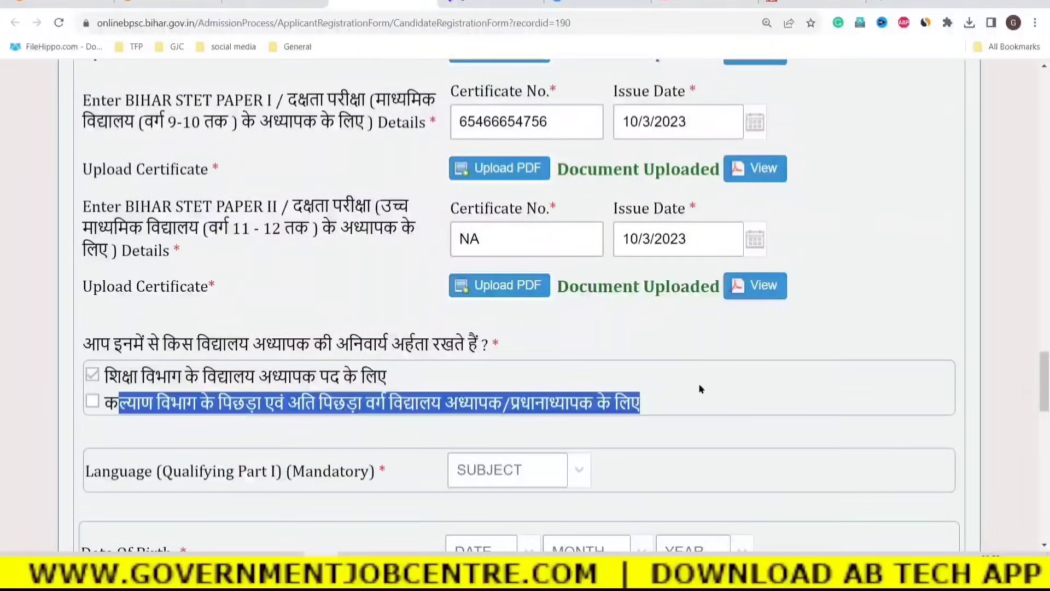
{"action": "left_click", "coordinate": [681, 395]}
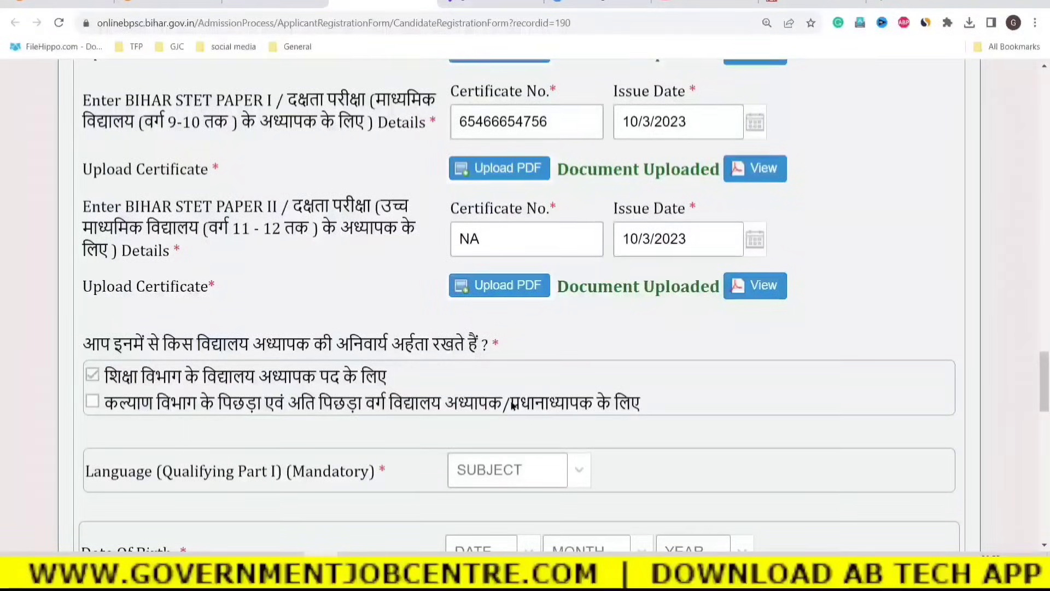
{"action": "scroll", "coordinate": [513, 407], "scroll_direction": "down", "scroll_amount": 2}
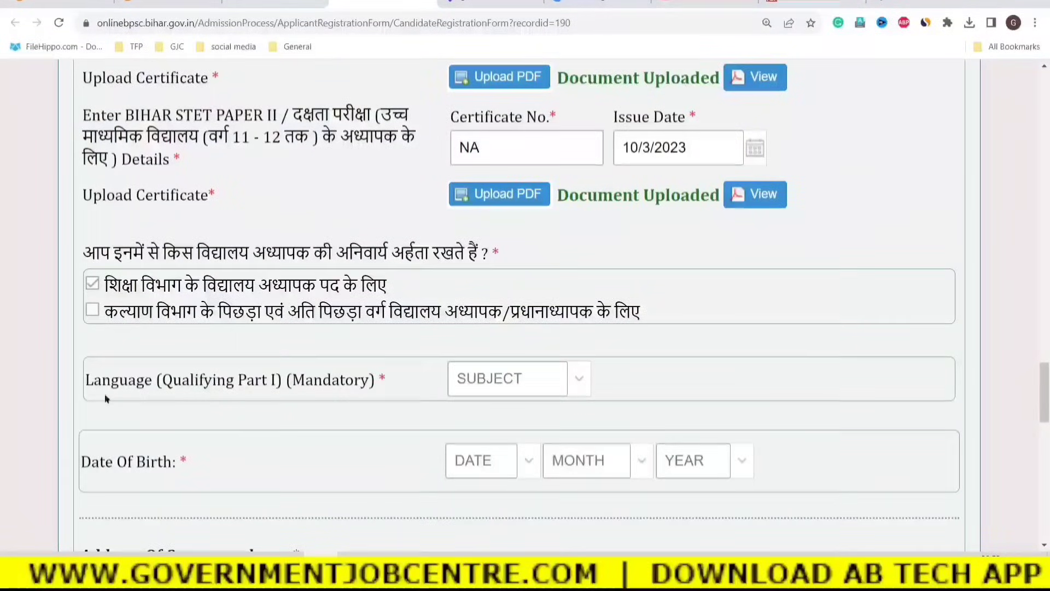
Choose हिन्दी in the Language (Qualifying Part I) dropdown.
{"action": "left_click_drag", "start_coordinate": [173, 380], "coordinate": [298, 378]}
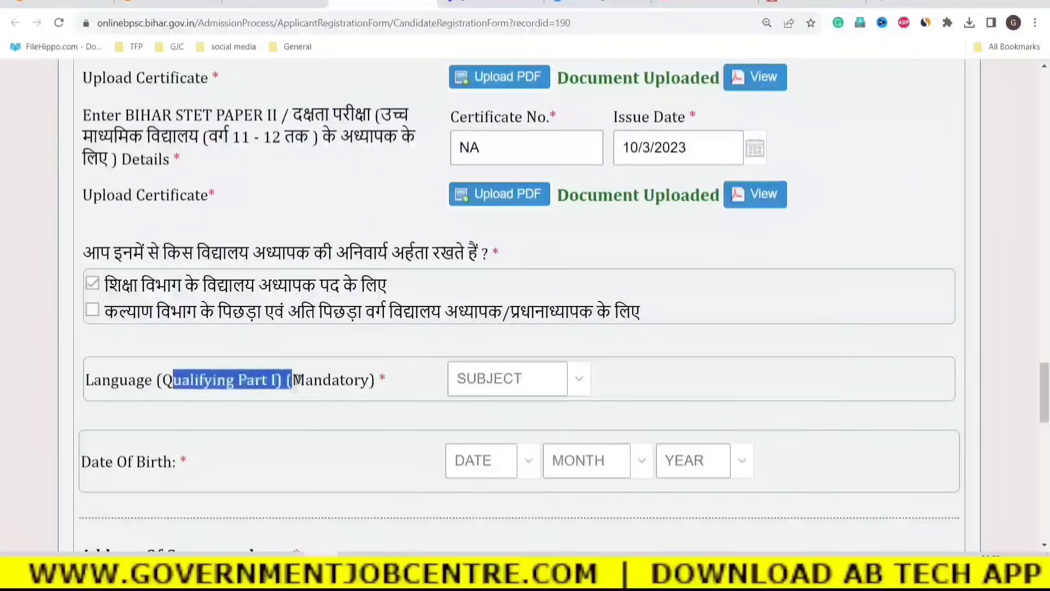
{"action": "left_click", "coordinate": [578, 379]}
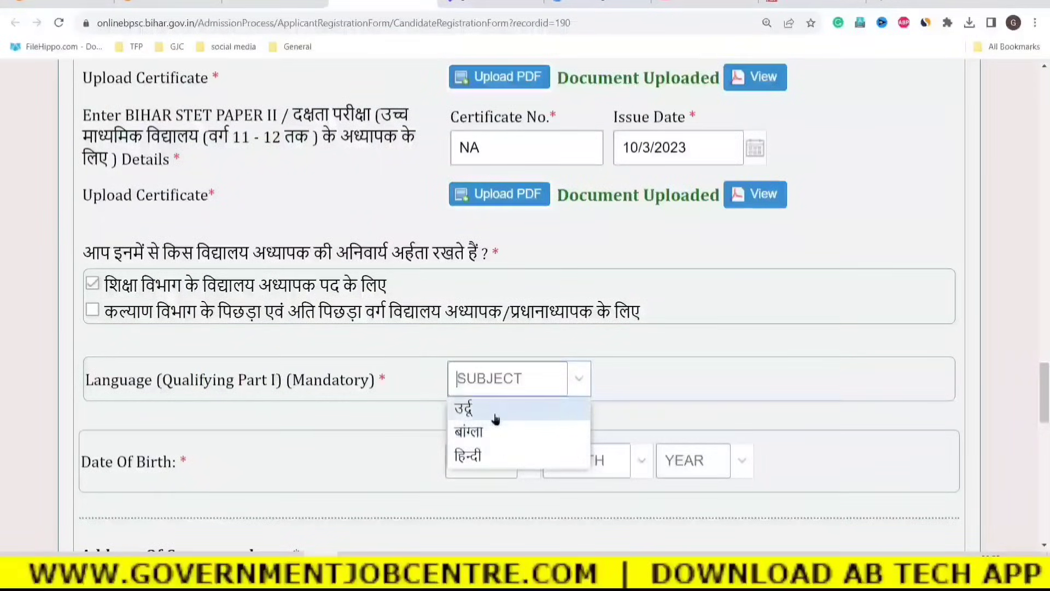
{"action": "left_click", "coordinate": [460, 459]}
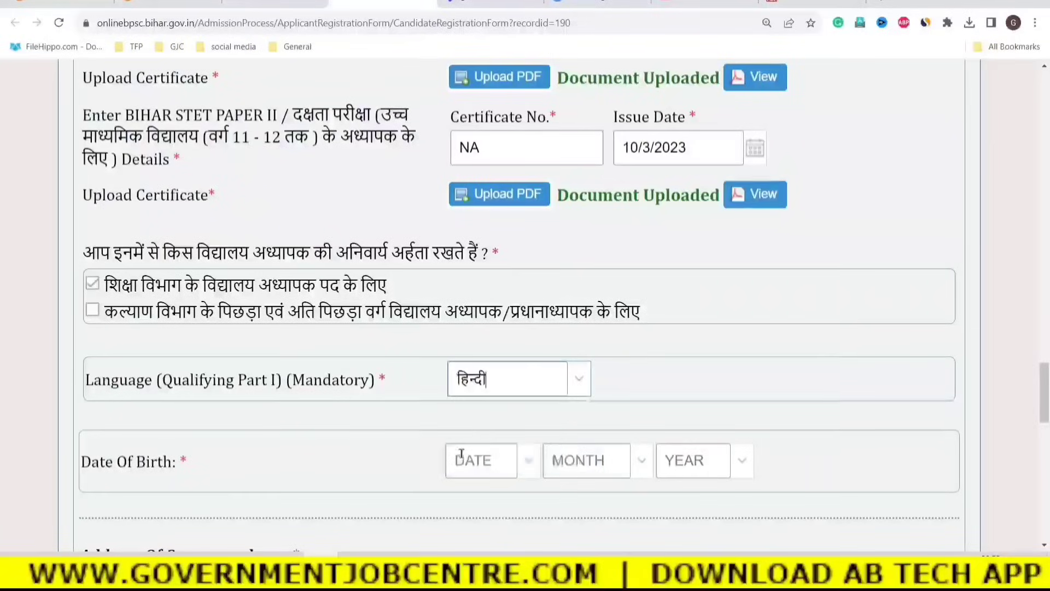
{"action": "left_click", "coordinate": [571, 379]}
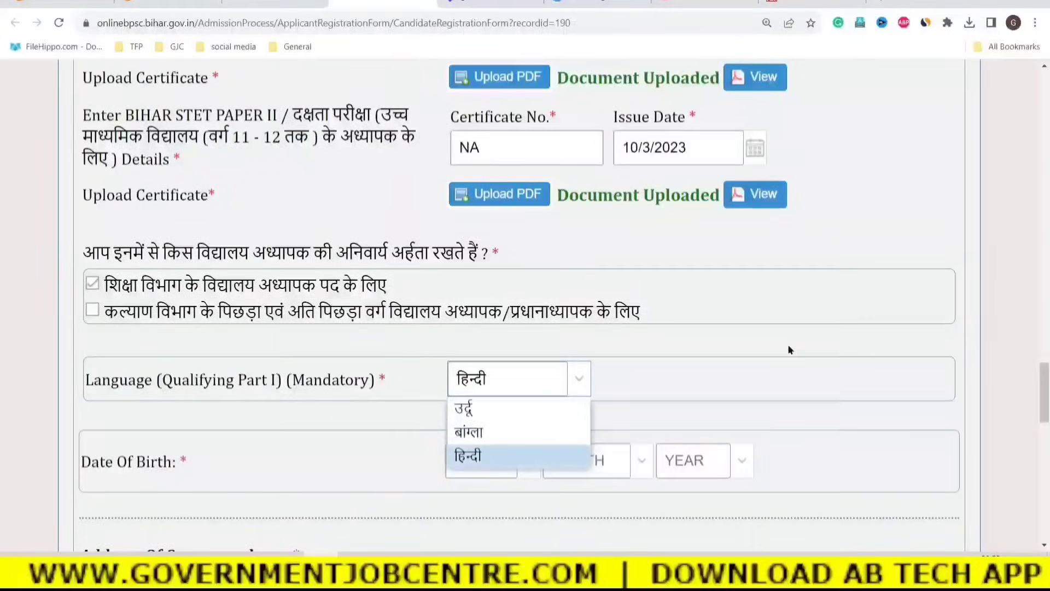
{"action": "left_click", "coordinate": [697, 368]}
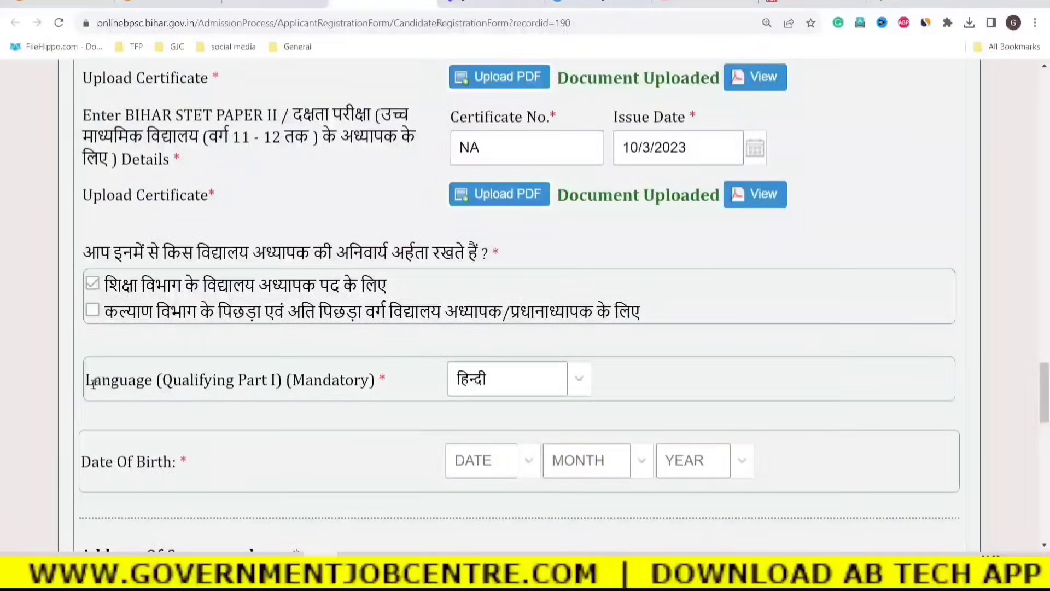
{"action": "left_click_drag", "start_coordinate": [87, 381], "coordinate": [378, 382]}
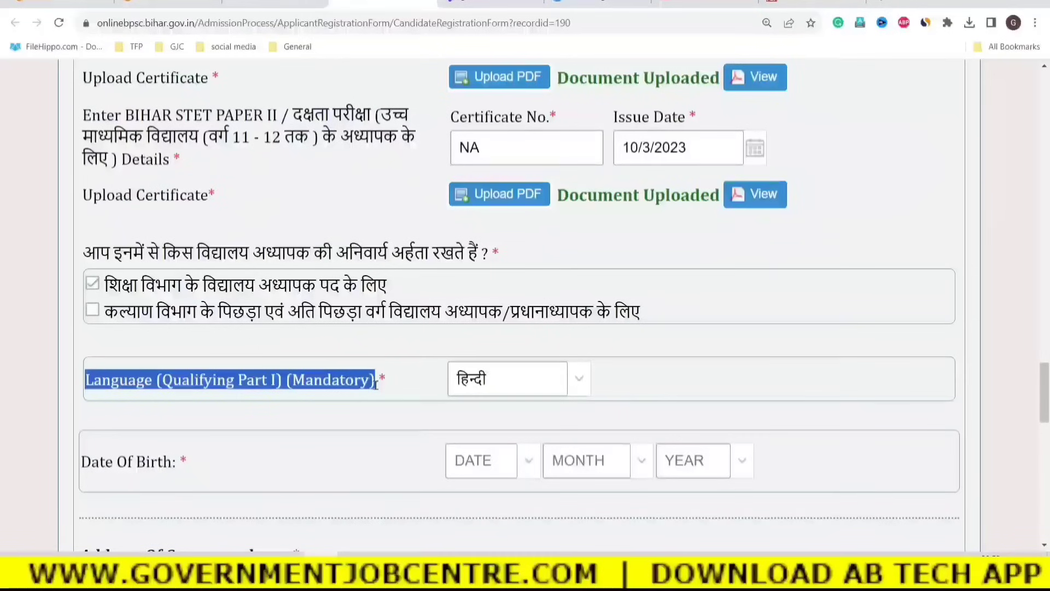
{"action": "left_click", "coordinate": [610, 424]}
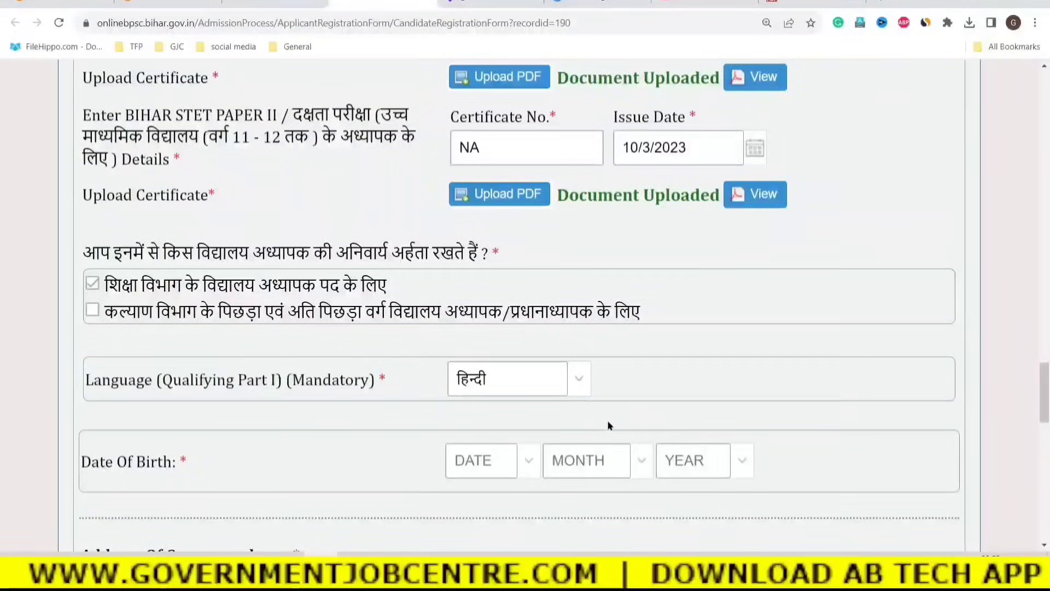
Pick the birth month and year in the Date Of Birth dropdowns.
{"action": "scroll", "coordinate": [462, 460], "scroll_direction": "down", "scroll_amount": 2}
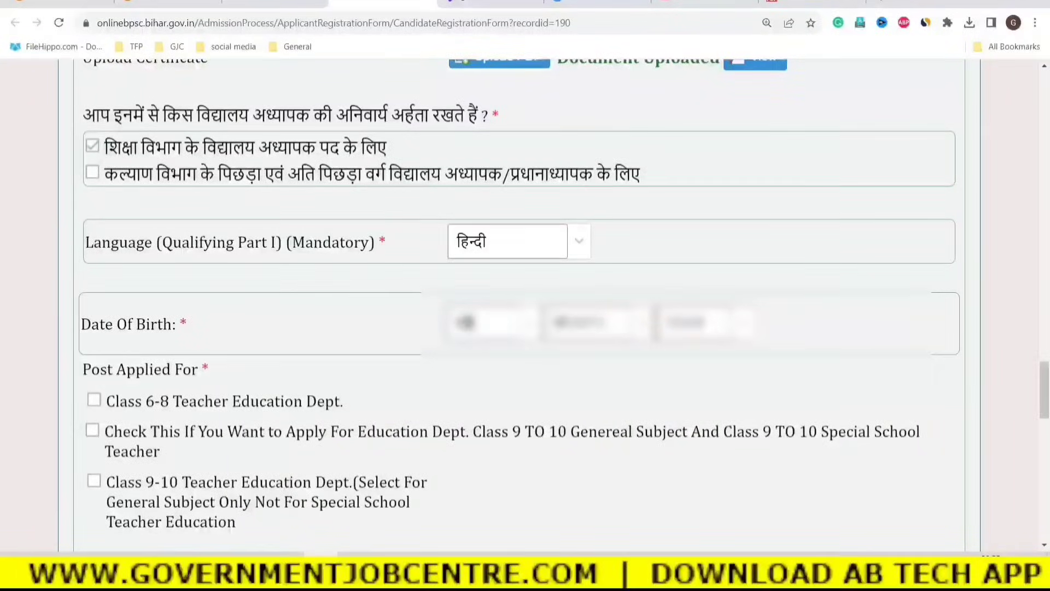
{"action": "left_click", "coordinate": [641, 327]}
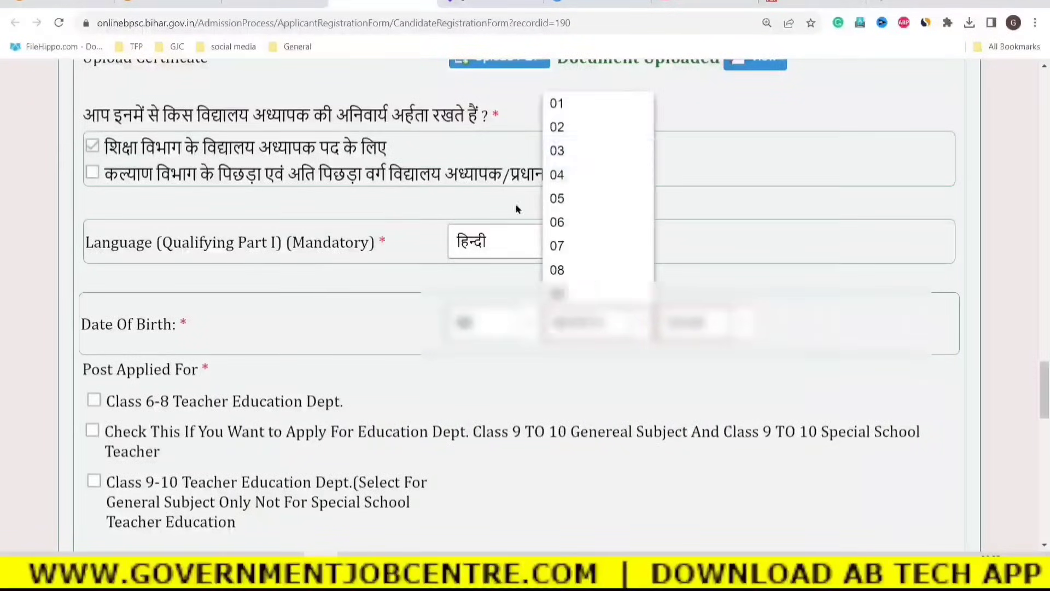
{"action": "left_click", "coordinate": [555, 151]}
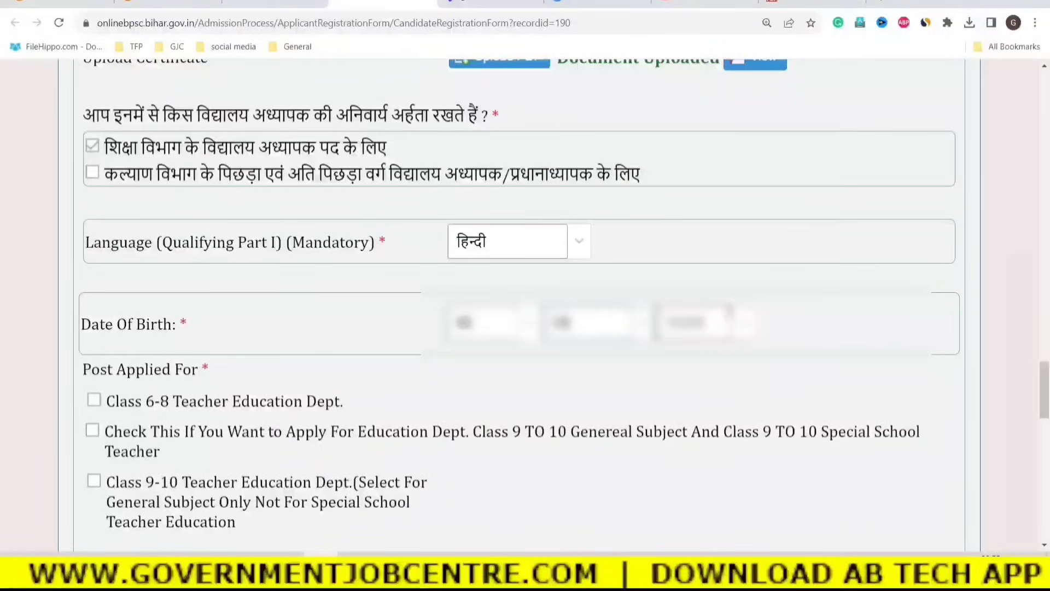
{"action": "left_click", "coordinate": [732, 324]}
{"action": "left_click", "coordinate": [684, 151]}
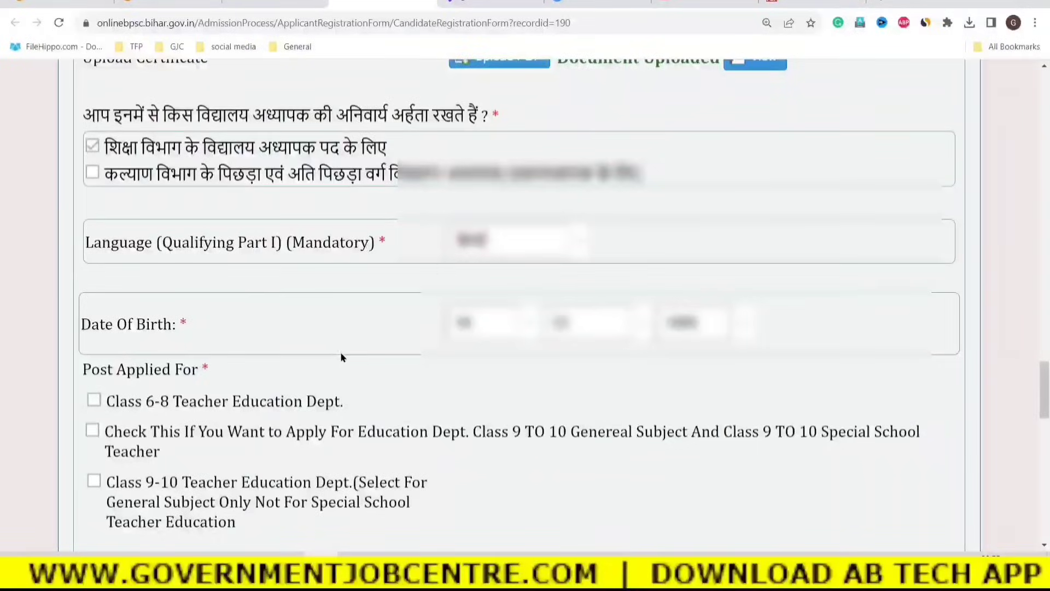
{"action": "scroll", "coordinate": [340, 352], "scroll_direction": "down", "scroll_amount": 2}
{"action": "left_click_drag", "start_coordinate": [87, 233], "coordinate": [201, 233]}
Tick the Class 6-8 Teacher Education Dept. post and accept its eligibility notice with OK.
{"action": "left_click", "coordinate": [209, 241]}
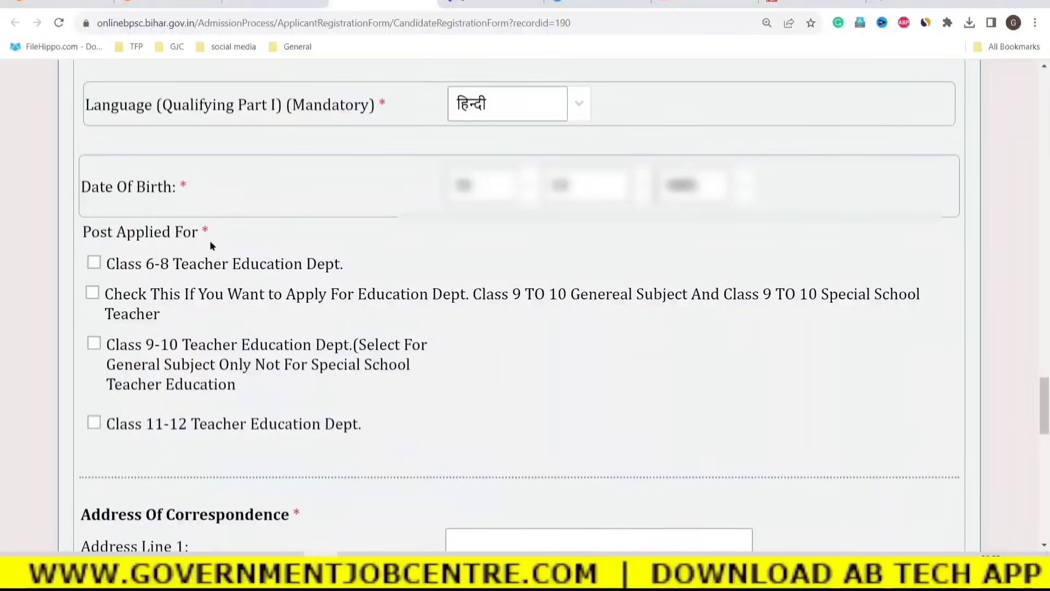
{"action": "left_click_drag", "start_coordinate": [113, 265], "coordinate": [309, 264]}
{"action": "left_click", "coordinate": [171, 264]}
{"action": "left_click", "coordinate": [94, 262]}
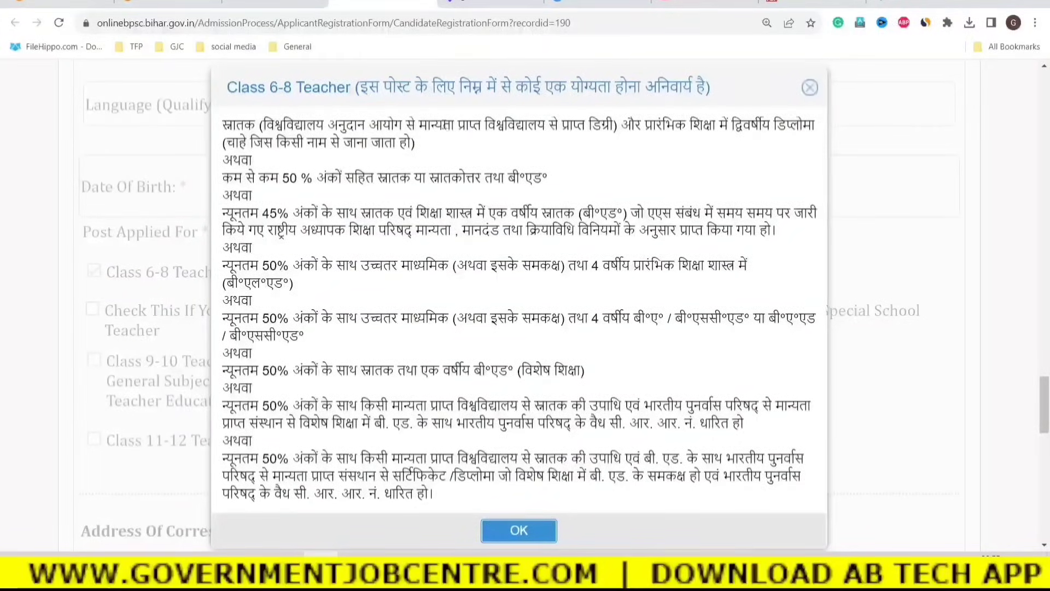
{"action": "scroll", "coordinate": [484, 234], "scroll_direction": "down", "scroll_amount": 3}
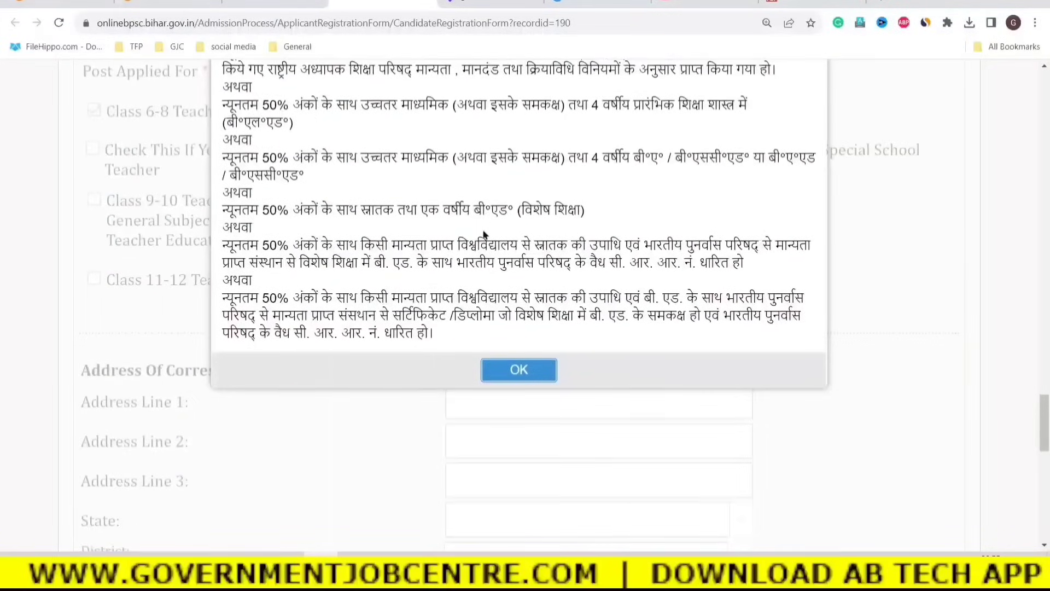
{"action": "scroll", "coordinate": [486, 234], "scroll_direction": "up", "scroll_amount": 3}
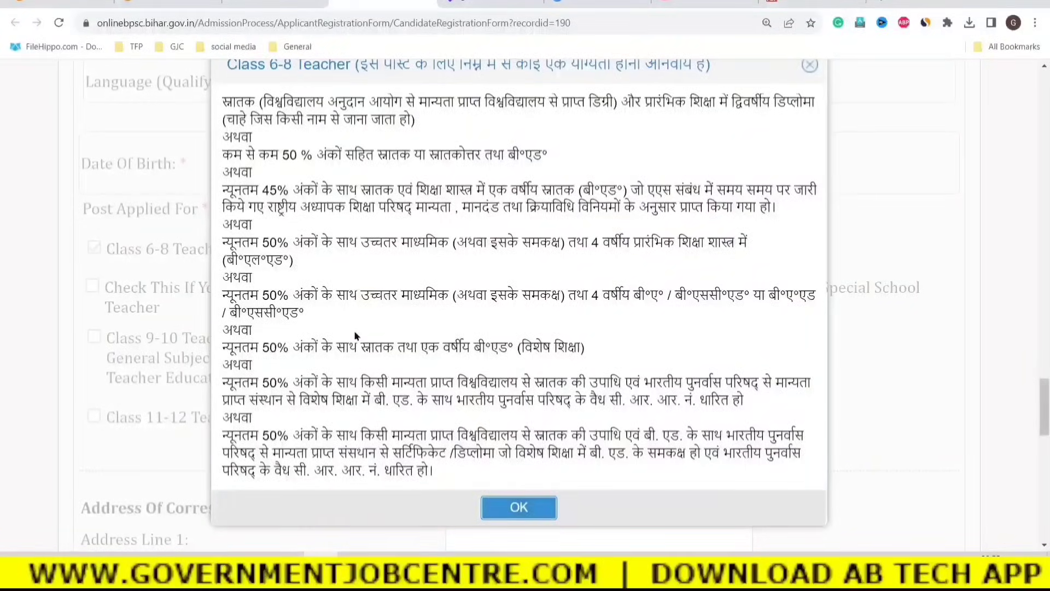
{"action": "left_click", "coordinate": [517, 508]}
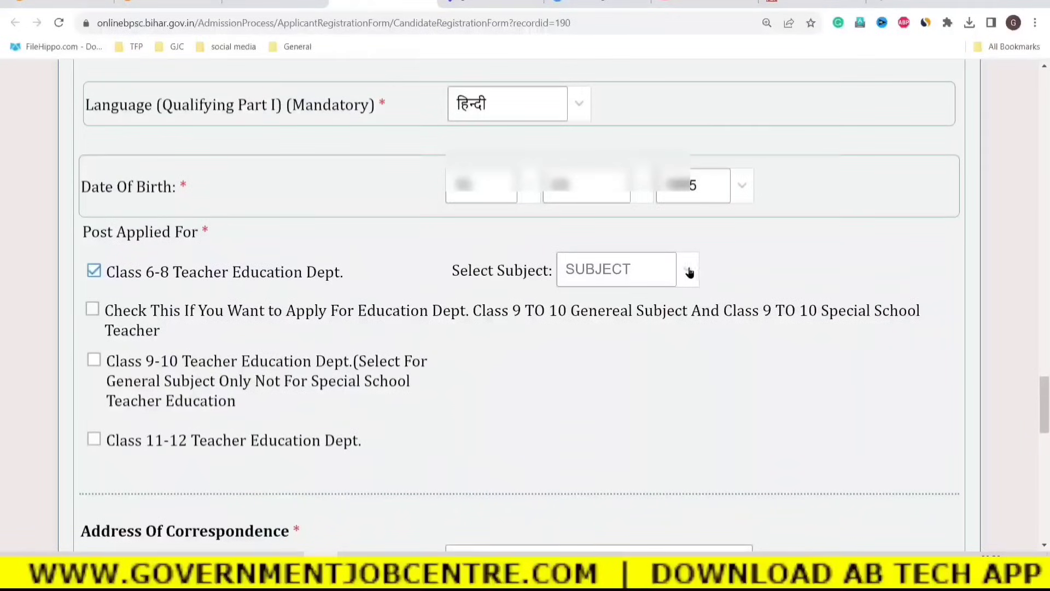
Choose गणित एवं विज्ञान as the Class 6-8 subject in the Select Subject list.
{"action": "left_click", "coordinate": [690, 272]}
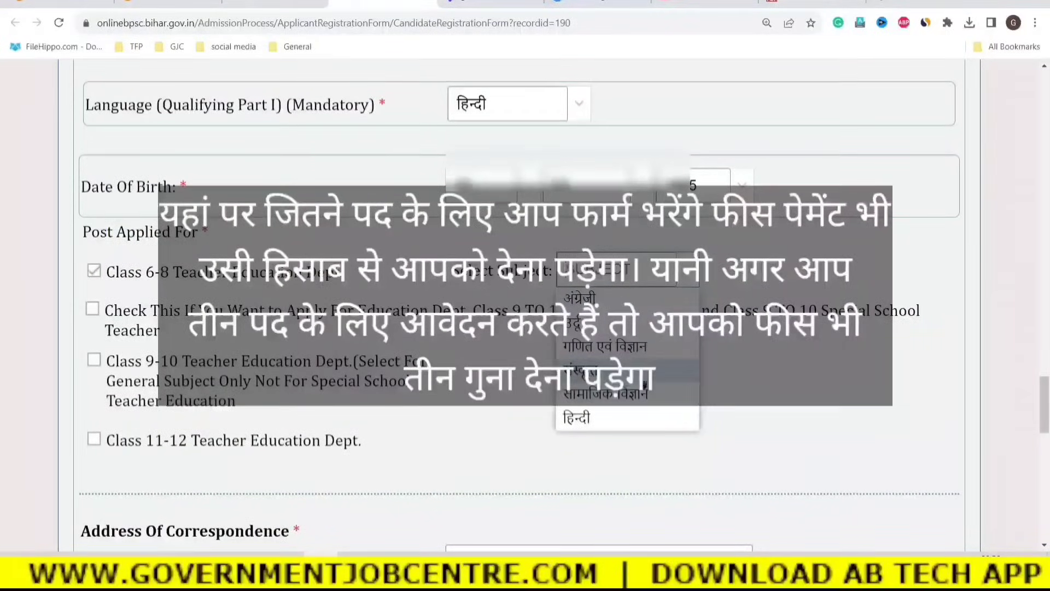
{"action": "left_click", "coordinate": [596, 350]}
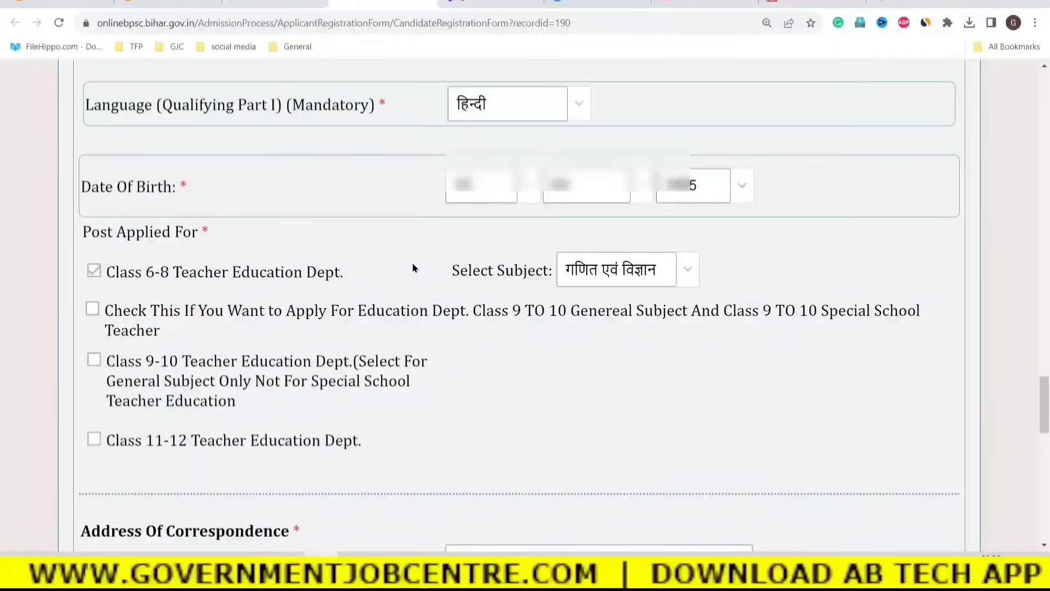
{"action": "left_click", "coordinate": [688, 273]}
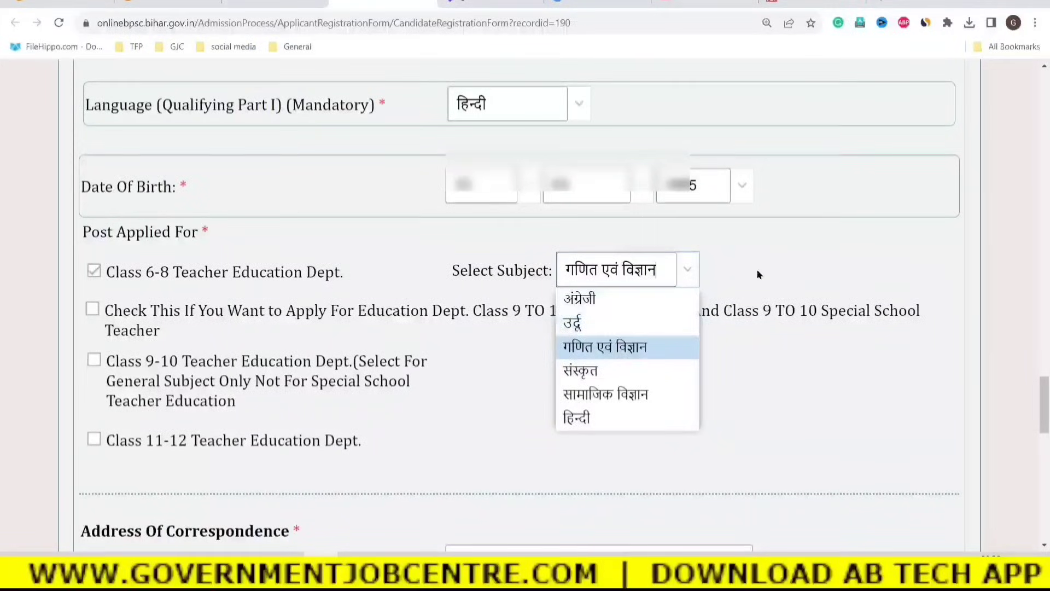
{"action": "left_click", "coordinate": [774, 268]}
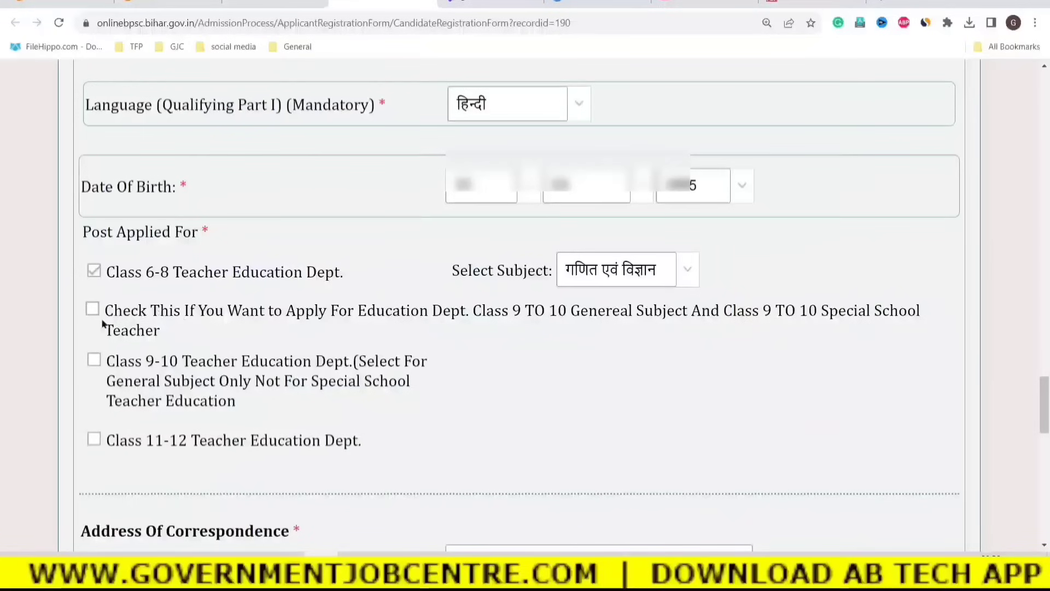
{"action": "left_click_drag", "start_coordinate": [157, 311], "coordinate": [429, 320]}
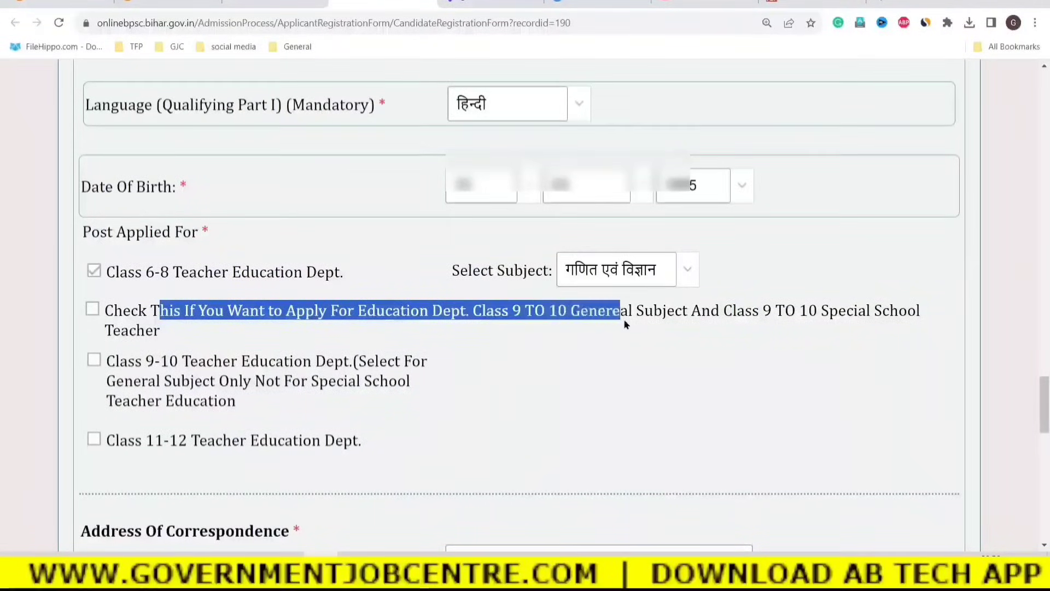
{"action": "mouse_move", "coordinate": [675, 323]}
{"action": "left_mouse_down"}
{"action": "mouse_move", "coordinate": [821, 315]}
{"action": "mouse_move", "coordinate": [663, 313]}
{"action": "mouse_move", "coordinate": [657, 324]}
{"action": "left_mouse_up"}
{"action": "left_click", "coordinate": [656, 324]}
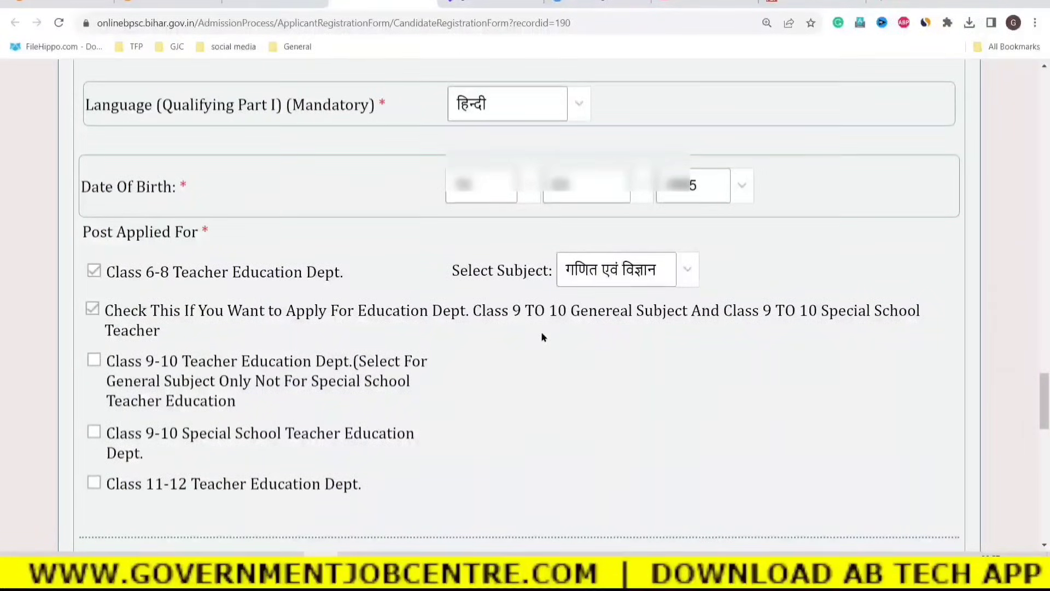
{"action": "left_click", "coordinate": [568, 316]}
{"action": "left_click_drag", "start_coordinate": [588, 316], "coordinate": [685, 318]}
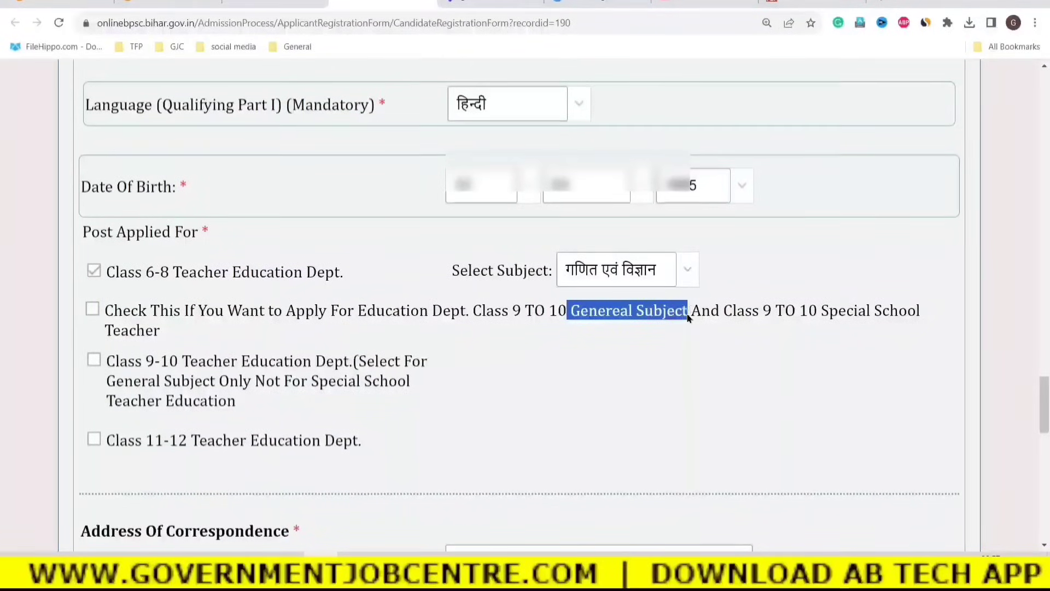
{"action": "left_click_drag", "start_coordinate": [821, 313], "coordinate": [935, 319]}
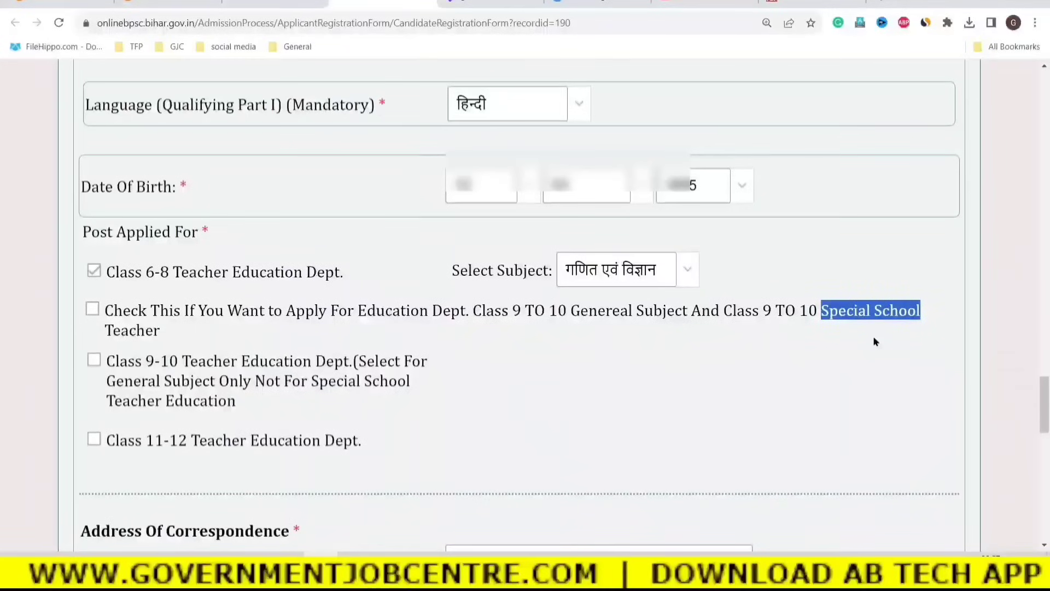
{"action": "left_click", "coordinate": [582, 368]}
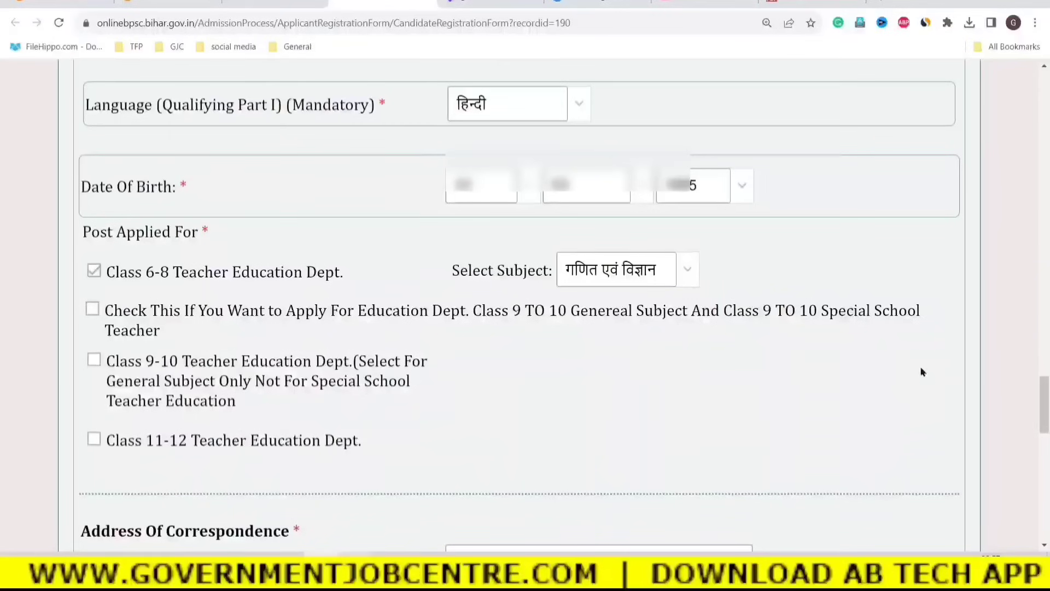
{"action": "left_click_drag", "start_coordinate": [829, 315], "coordinate": [513, 336]}
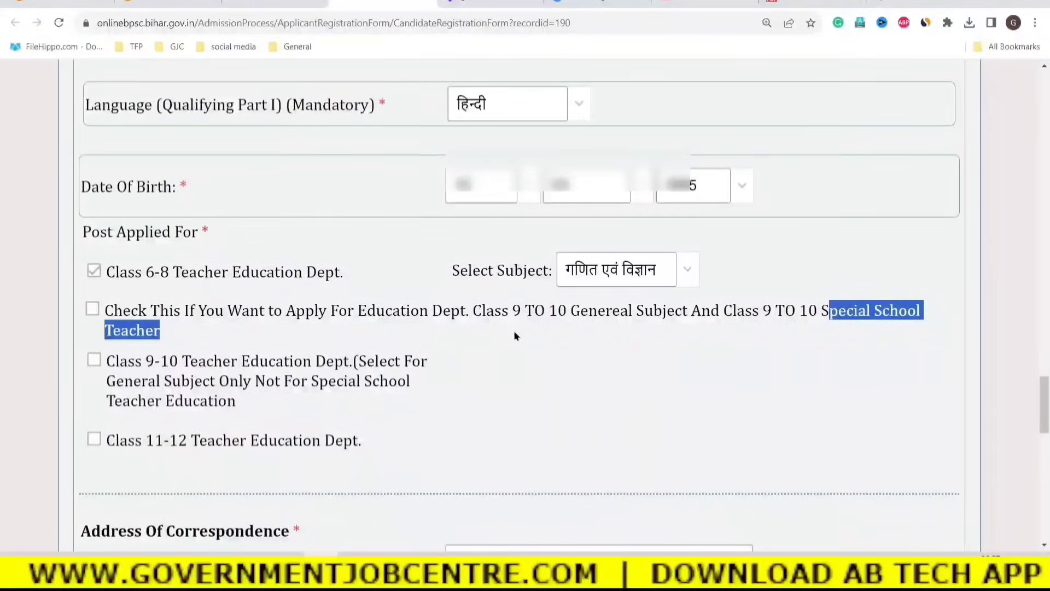
{"action": "left_click", "coordinate": [574, 366]}
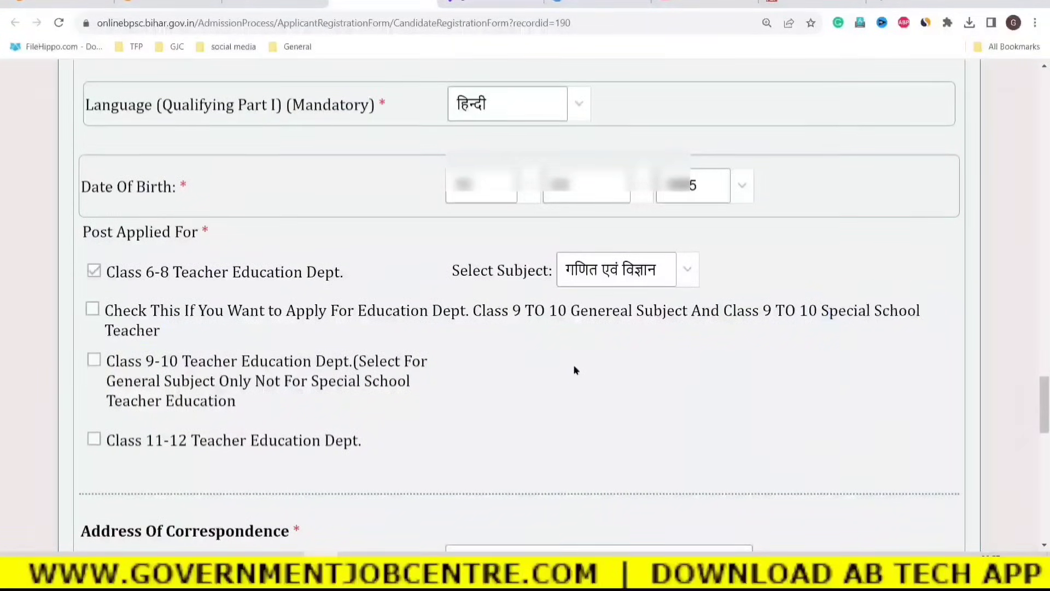
{"action": "left_click_drag", "start_coordinate": [566, 312], "coordinate": [683, 320]}
{"action": "left_click", "coordinate": [648, 350]}
Tick the Class 9-10 Teacher Education Dept. post and dismiss its eligibility notice.
{"action": "left_click", "coordinate": [92, 363]}
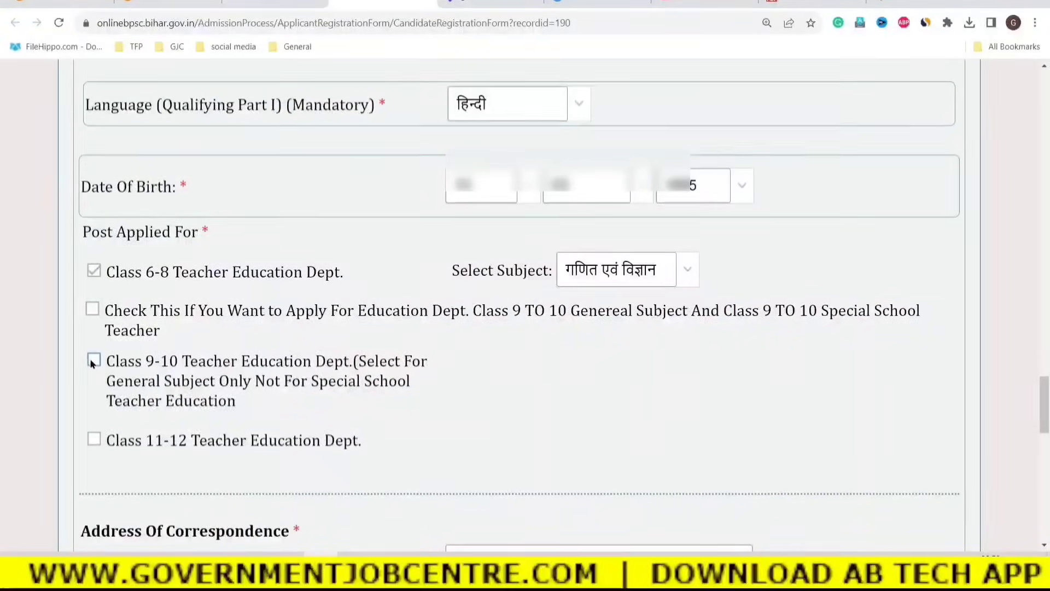
{"action": "left_click", "coordinate": [496, 455]}
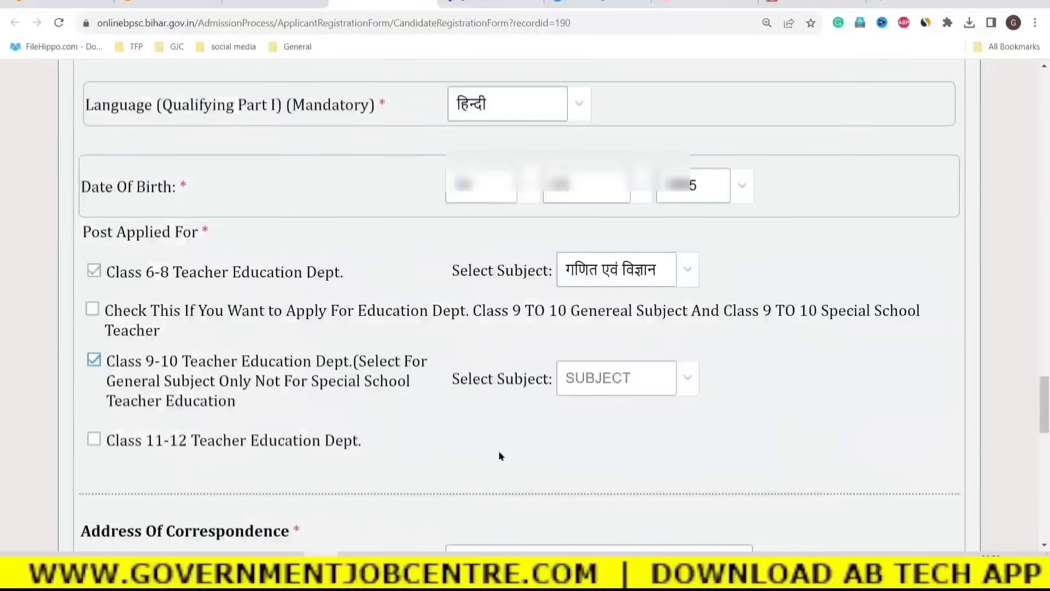
{"action": "left_click_drag", "start_coordinate": [127, 363], "coordinate": [253, 386]}
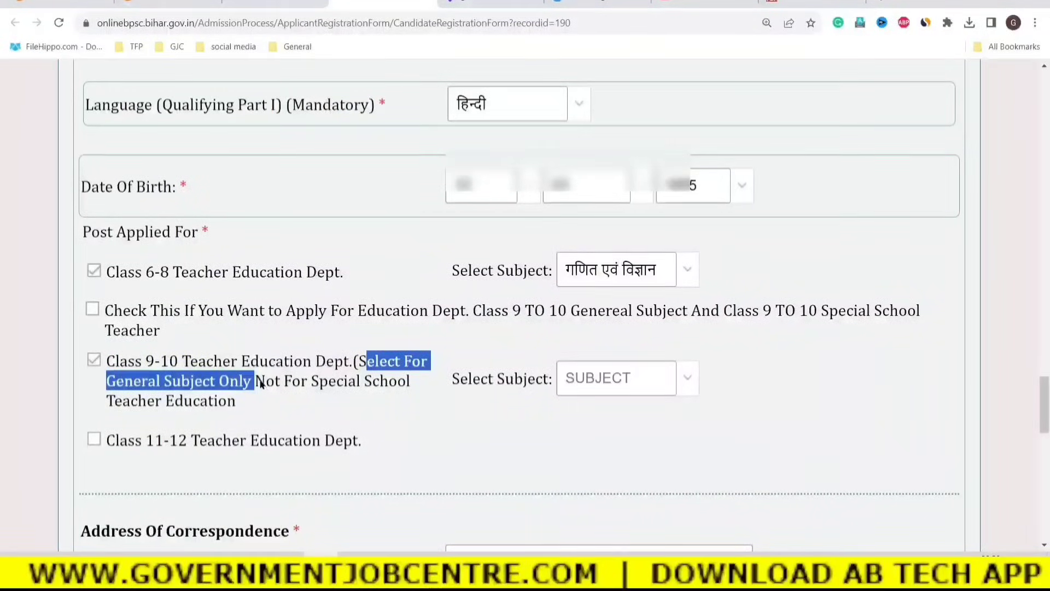
{"action": "left_click", "coordinate": [253, 382]}
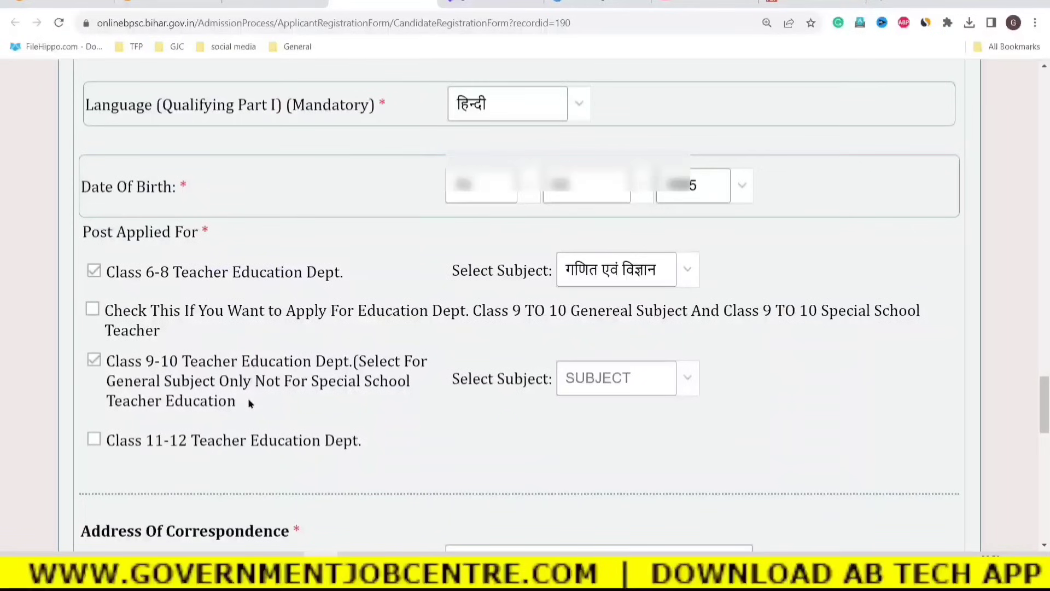
{"action": "left_click_drag", "start_coordinate": [249, 401], "coordinate": [108, 366]}
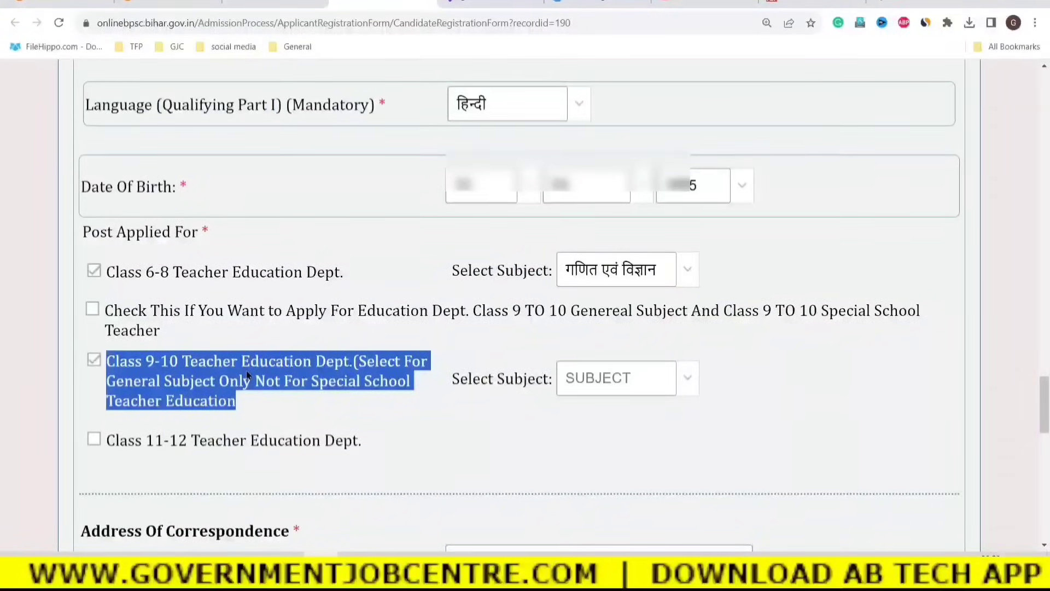
{"action": "left_click", "coordinate": [328, 418]}
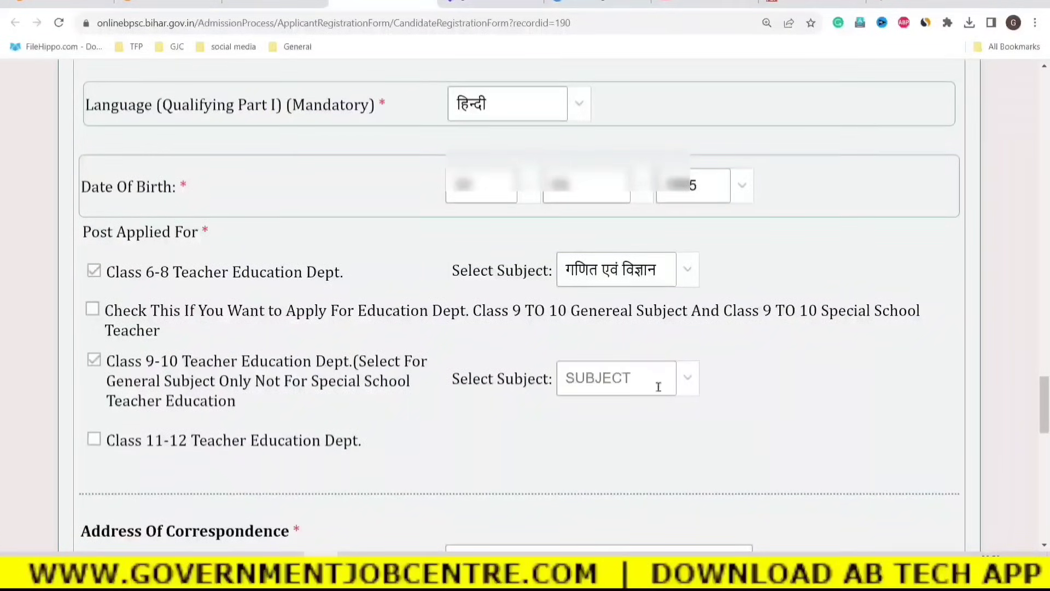
Choose विज्ञान as the Class 9-10 subject.
{"action": "left_click", "coordinate": [691, 377]}
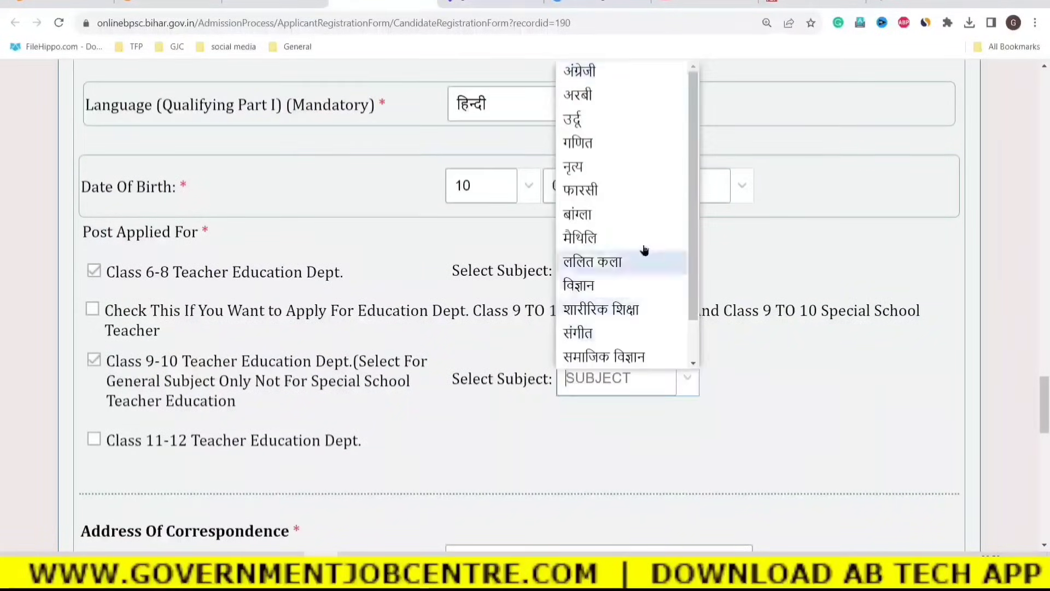
{"action": "scroll", "coordinate": [638, 248], "scroll_direction": "down", "scroll_amount": 4}
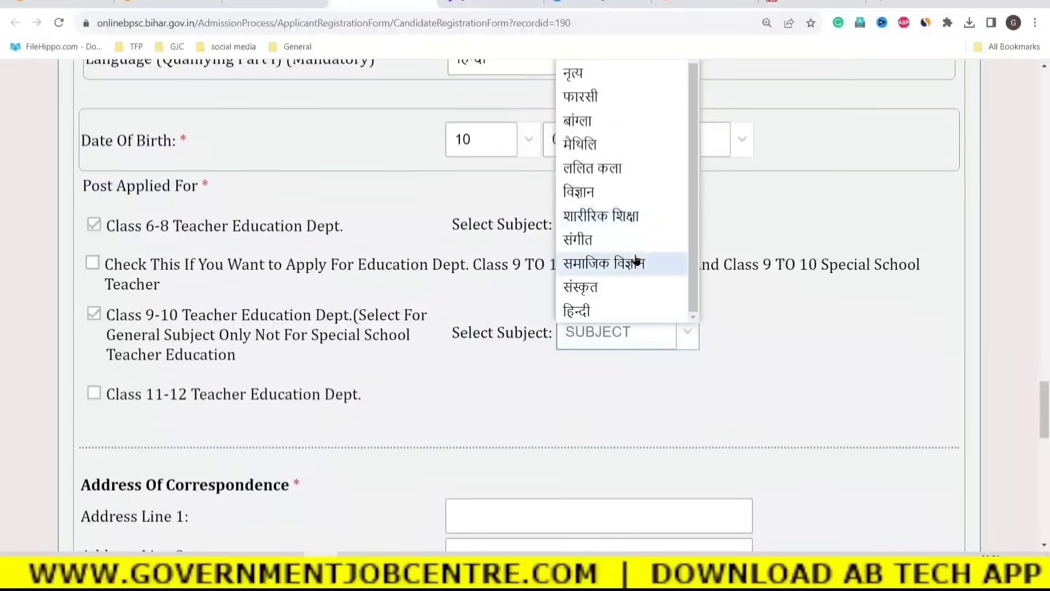
{"action": "left_click", "coordinate": [617, 191]}
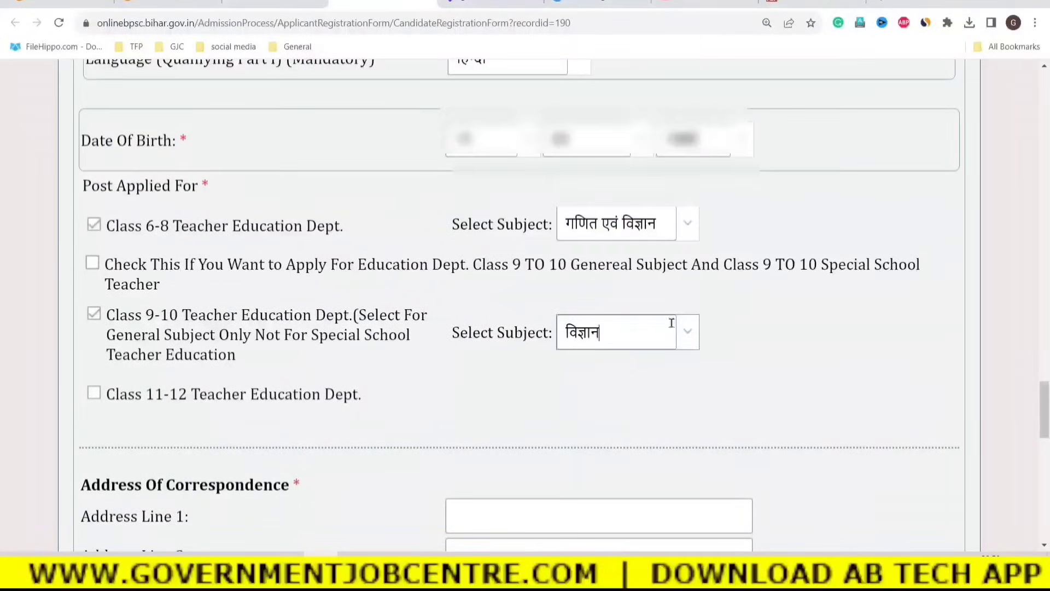
{"action": "scroll", "coordinate": [644, 374], "scroll_direction": "up", "scroll_amount": 1}
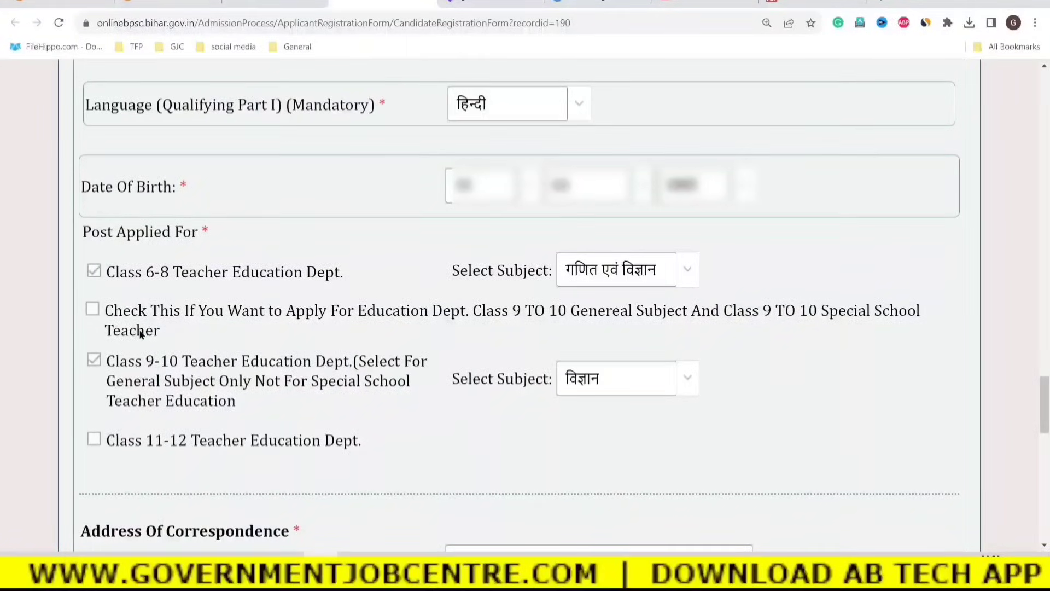
{"action": "scroll", "coordinate": [159, 331], "scroll_direction": "down", "scroll_amount": 1}
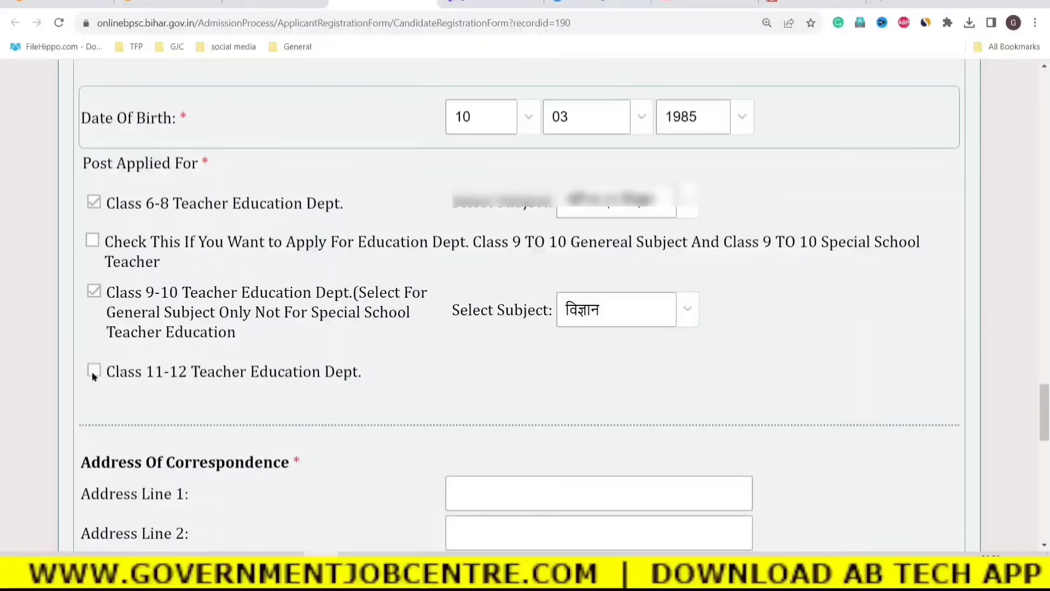
Tick the Class 11-12 teacher post and dismiss its eligibility notice.
{"action": "left_click", "coordinate": [94, 372]}
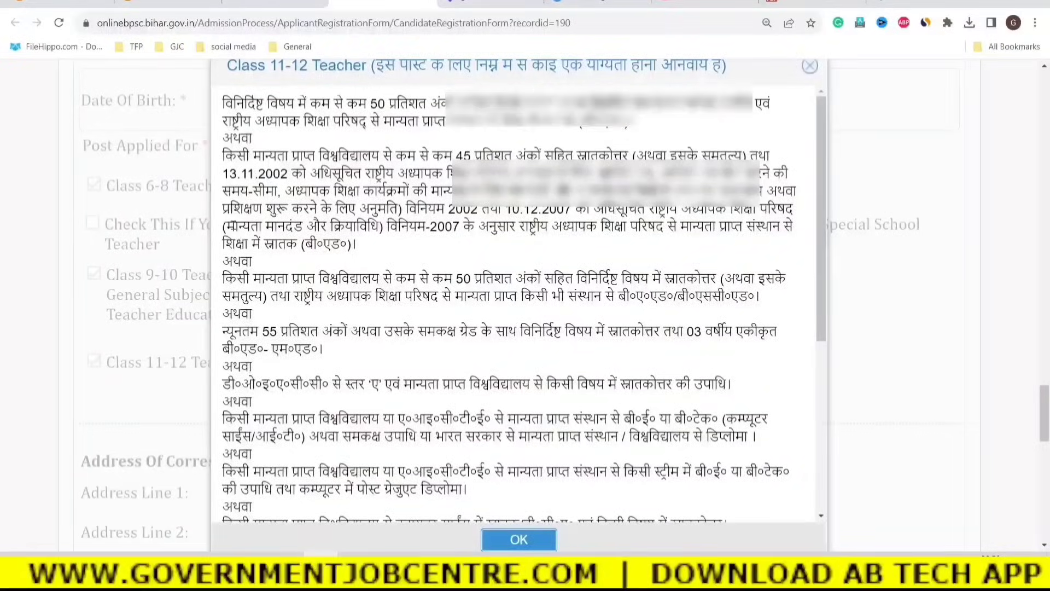
{"action": "scroll", "coordinate": [502, 506], "scroll_direction": "down", "scroll_amount": 3}
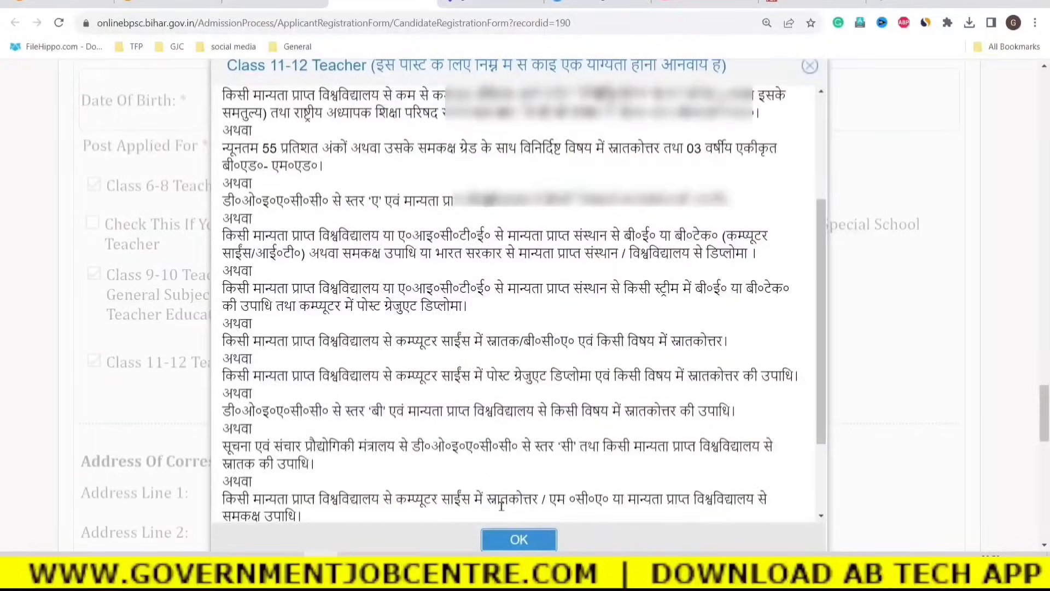
{"action": "left_click", "coordinate": [518, 539]}
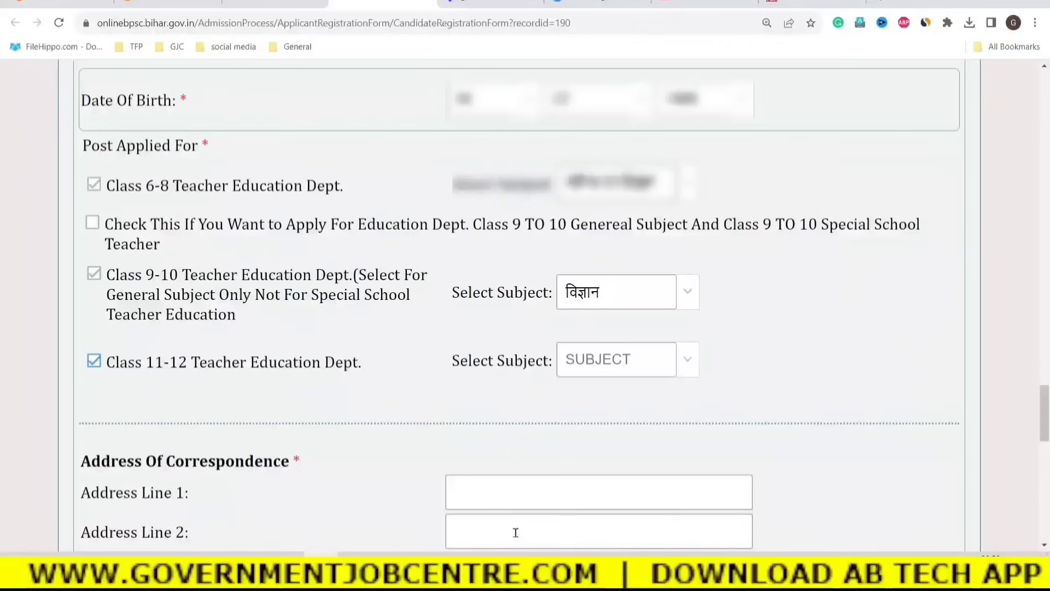
Choose भौतिकी शास्त्र as the Class 11-12 subject, then switch to YouTube Studio.
{"action": "left_click", "coordinate": [691, 365]}
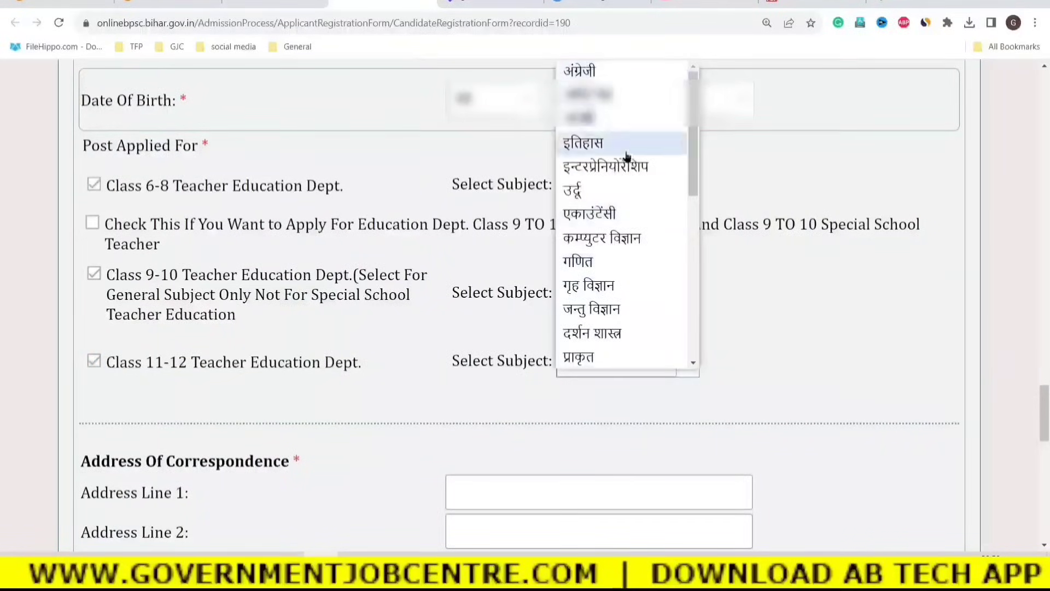
{"action": "scroll", "coordinate": [615, 219], "scroll_direction": "down", "scroll_amount": 1}
{"action": "scroll", "coordinate": [620, 279], "scroll_direction": "down", "scroll_amount": 2}
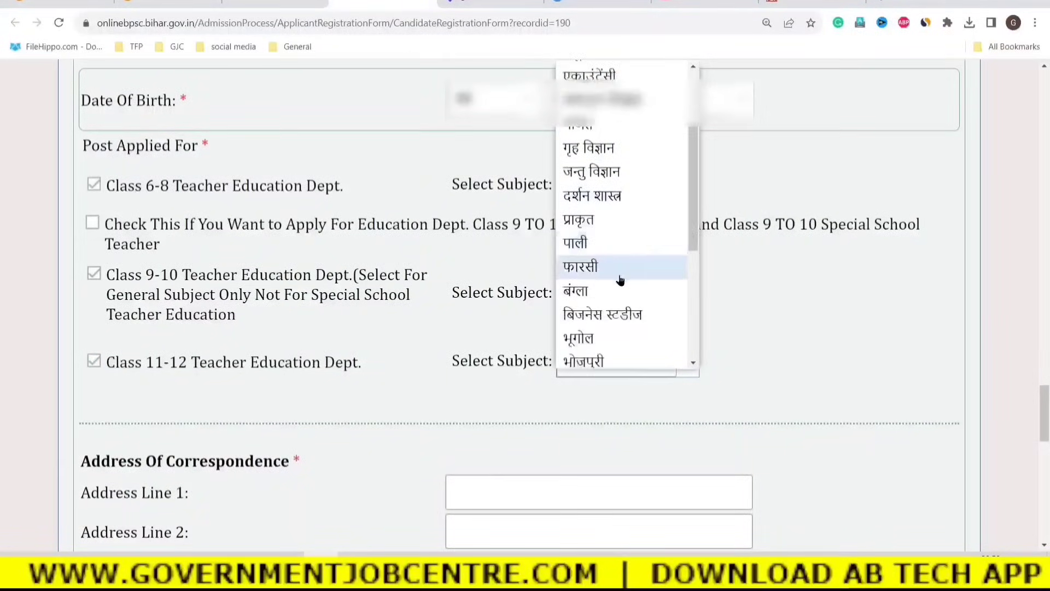
{"action": "scroll", "coordinate": [615, 293], "scroll_direction": "down", "scroll_amount": 1}
{"action": "left_click", "coordinate": [608, 269]}
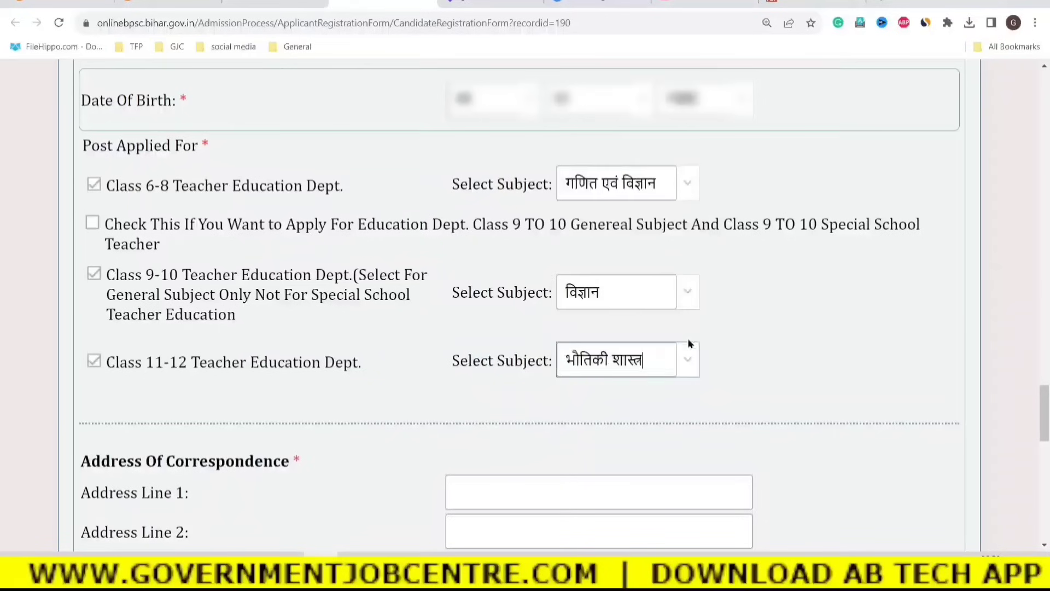
{"action": "scroll", "coordinate": [721, 352], "scroll_direction": "up", "scroll_amount": 1}
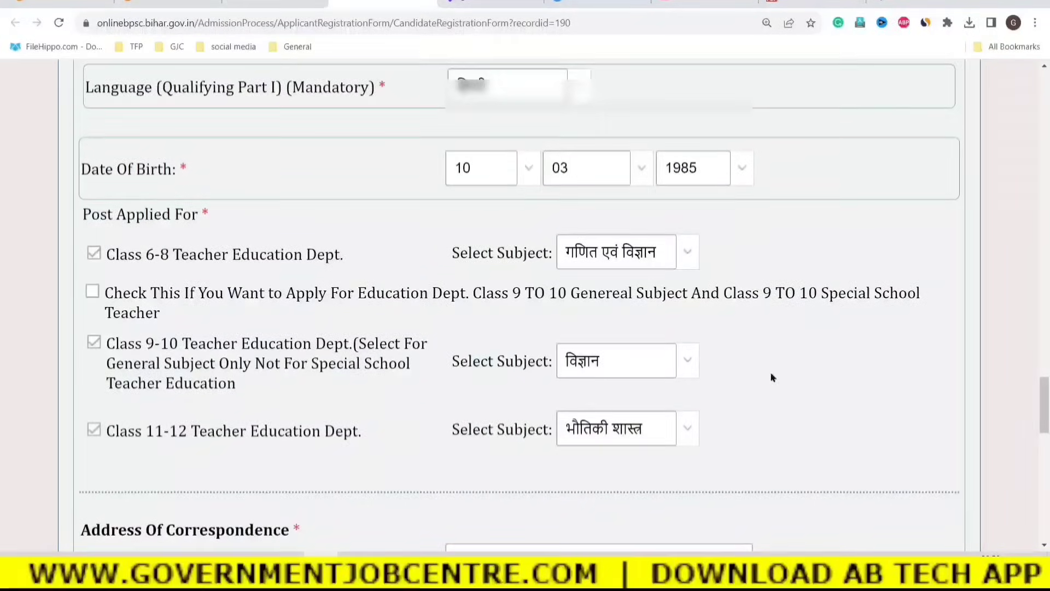
{"action": "left_click", "coordinate": [706, 6]}
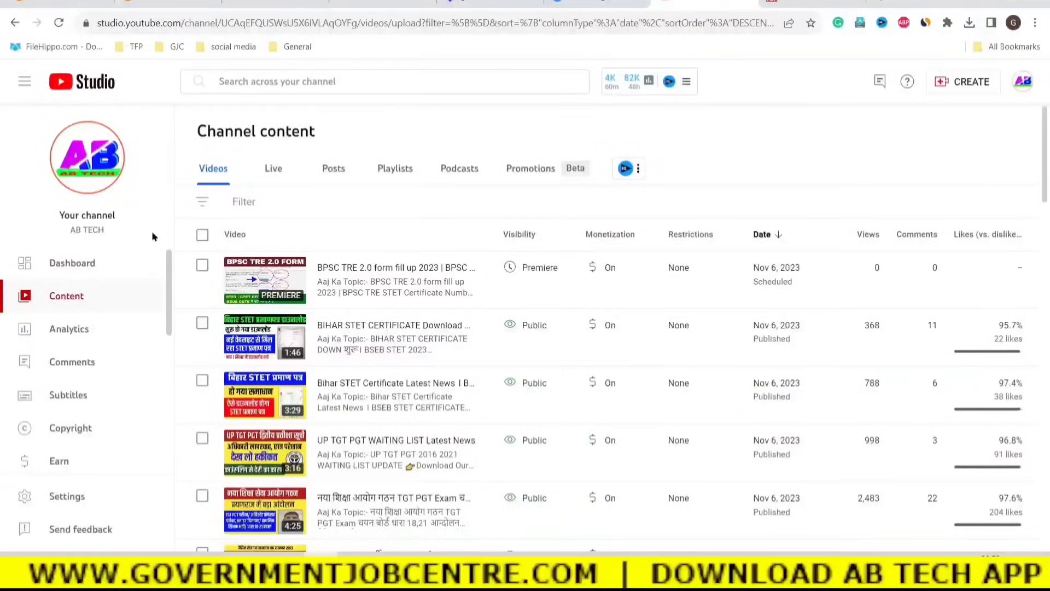
Scroll down through the YouTube Studio Channel content list.
{"action": "scroll", "coordinate": [508, 425], "scroll_direction": "down", "scroll_amount": 8}
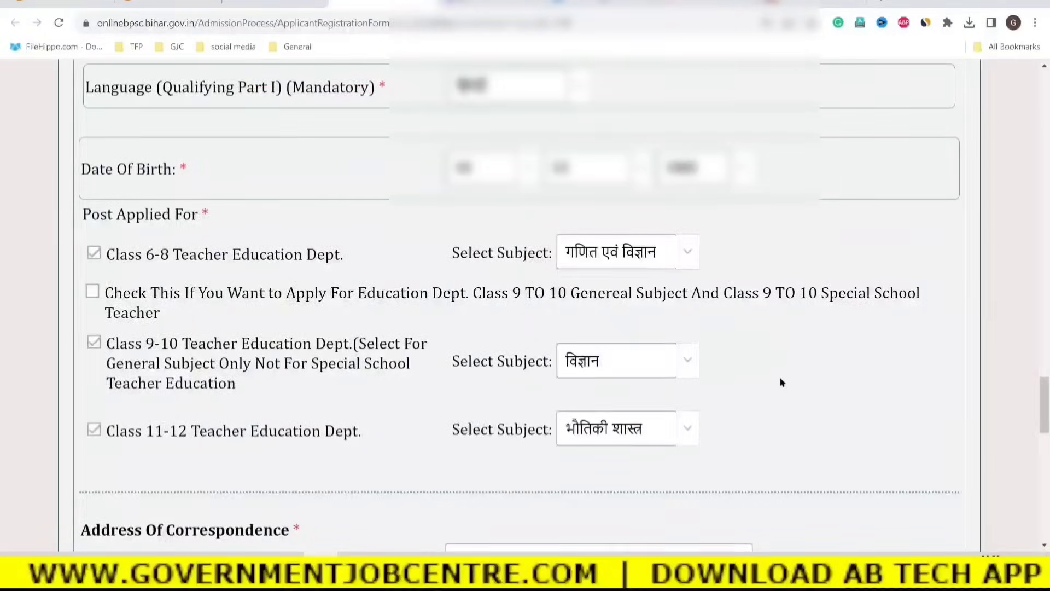
{"action": "scroll", "coordinate": [779, 382], "scroll_direction": "down", "scroll_amount": 6}
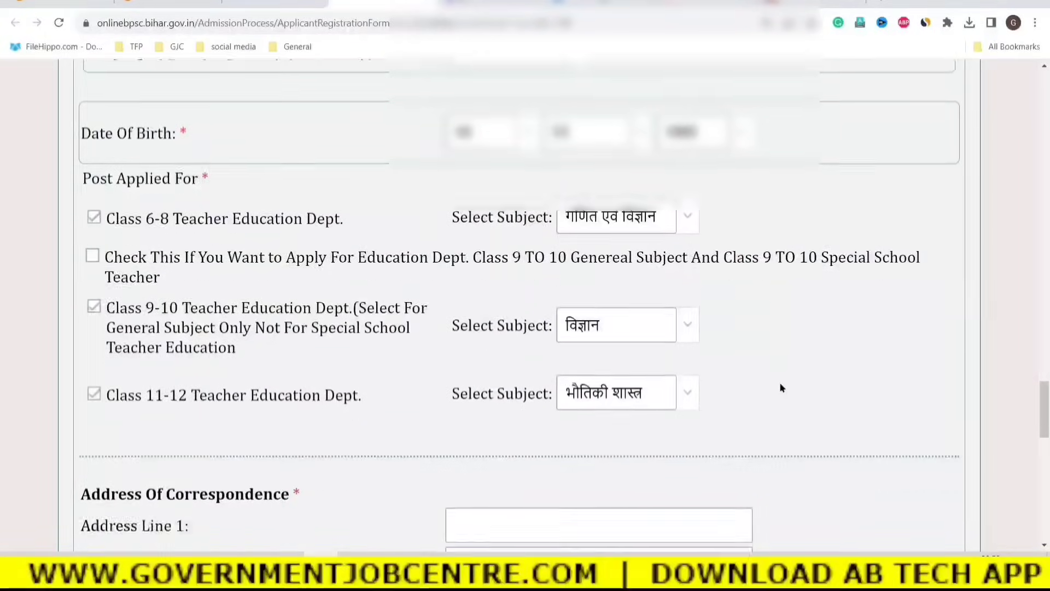
Enter the three correspondence address lines.
{"action": "left_click", "coordinate": [486, 240]}
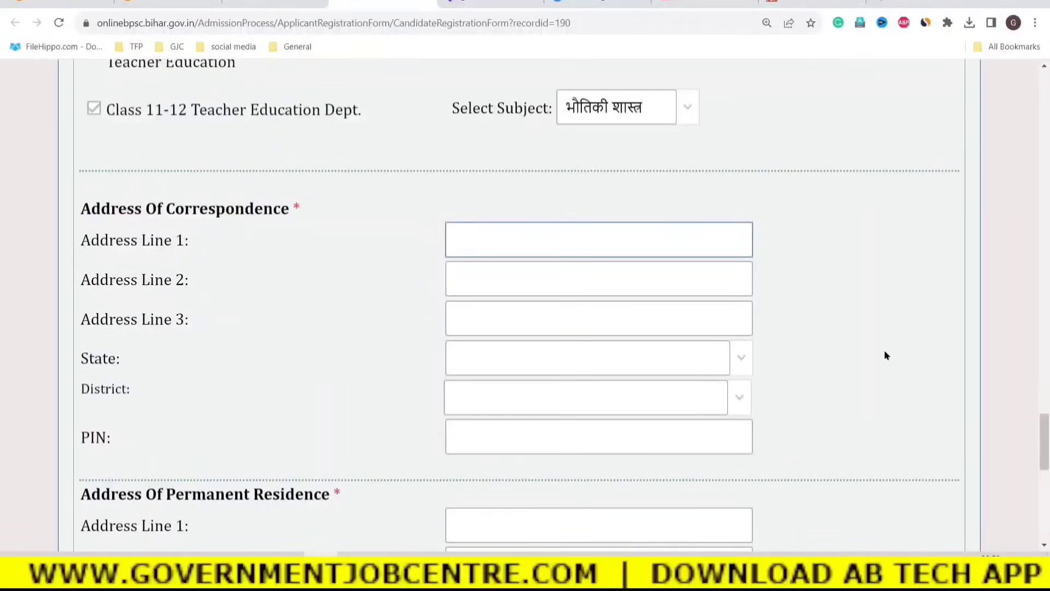
{"action": "type", "text": "H"}
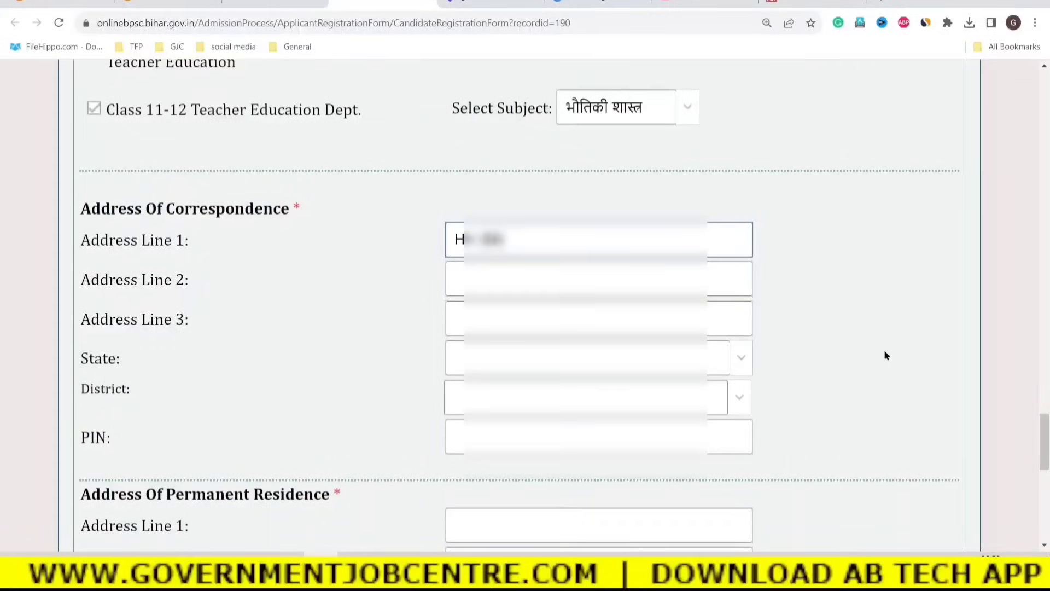
{"action": "left_click", "coordinate": [517, 283]}
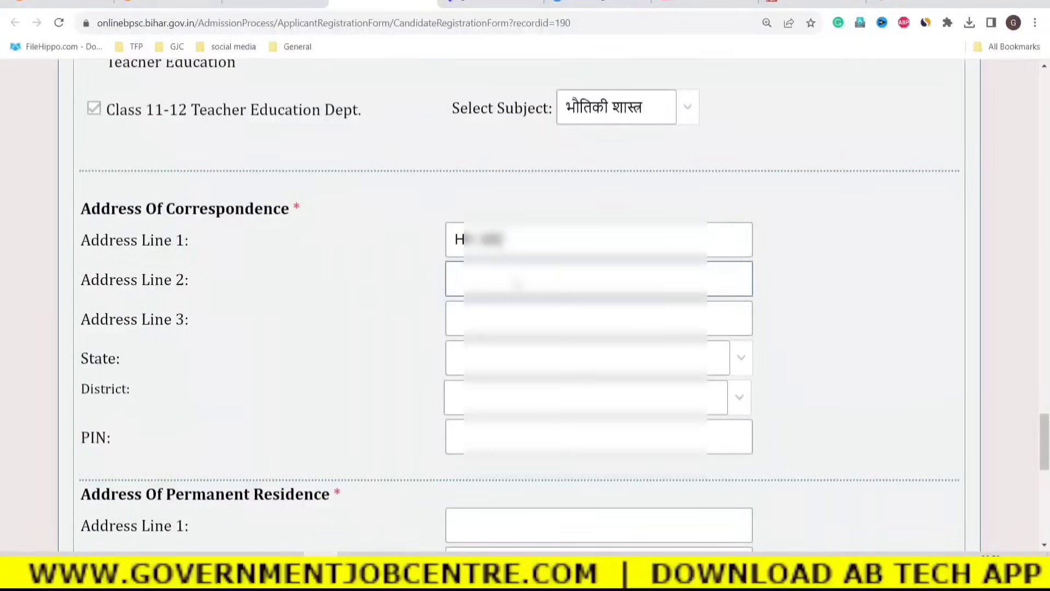
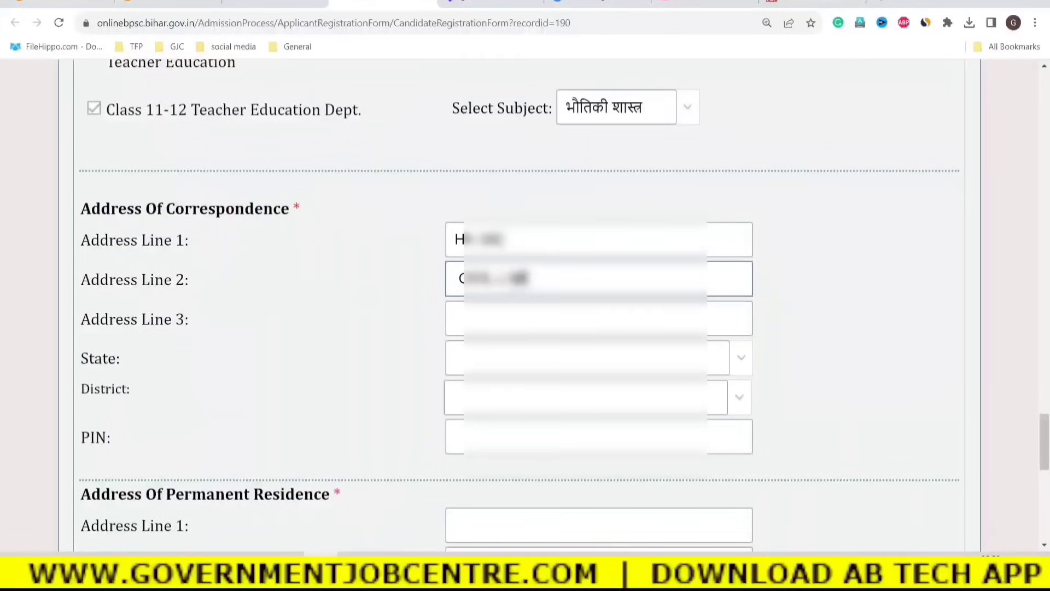
{"action": "left_click", "coordinate": [473, 318]}
{"action": "type", "text": "KANPUR"}
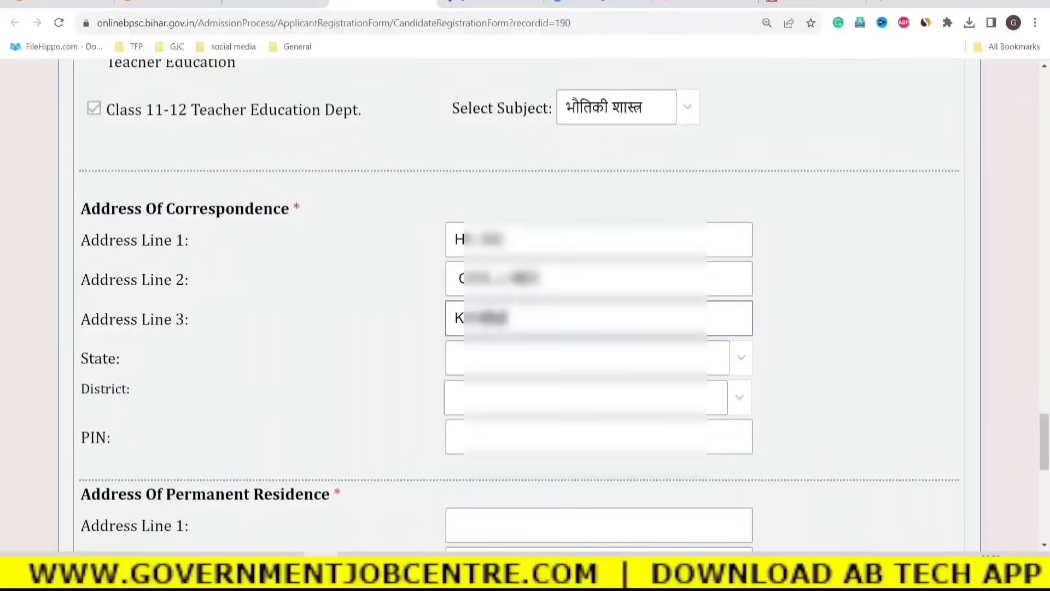
Pick the correspondence state from the 'U' suggestion and enter the PIN code.
{"action": "left_click", "coordinate": [512, 365]}
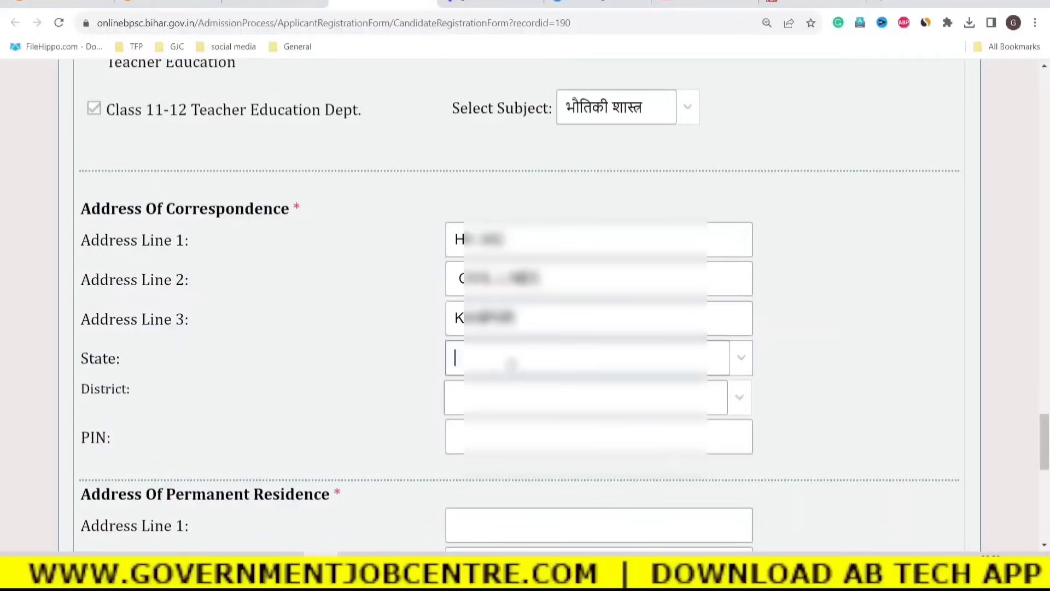
{"action": "type", "text": "U"}
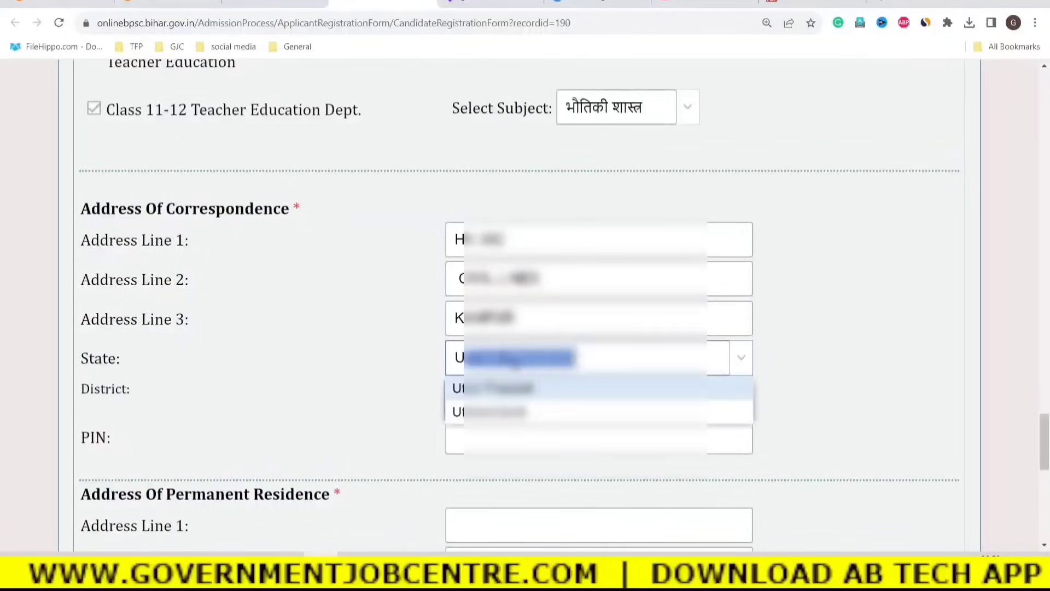
{"action": "left_click", "coordinate": [509, 393]}
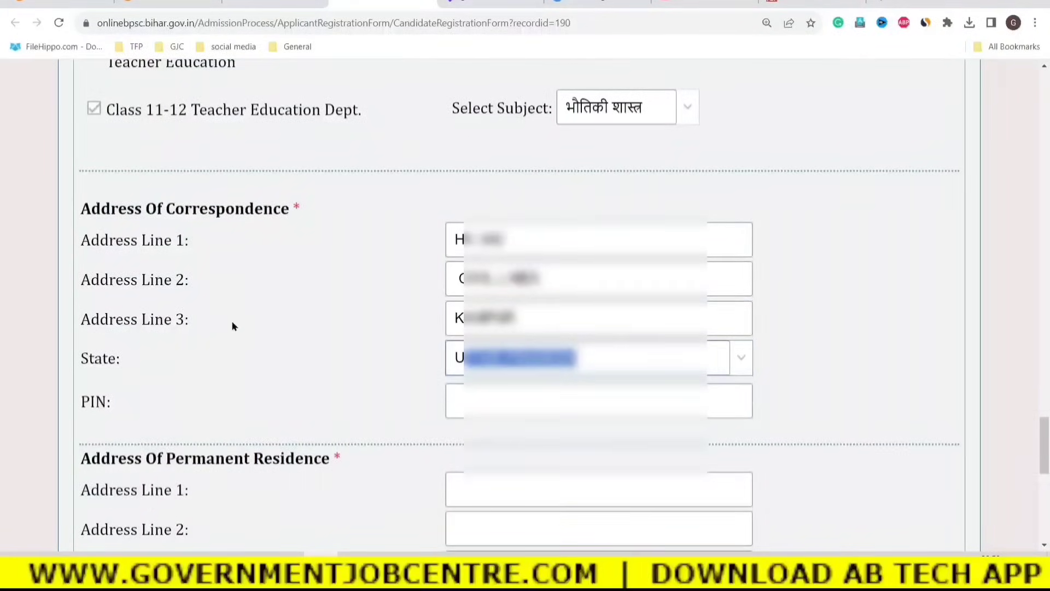
{"action": "key", "text": "Tab"}
{"action": "type", "text": "08001"}
{"action": "type", "text": "1"}
{"action": "type", "text": "2"}
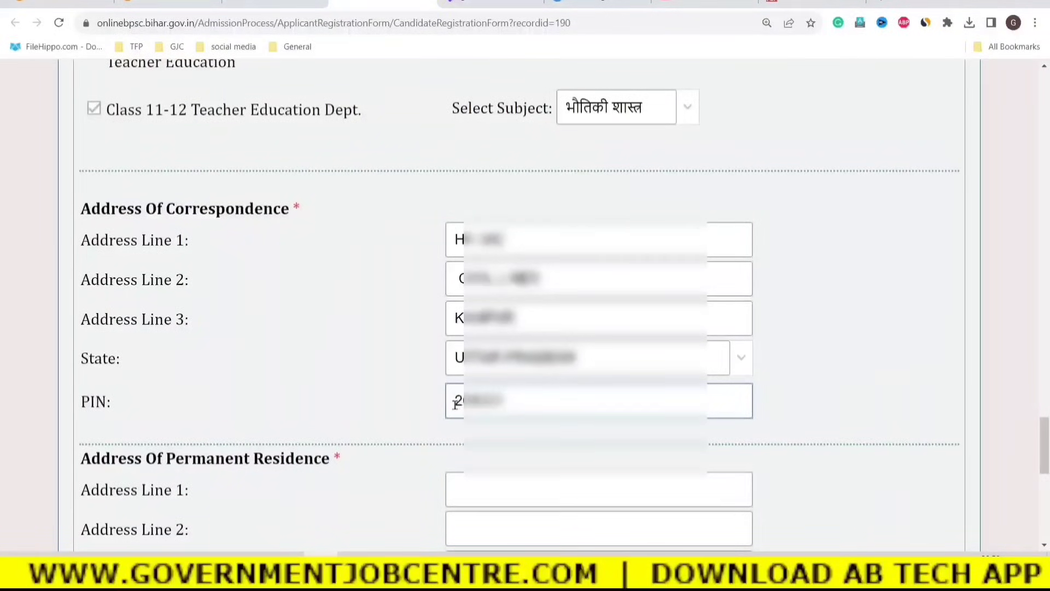
Enter the three permanent residence address lines.
{"action": "scroll", "coordinate": [222, 371], "scroll_direction": "down", "scroll_amount": 3}
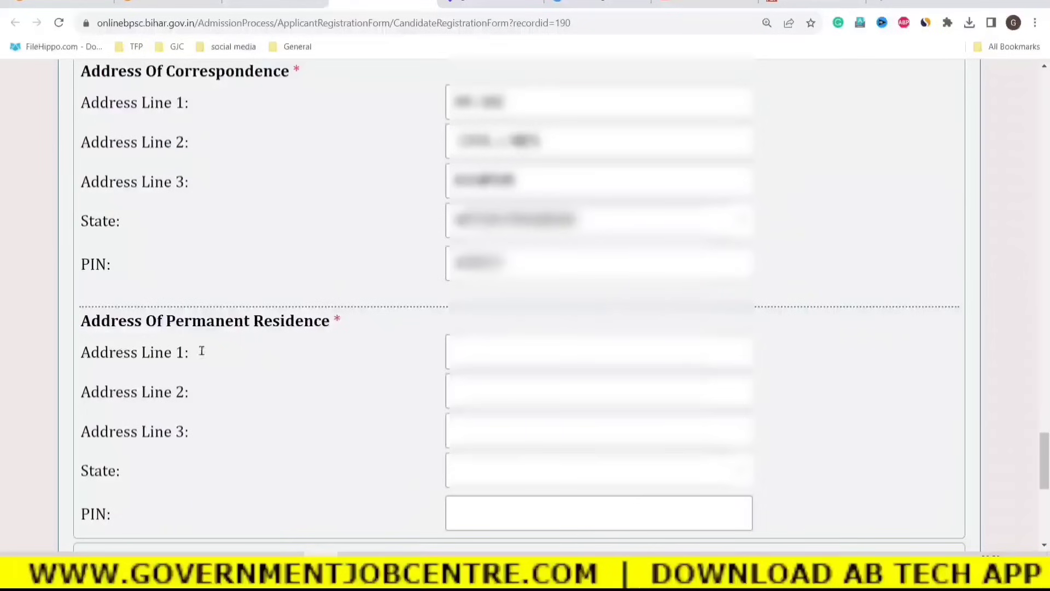
{"action": "scroll", "coordinate": [327, 376], "scroll_direction": "down", "scroll_amount": 3}
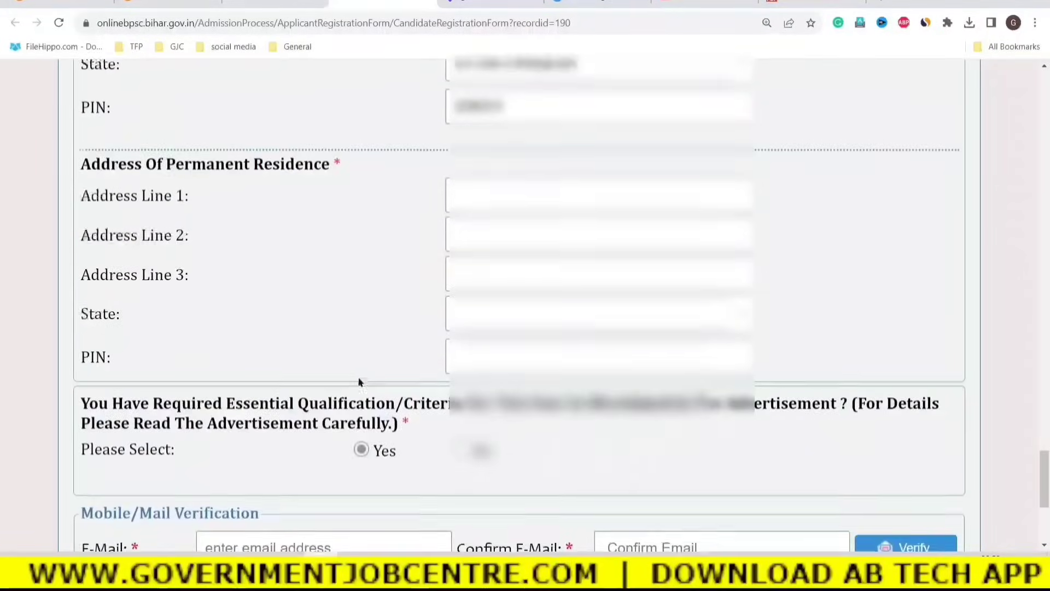
{"action": "scroll", "coordinate": [356, 380], "scroll_direction": "up", "scroll_amount": 5}
{"action": "scroll", "coordinate": [551, 339], "scroll_direction": "down", "scroll_amount": 1}
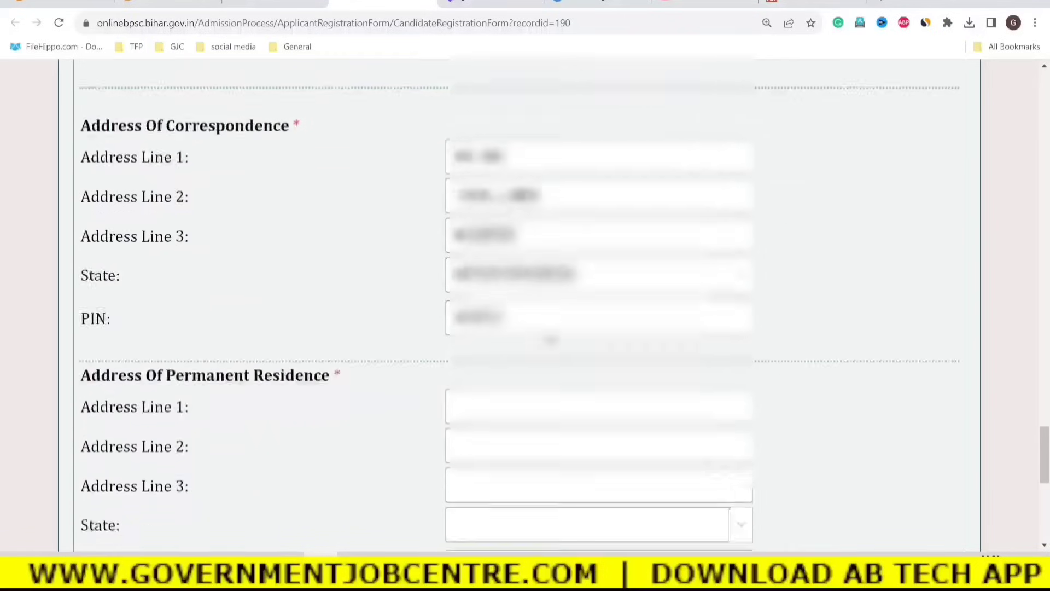
{"action": "scroll", "coordinate": [551, 339], "scroll_direction": "down", "scroll_amount": 1}
{"action": "left_click", "coordinate": [477, 307]}
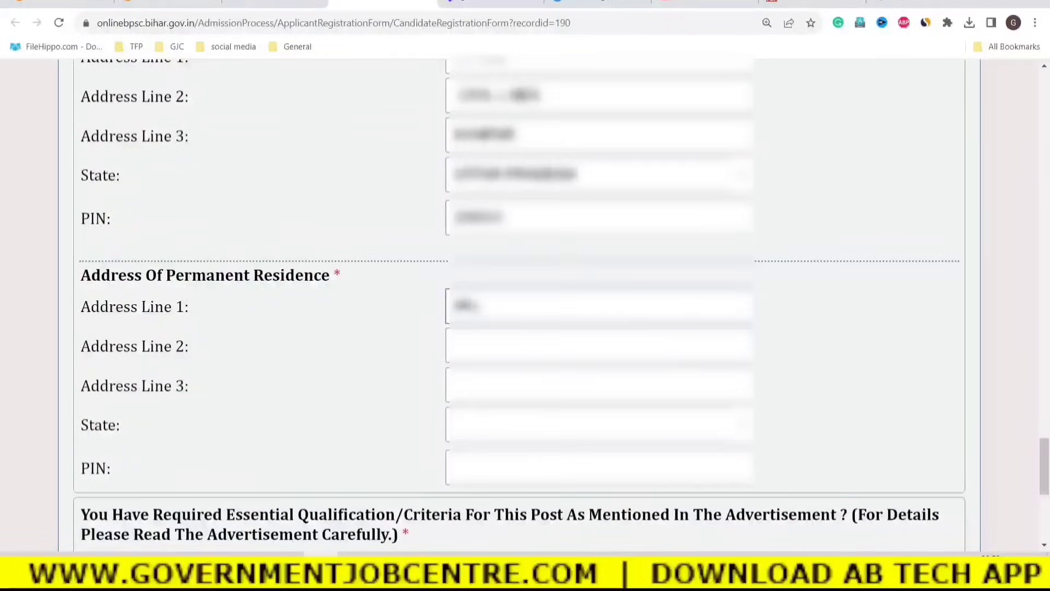
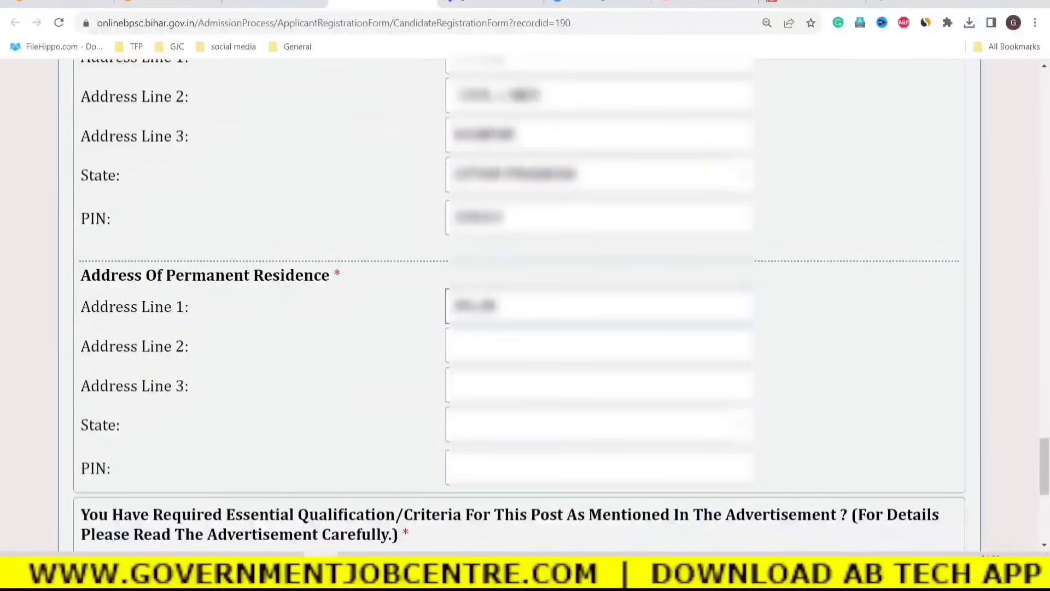
{"action": "scroll", "coordinate": [392, 342], "scroll_direction": "down", "scroll_amount": 2}
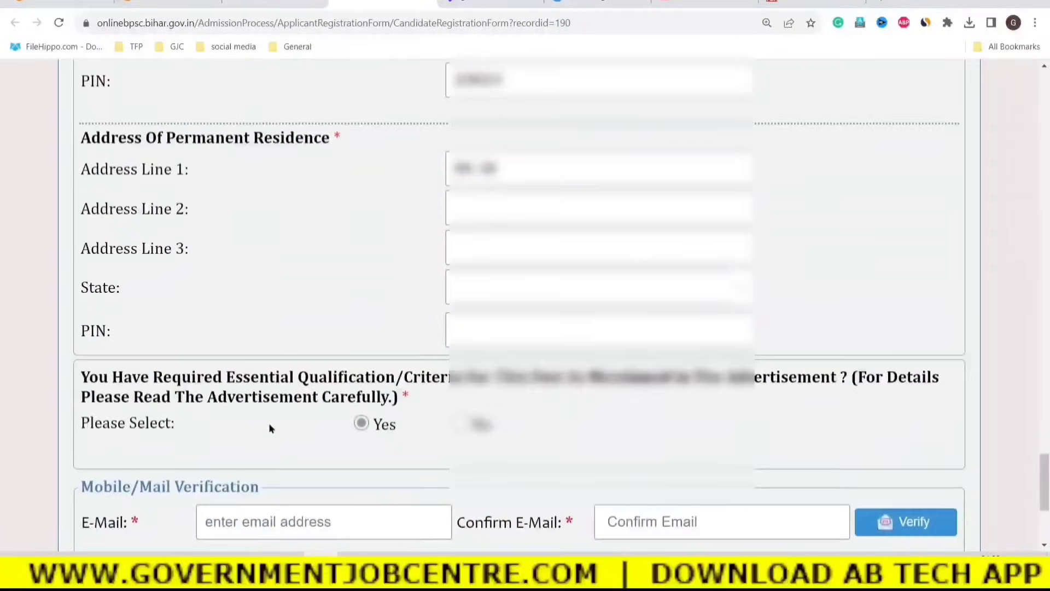
{"action": "scroll", "coordinate": [405, 356], "scroll_direction": "up", "scroll_amount": 3}
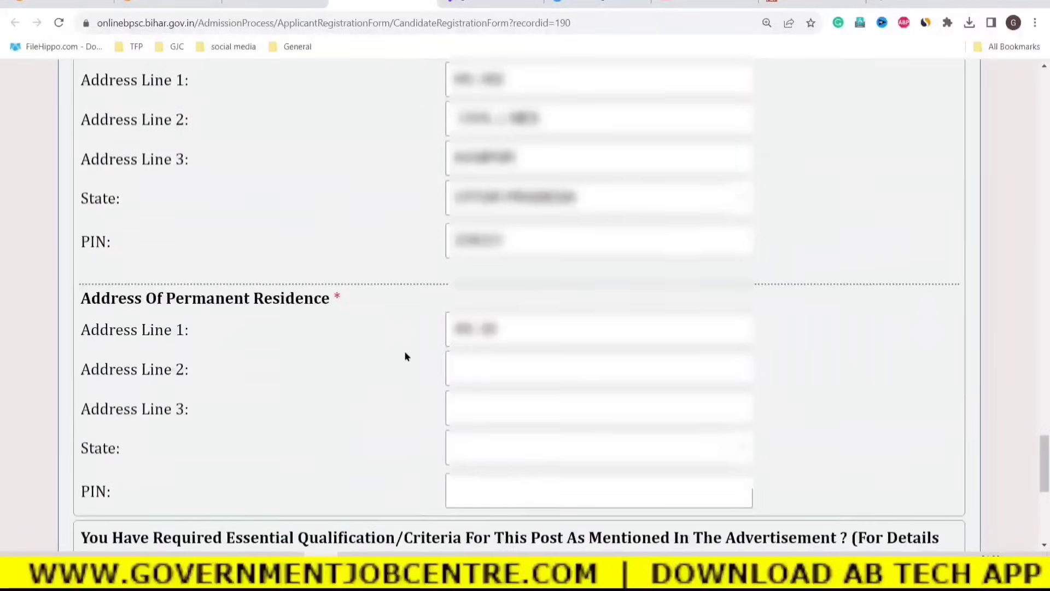
{"action": "left_click", "coordinate": [464, 369]}
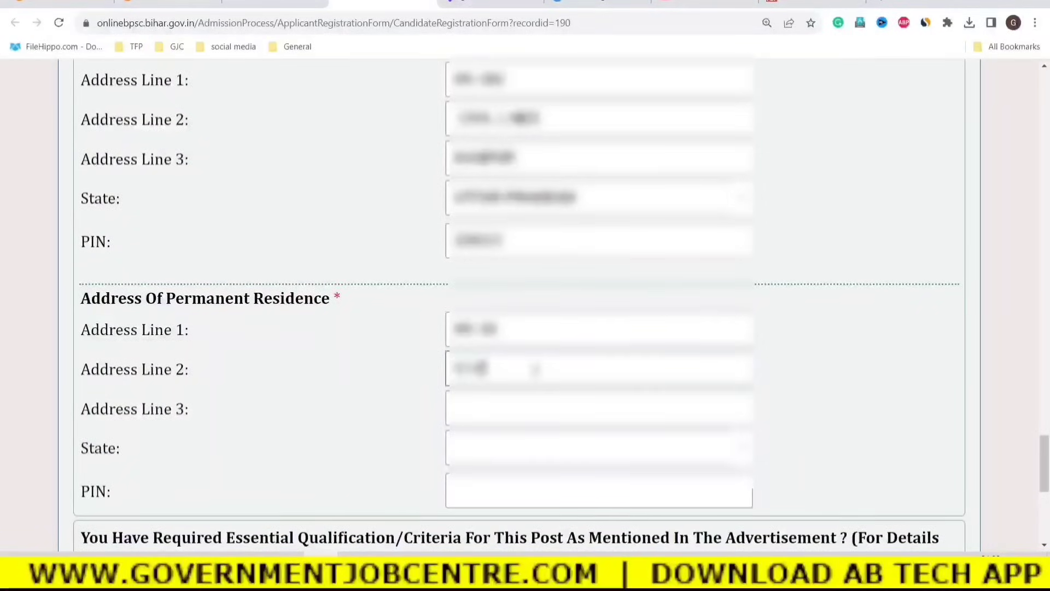
{"action": "left_click", "coordinate": [498, 411]}
{"action": "type", "text": "KAN"}
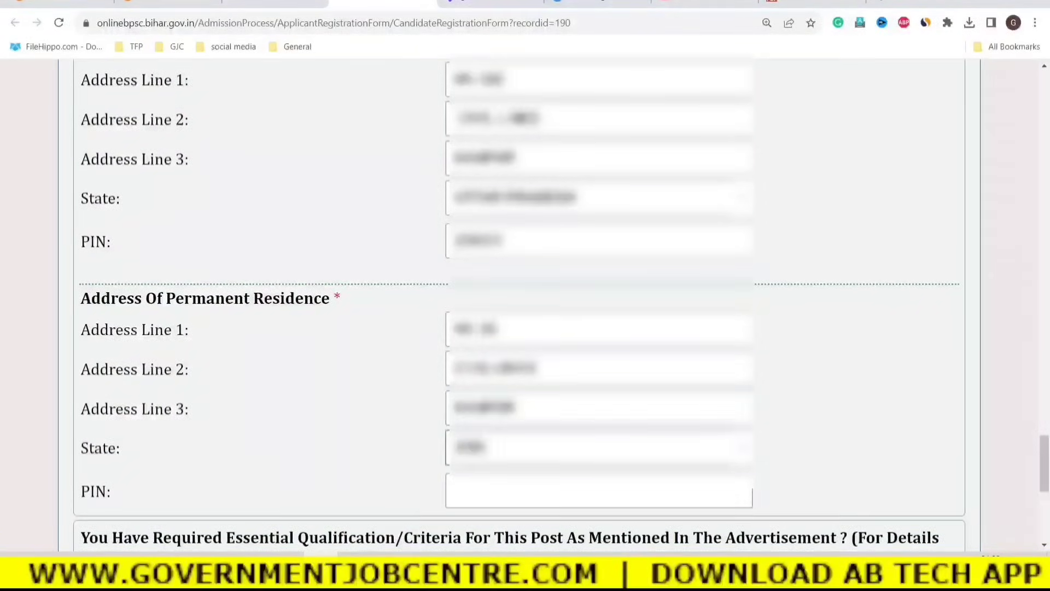
Select the permanent address state from its dropdown and enter the PIN code.
{"action": "left_click", "coordinate": [737, 450]}
{"action": "scroll", "coordinate": [525, 335], "scroll_direction": "down", "scroll_amount": 5}
{"action": "left_click", "coordinate": [533, 368]}
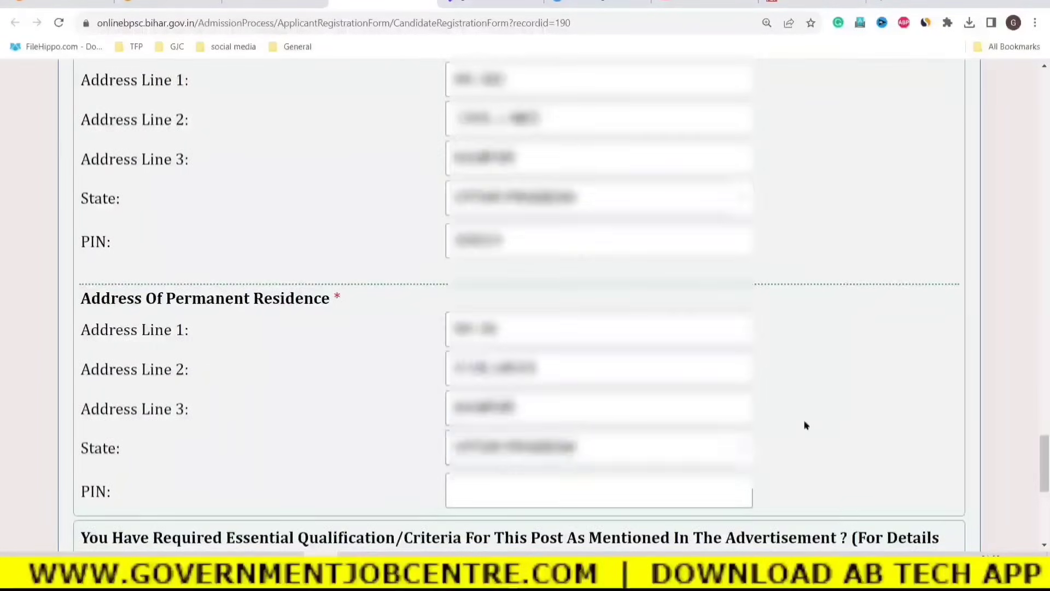
{"action": "scroll", "coordinate": [806, 425], "scroll_direction": "down", "scroll_amount": 2}
{"action": "left_click", "coordinate": [473, 331]}
{"action": "type", "text": "208001"}
{"action": "left_click", "coordinate": [578, 399]}
{"action": "scroll", "coordinate": [579, 399], "scroll_direction": "down", "scroll_amount": 1}
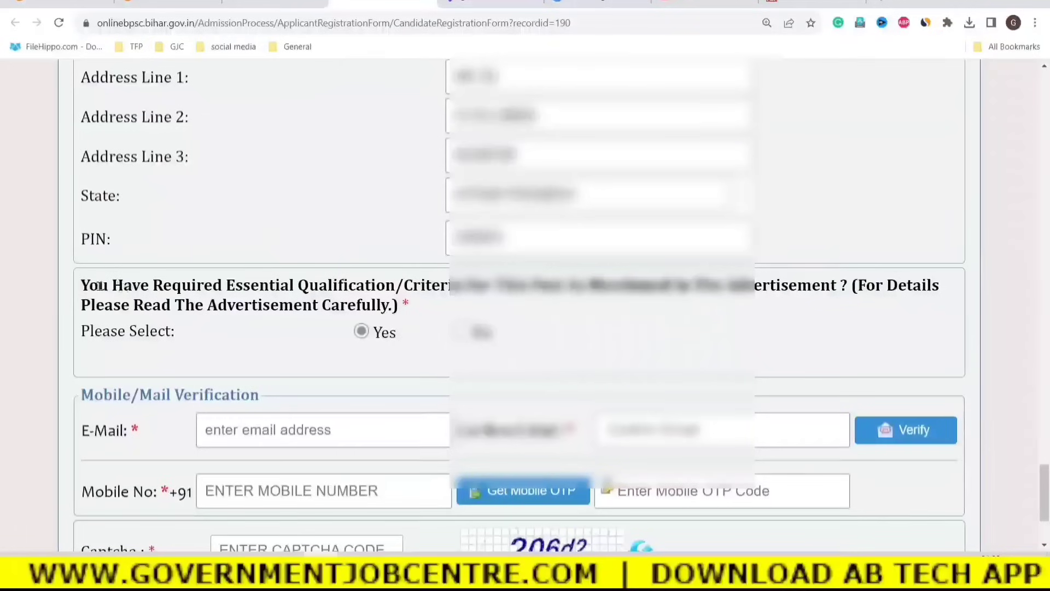
{"action": "left_click_drag", "start_coordinate": [88, 285], "coordinate": [828, 289]}
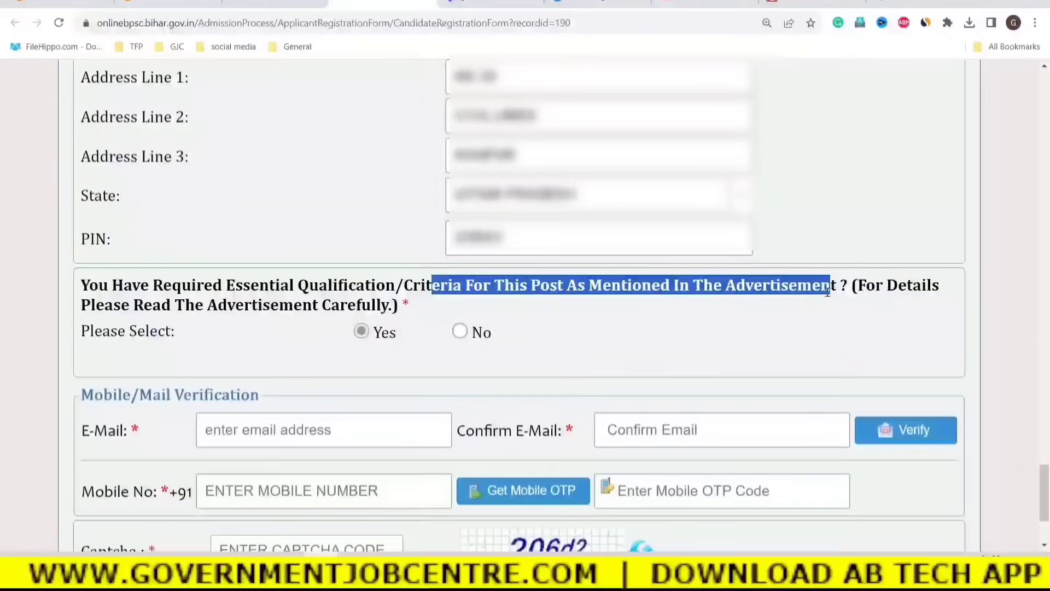
{"action": "scroll", "coordinate": [613, 340], "scroll_direction": "up", "scroll_amount": 10}
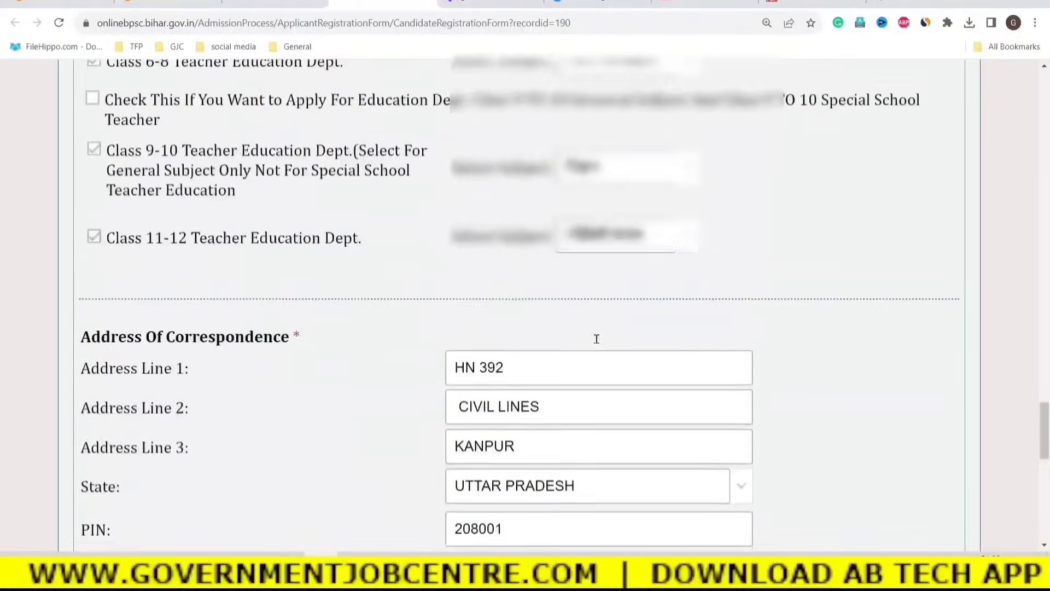
{"action": "scroll", "coordinate": [597, 338], "scroll_direction": "up", "scroll_amount": 3}
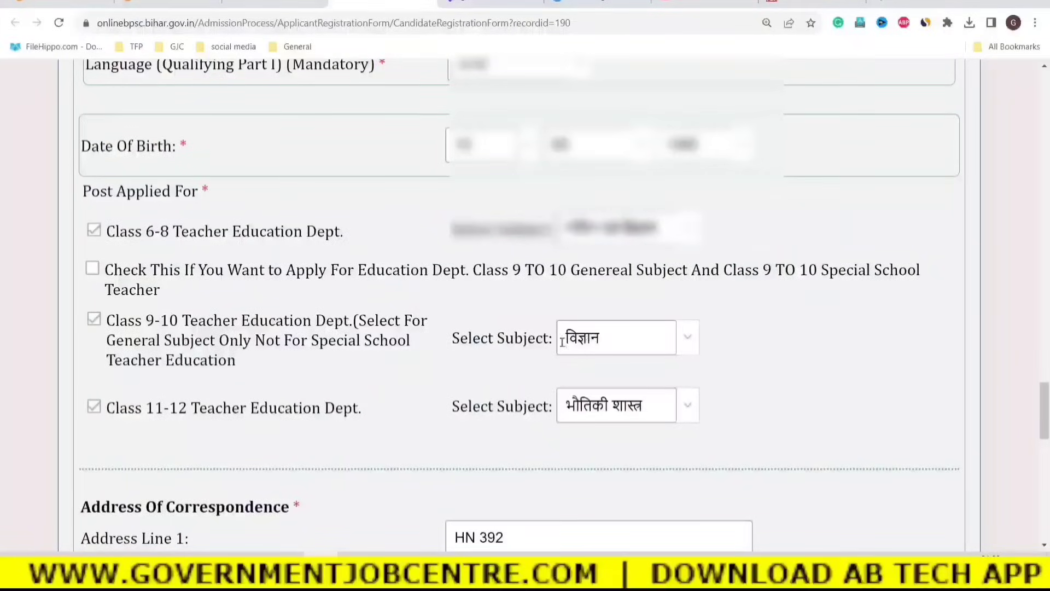
{"action": "scroll", "coordinate": [500, 356], "scroll_direction": "down", "scroll_amount": 10}
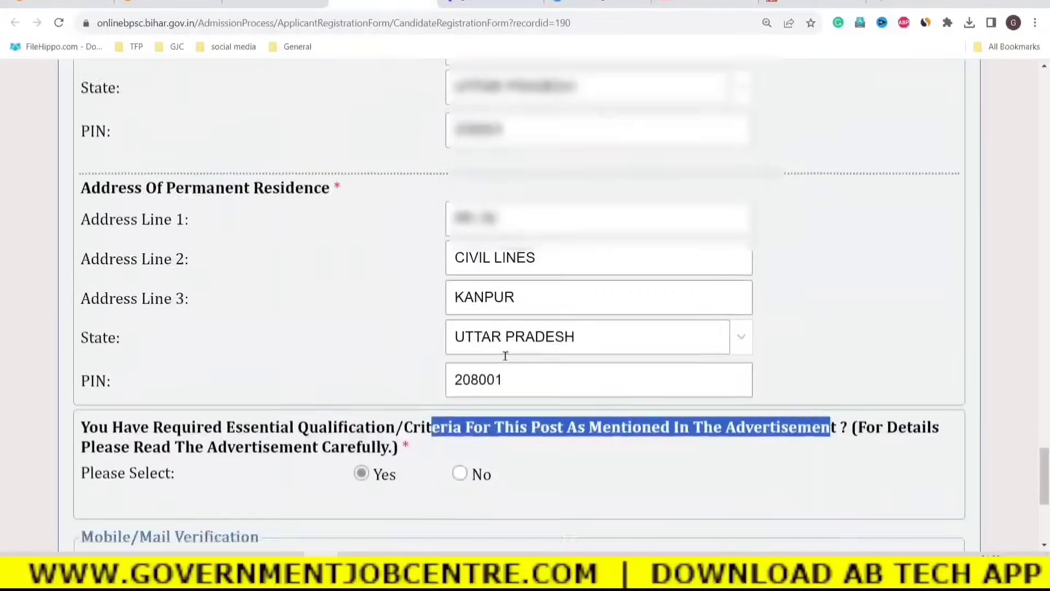
{"action": "scroll", "coordinate": [506, 356], "scroll_direction": "down", "scroll_amount": 3}
{"action": "left_click", "coordinate": [561, 330]}
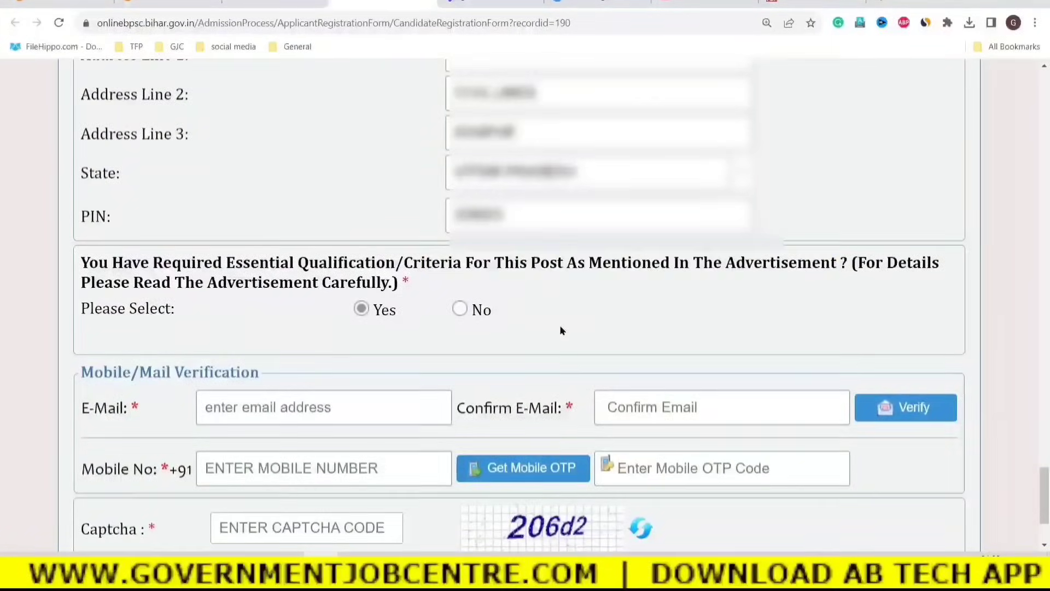
{"action": "left_click_drag", "start_coordinate": [121, 283], "coordinate": [386, 283]}
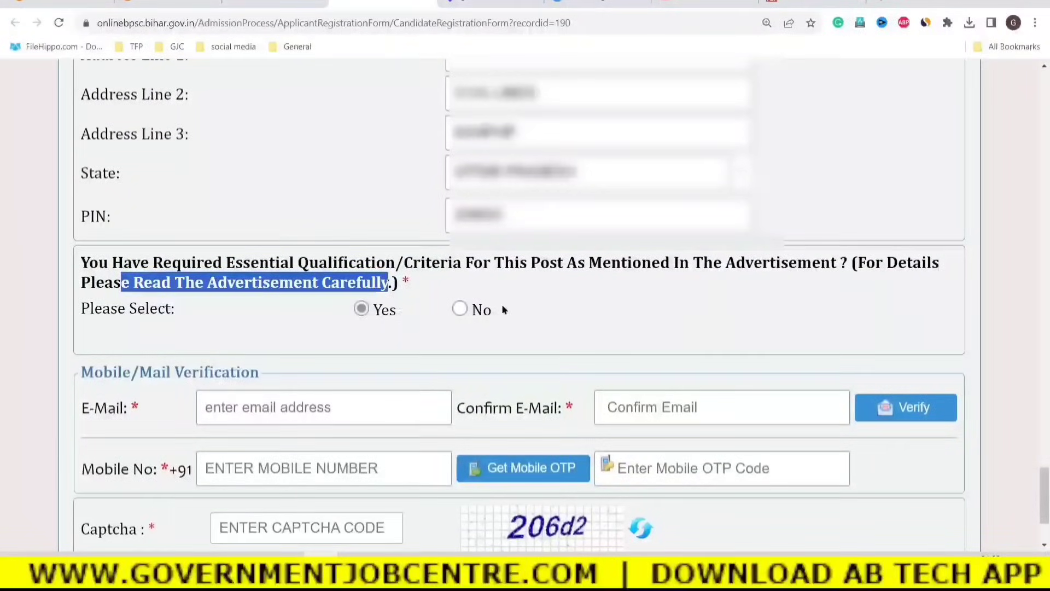
{"action": "left_click", "coordinate": [636, 324]}
Enter and confirm the candidate's e-mail address, then verify it.
{"action": "scroll", "coordinate": [624, 326], "scroll_direction": "down", "scroll_amount": 2}
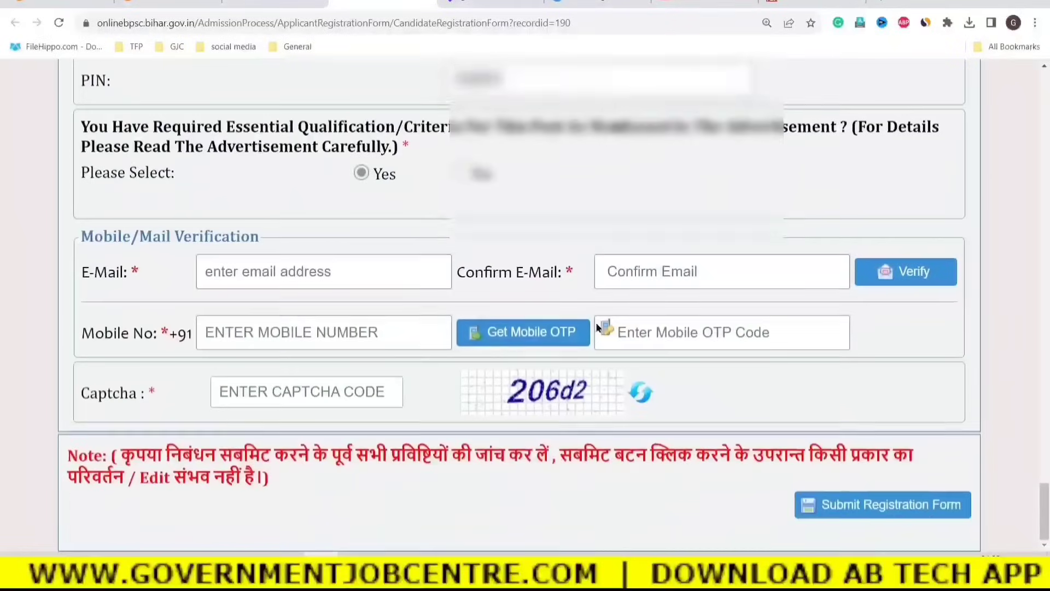
{"action": "left_click", "coordinate": [217, 276]}
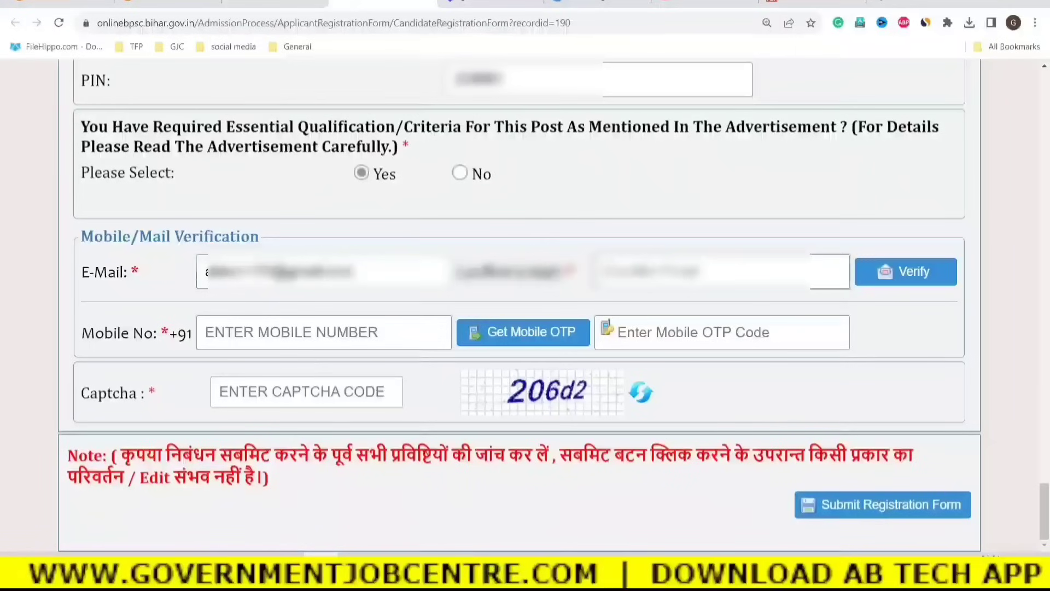
{"action": "key", "text": "Tab"}
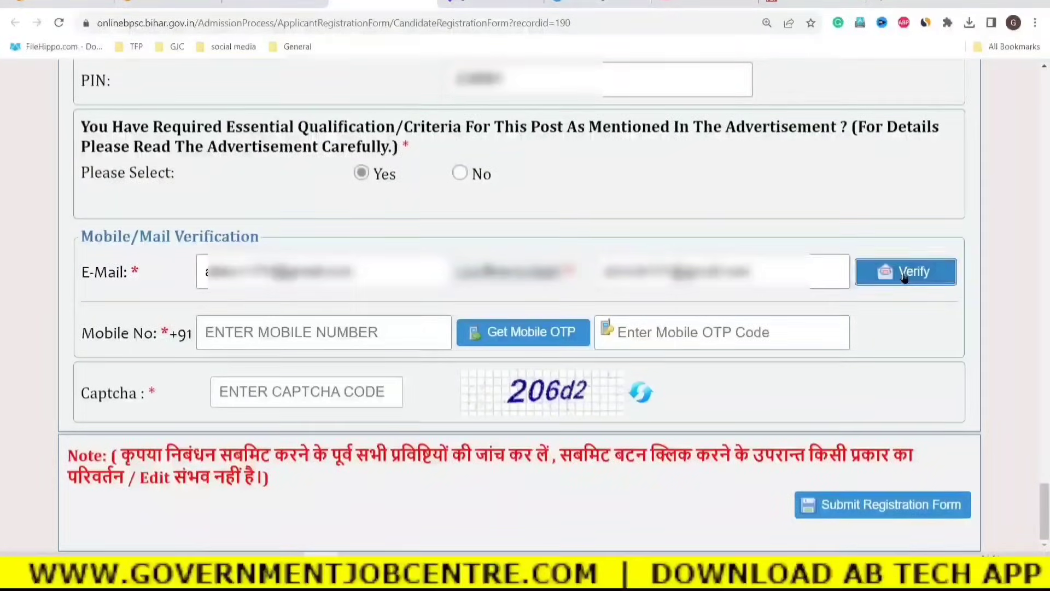
{"action": "left_click", "coordinate": [904, 276]}
{"action": "left_click", "coordinate": [485, 347]}
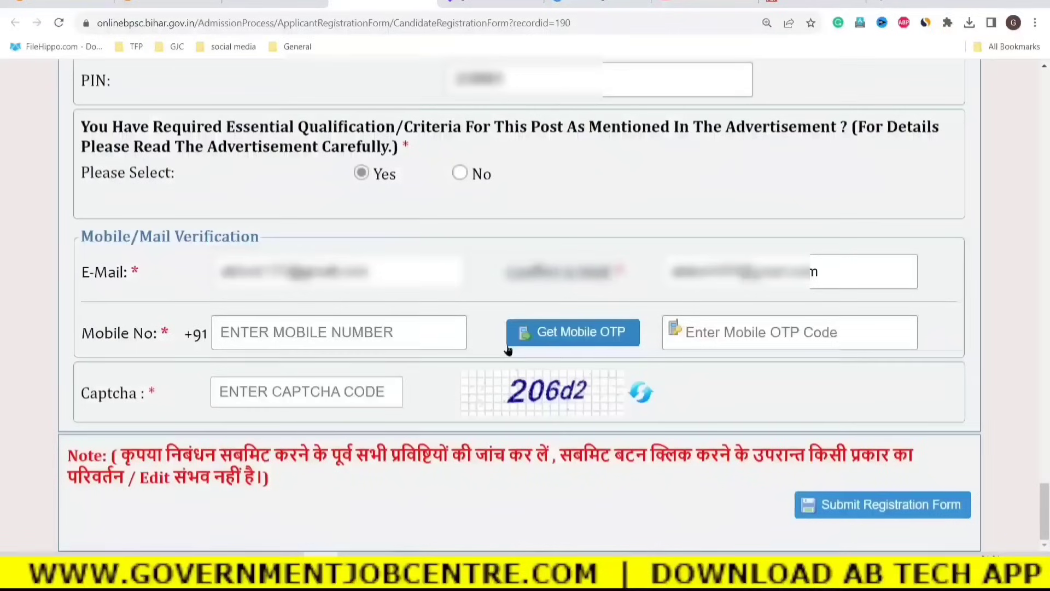
Fill in the captcha code and submit the registration form, confirming with Yes.
{"action": "left_click", "coordinate": [252, 338]}
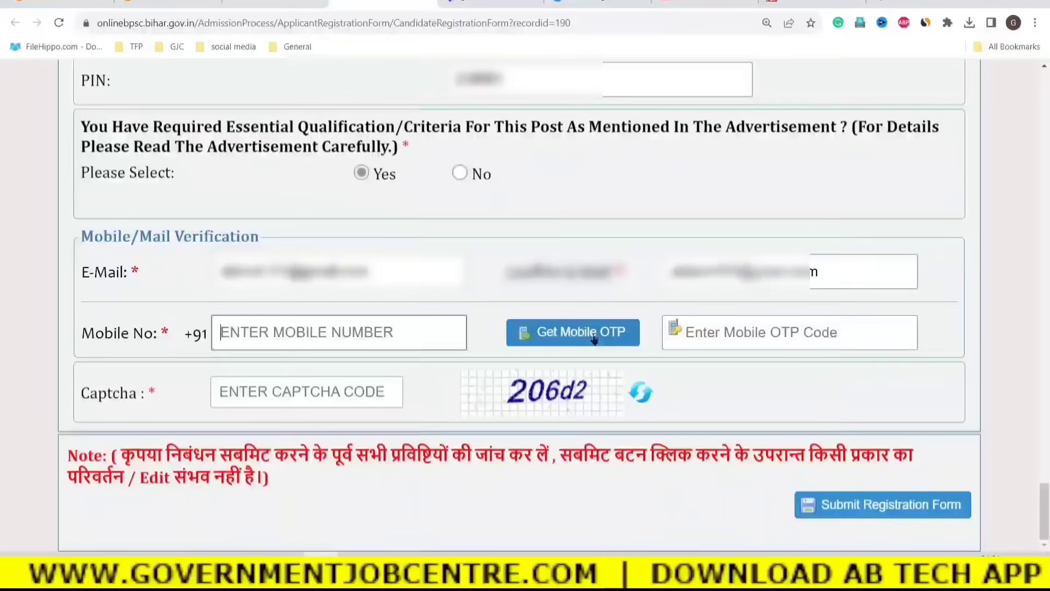
{"action": "left_click", "coordinate": [711, 332]}
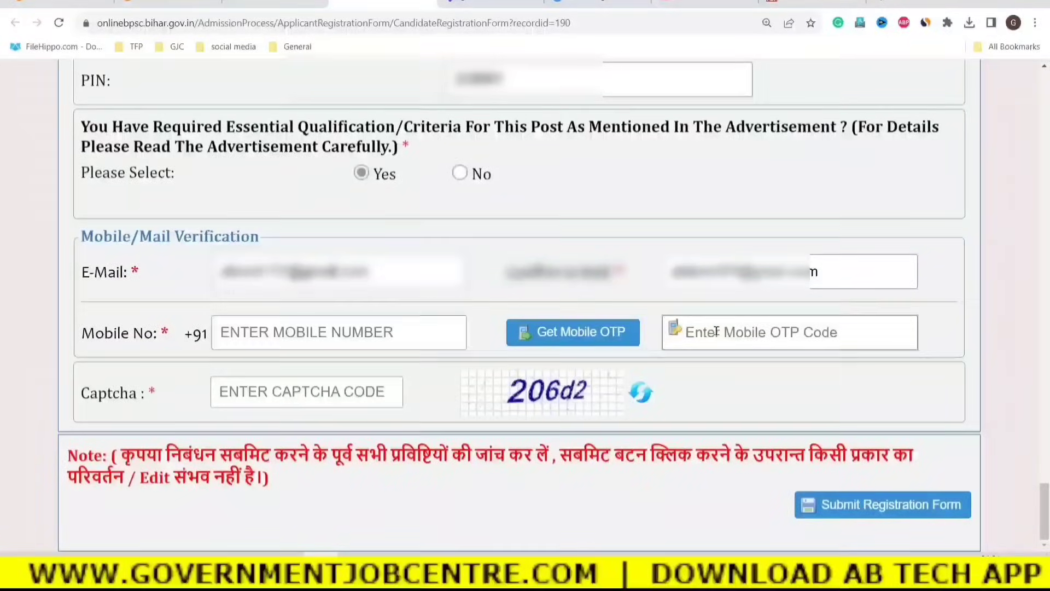
{"action": "left_click", "coordinate": [334, 392]}
{"action": "type", "text": "20"}
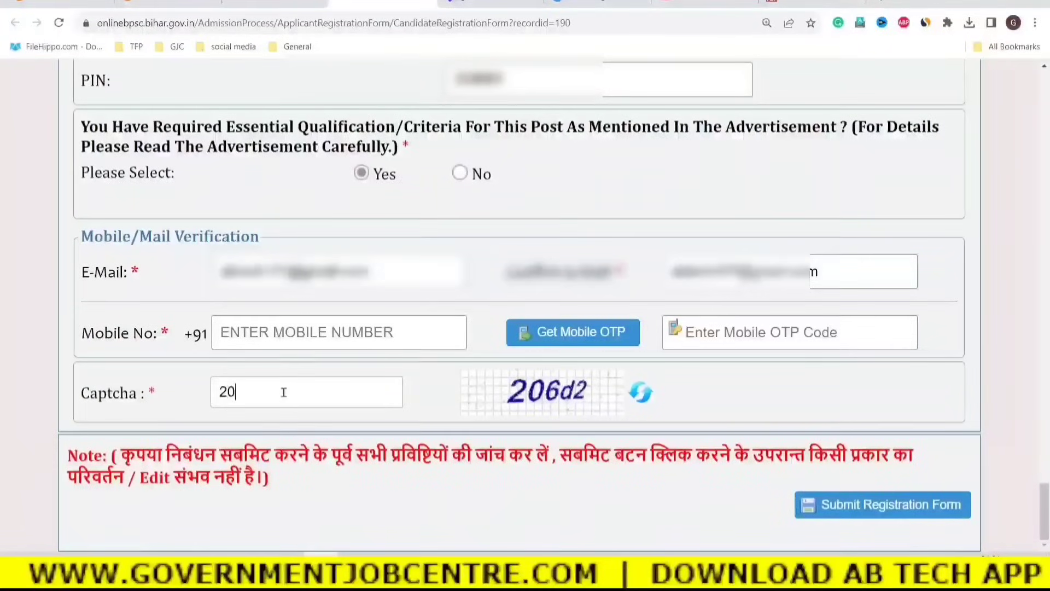
{"action": "type", "text": "6d2"}
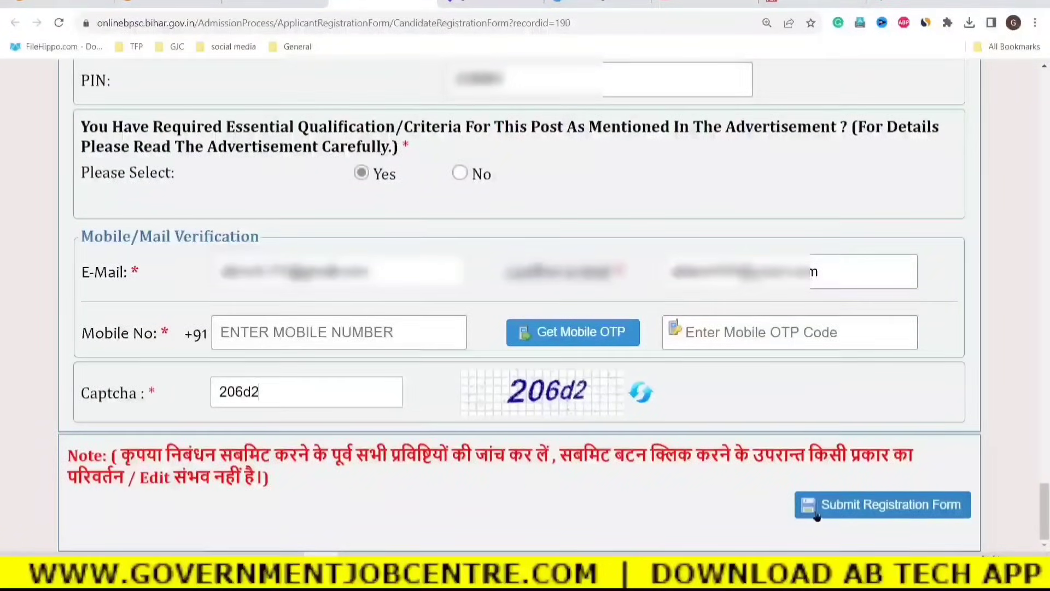
{"action": "left_click", "coordinate": [888, 504]}
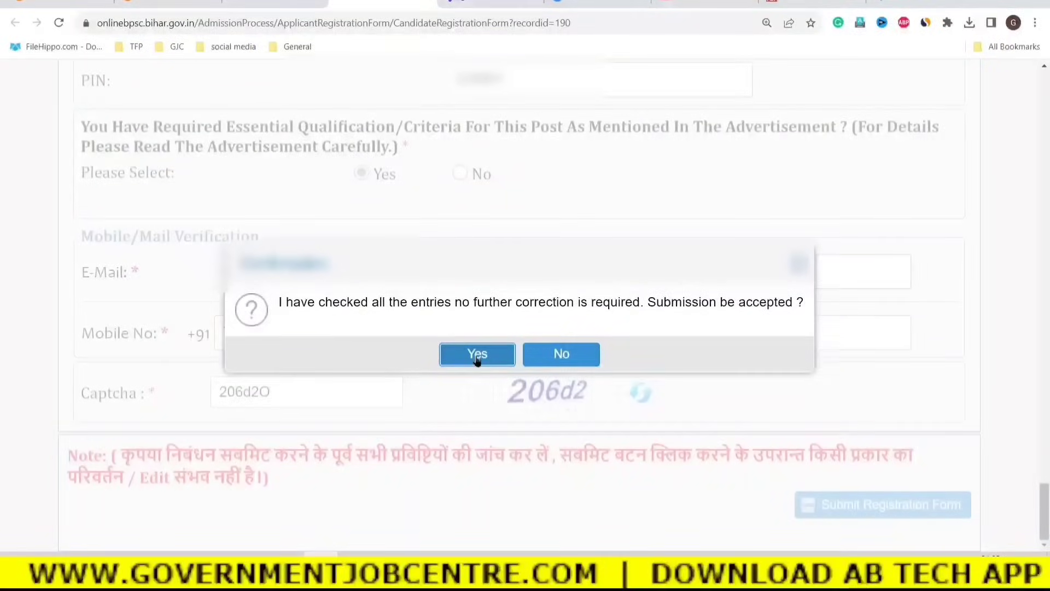
{"action": "left_click", "coordinate": [474, 352]}
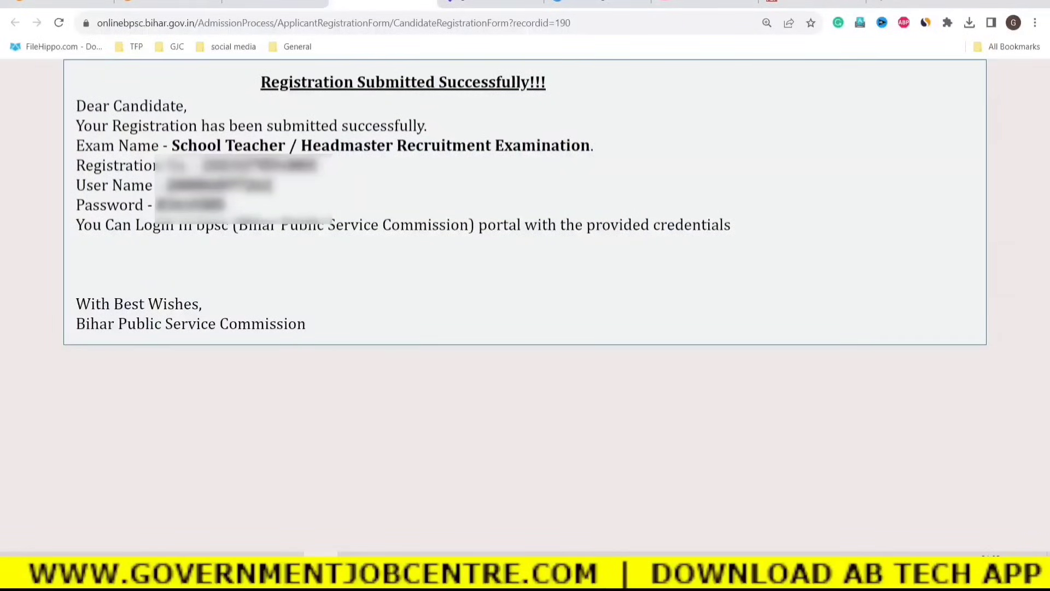
Copy the new registration number from the success page.
{"action": "left_click_drag", "start_coordinate": [204, 164], "coordinate": [330, 169]}
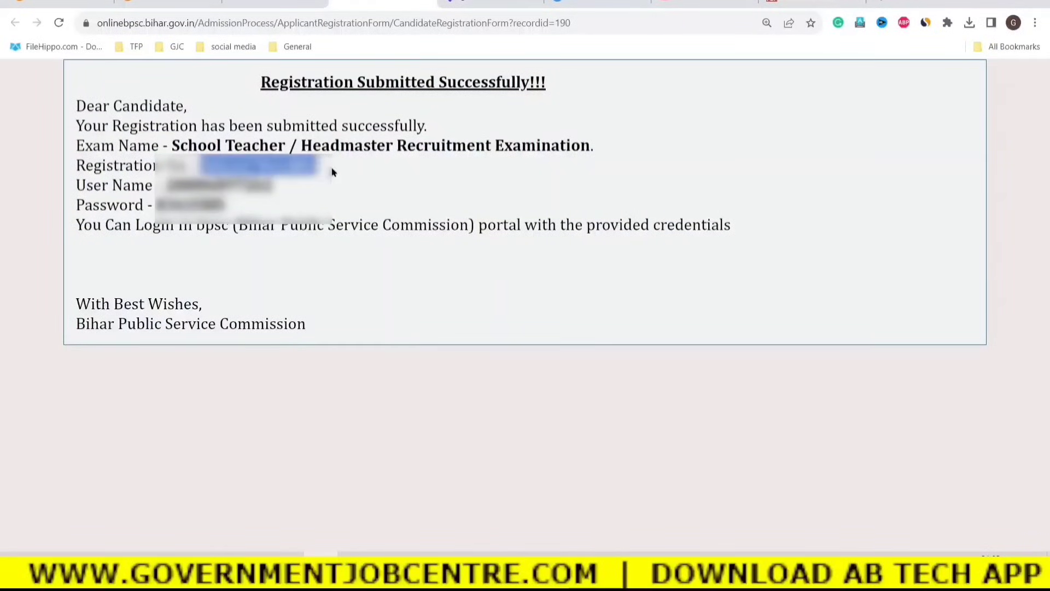
{"action": "right_click", "coordinate": [330, 168]}
{"action": "left_click", "coordinate": [351, 171]}
{"action": "left_click", "coordinate": [294, 201]}
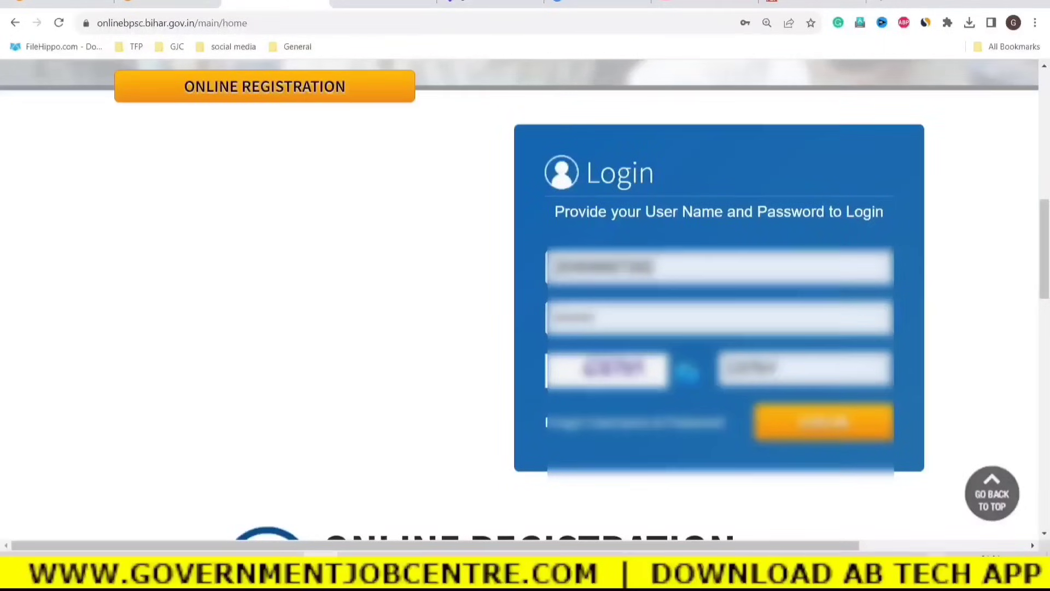
Open the Bihar BPSC TRE Phase-2 Online Form 2023 article on GovernmentJobCentre.
{"action": "scroll", "coordinate": [264, 343], "scroll_direction": "up", "scroll_amount": 1}
{"action": "scroll", "coordinate": [263, 343], "scroll_direction": "up", "scroll_amount": 5}
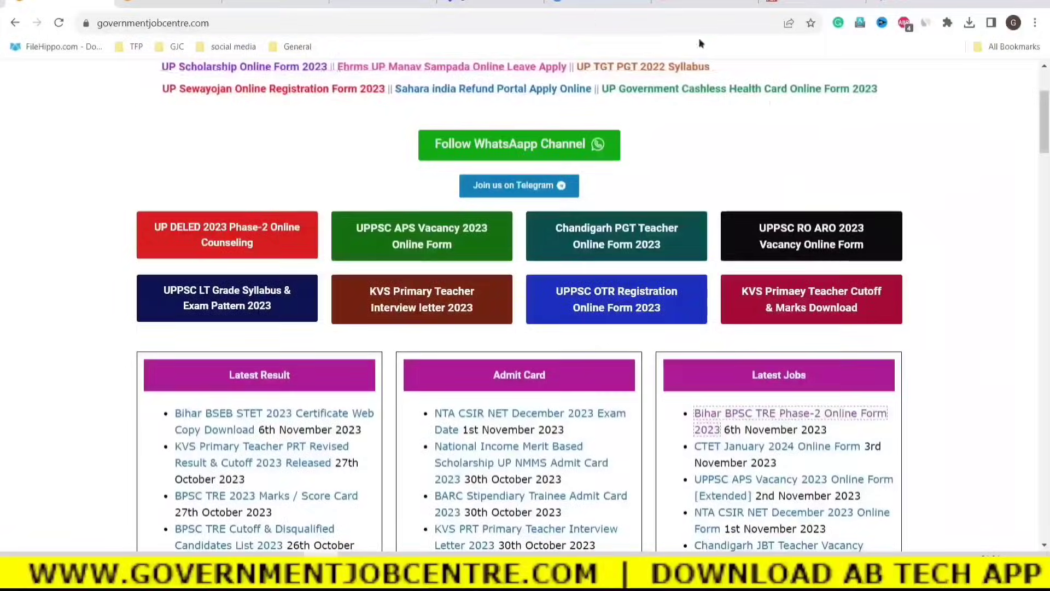
{"action": "left_click", "coordinate": [718, 417]}
{"action": "left_click_drag", "start_coordinate": [1046, 126], "coordinate": [1046, 422]}
Reach the BPSC portal via Apply Online, log in, and scroll to the pending payment notice.
{"action": "left_click", "coordinate": [536, 196]}
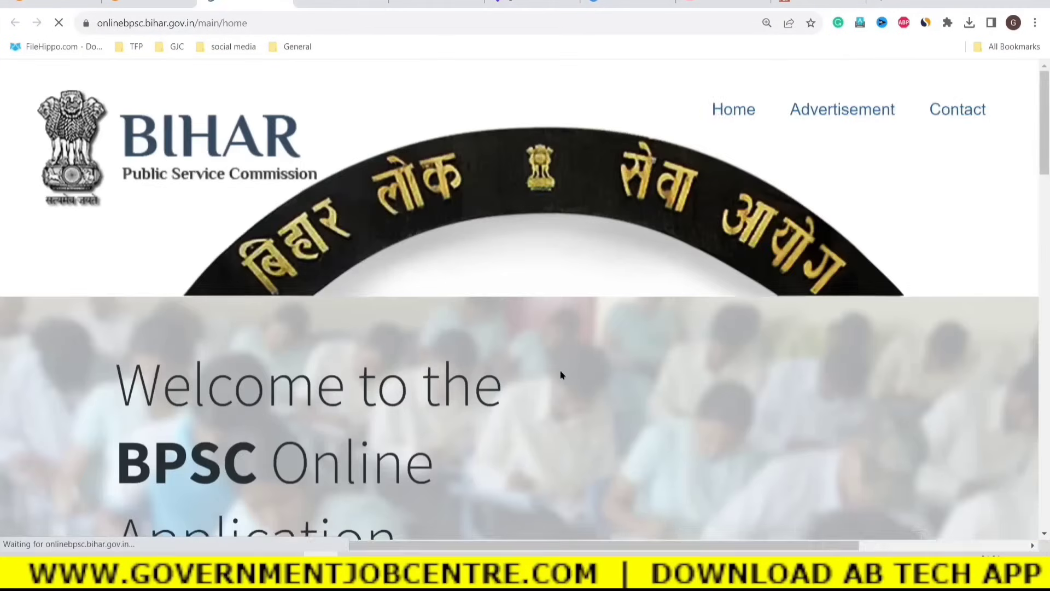
{"action": "scroll", "coordinate": [558, 383], "scroll_direction": "down", "scroll_amount": 10}
{"action": "scroll", "coordinate": [561, 386], "scroll_direction": "down", "scroll_amount": 10}
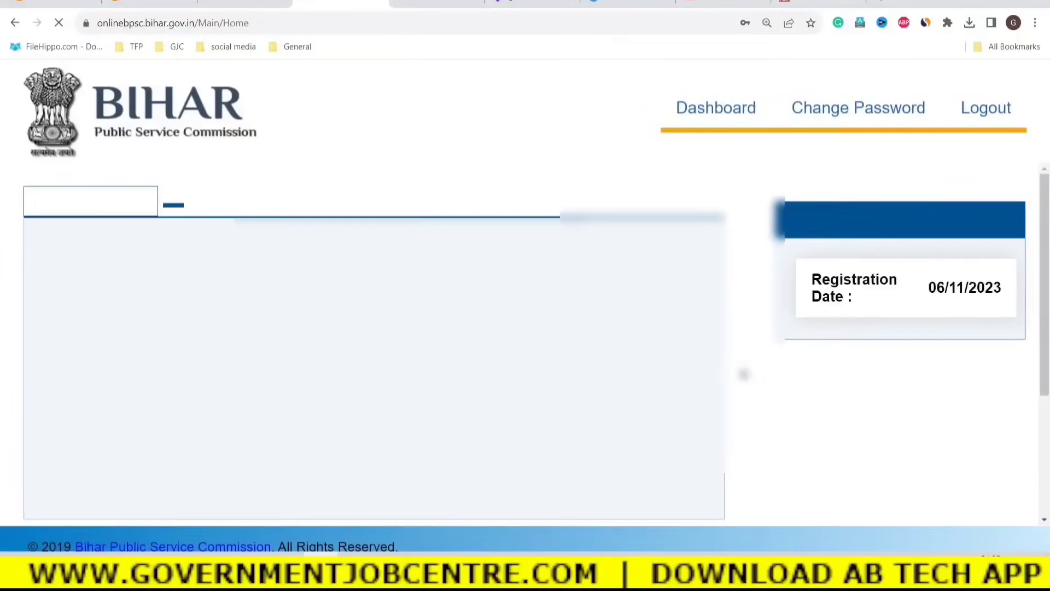
{"action": "left_click", "coordinate": [810, 47]}
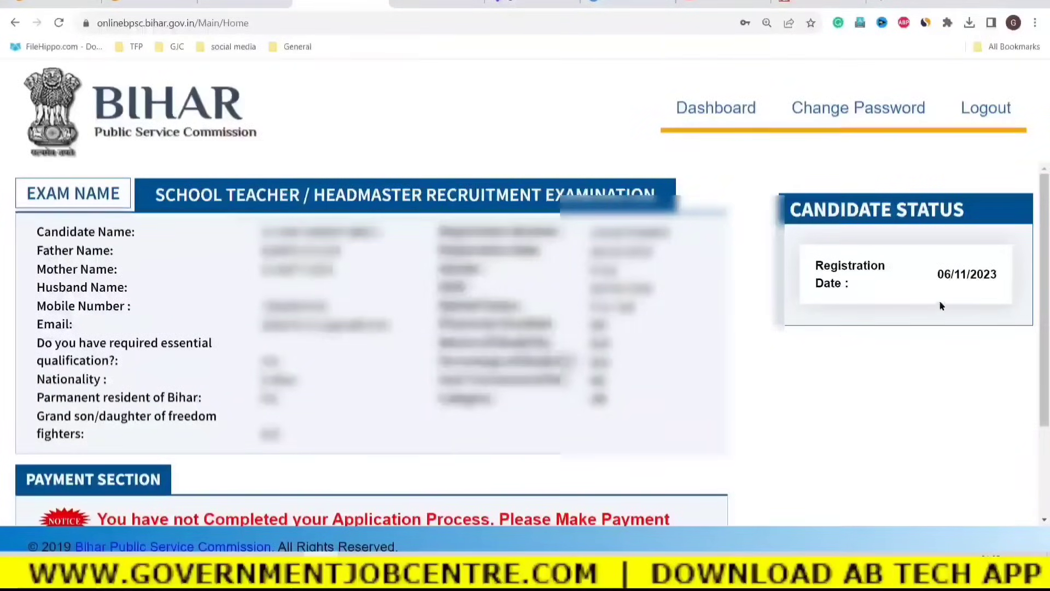
{"action": "scroll", "coordinate": [364, 397], "scroll_direction": "down", "scroll_amount": 3}
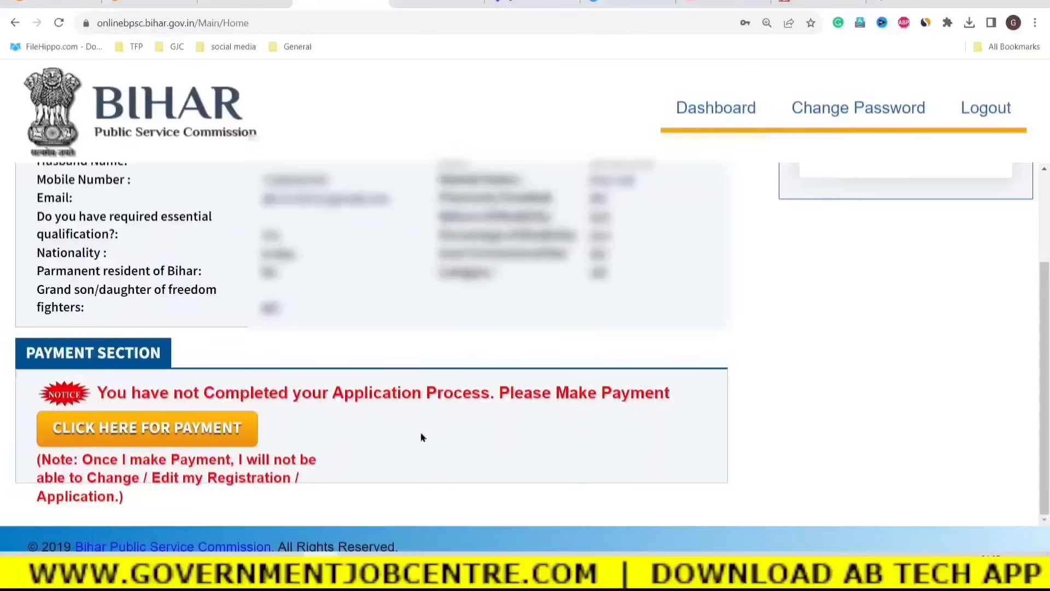
Highlight the 2250.00 examination fee on the BPSC payment page, then return to the GovernmentJobCentre article.
{"action": "left_click", "coordinate": [134, 433]}
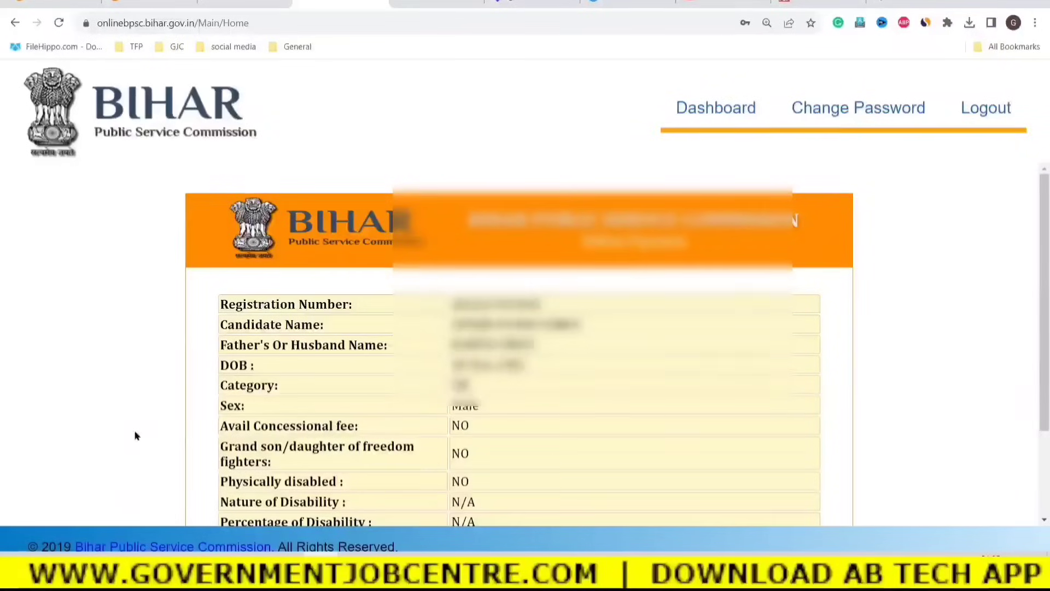
{"action": "scroll", "coordinate": [610, 416], "scroll_direction": "down", "scroll_amount": 3}
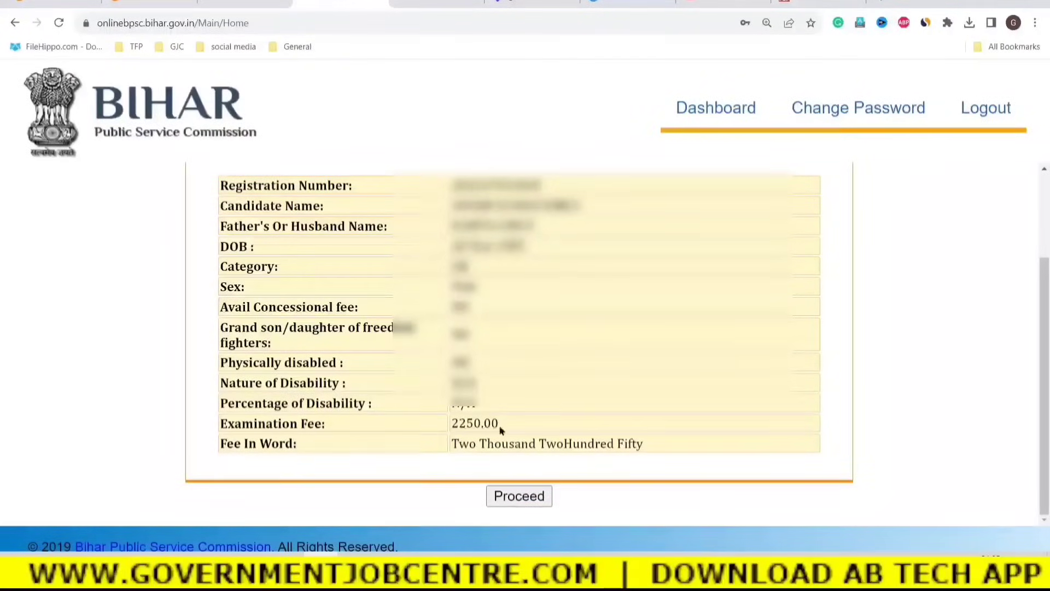
{"action": "left_click_drag", "start_coordinate": [516, 421], "coordinate": [453, 426]}
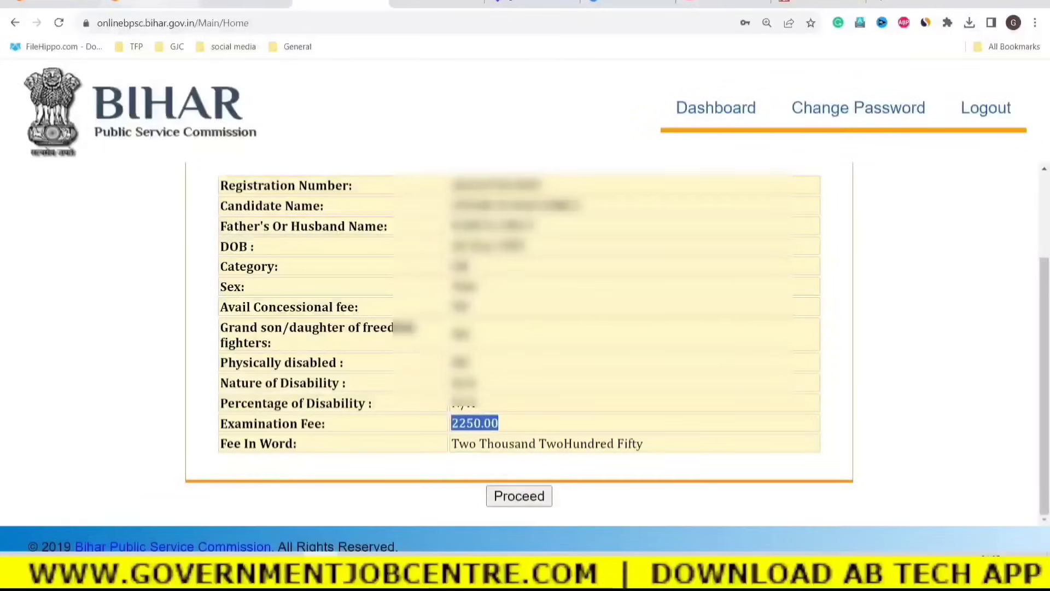
{"action": "left_click", "coordinate": [150, 2]}
{"action": "left_click_drag", "start_coordinate": [1044, 417], "coordinate": [975, 214]}
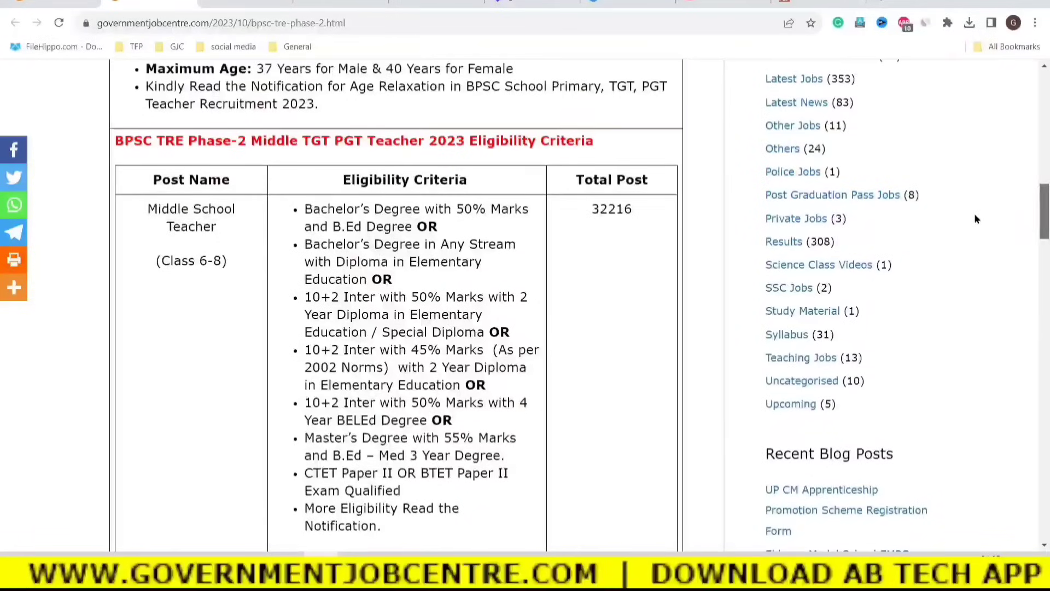
Highlight the 750/- General application fee in the article, then go back to the BPSC fee page.
{"action": "left_click_drag", "start_coordinate": [306, 210], "coordinate": [378, 245]}
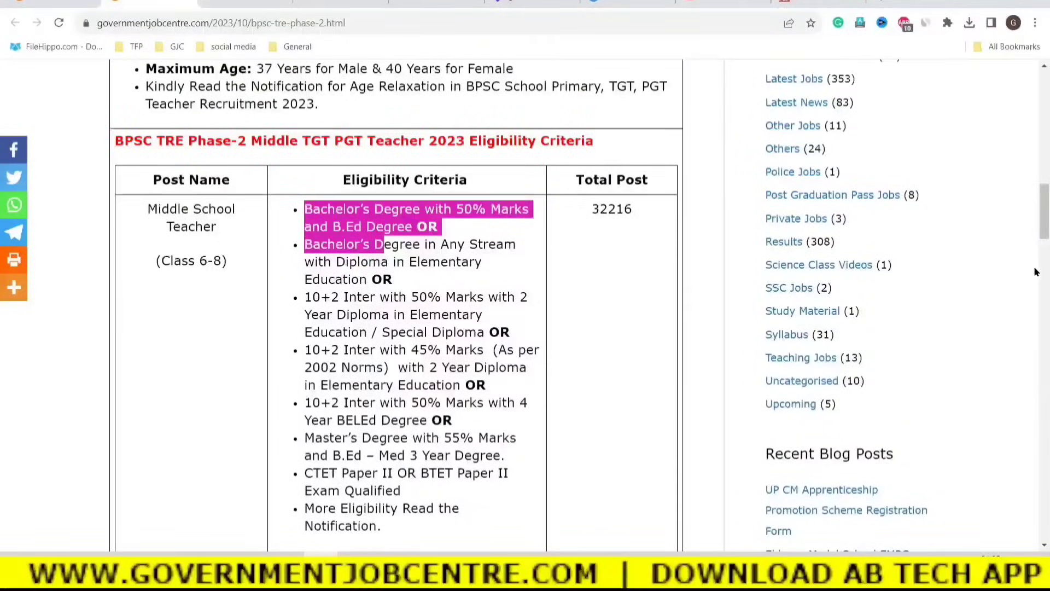
{"action": "left_click_drag", "start_coordinate": [1045, 223], "coordinate": [1045, 158]}
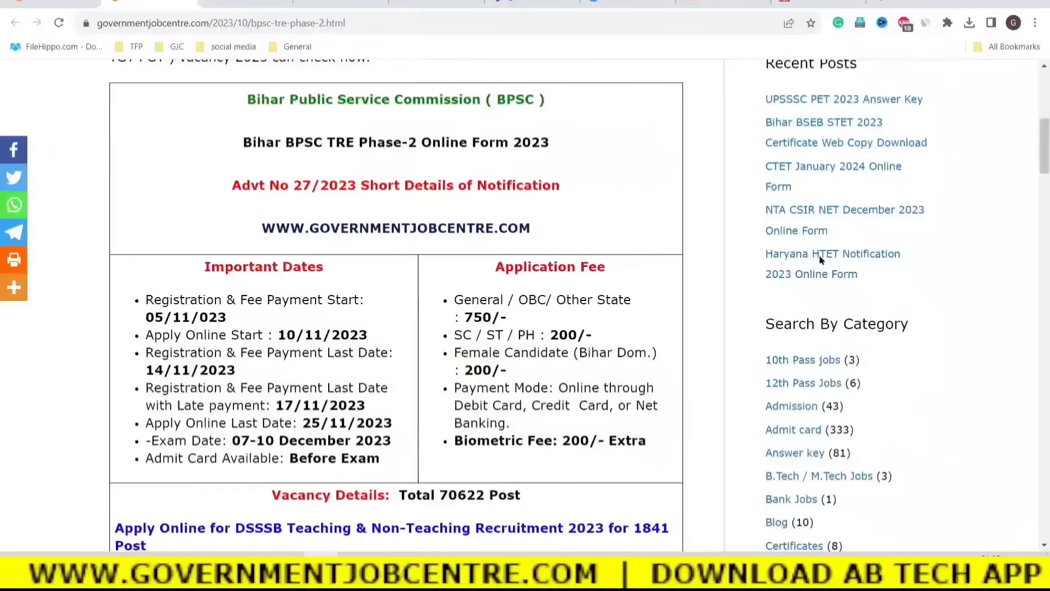
{"action": "left_click_drag", "start_coordinate": [463, 319], "coordinate": [507, 317]}
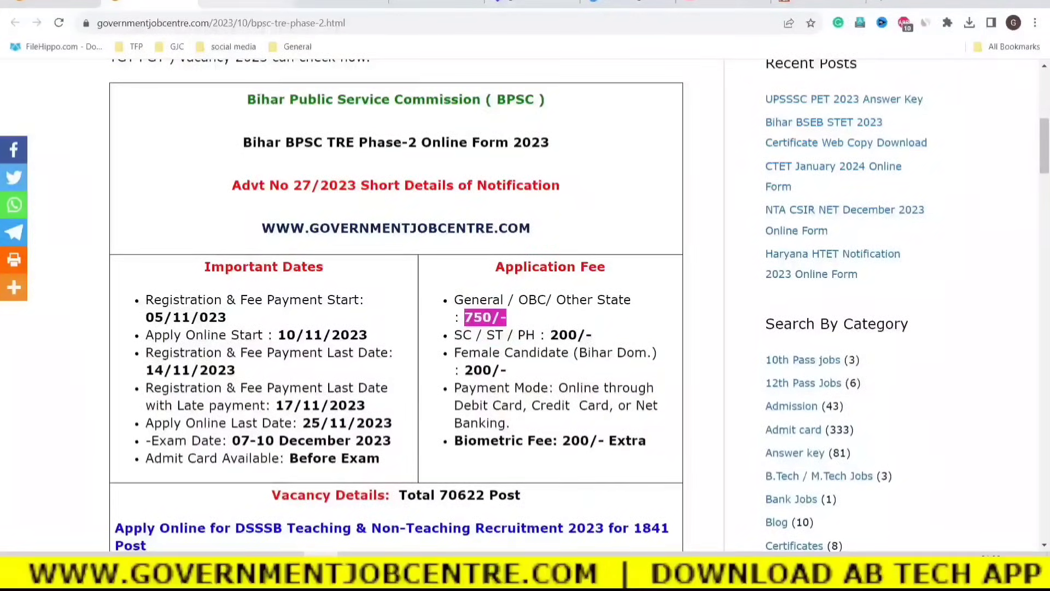
{"action": "left_click", "coordinate": [350, 2]}
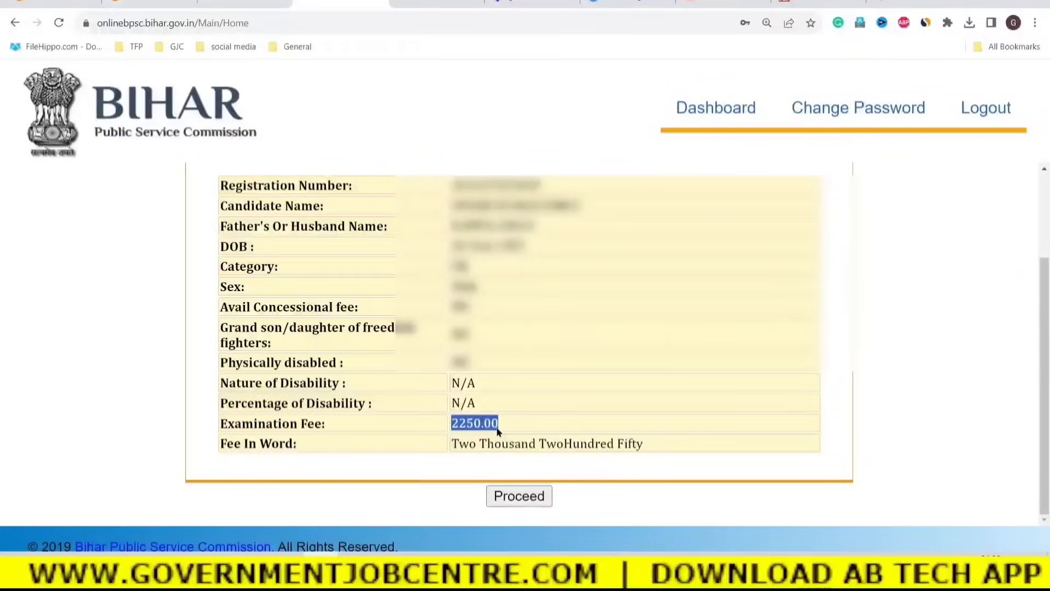
Proceed with the 2250.00 fee and accept the 'Are you sure?' confirmation with OK.
{"action": "scroll", "coordinate": [495, 410], "scroll_direction": "up", "scroll_amount": 2}
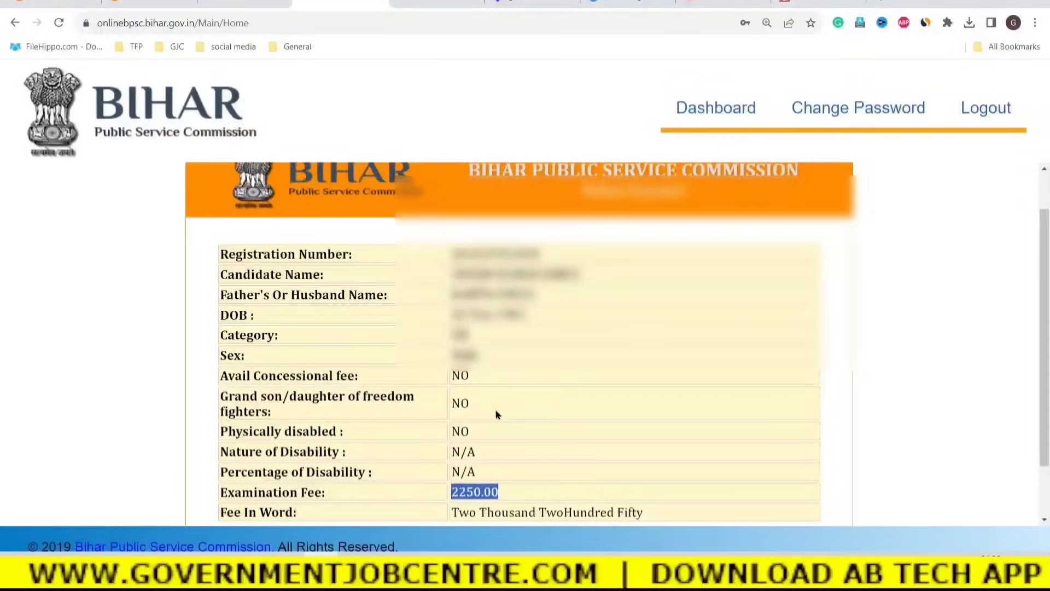
{"action": "scroll", "coordinate": [495, 411], "scroll_direction": "down", "scroll_amount": 2}
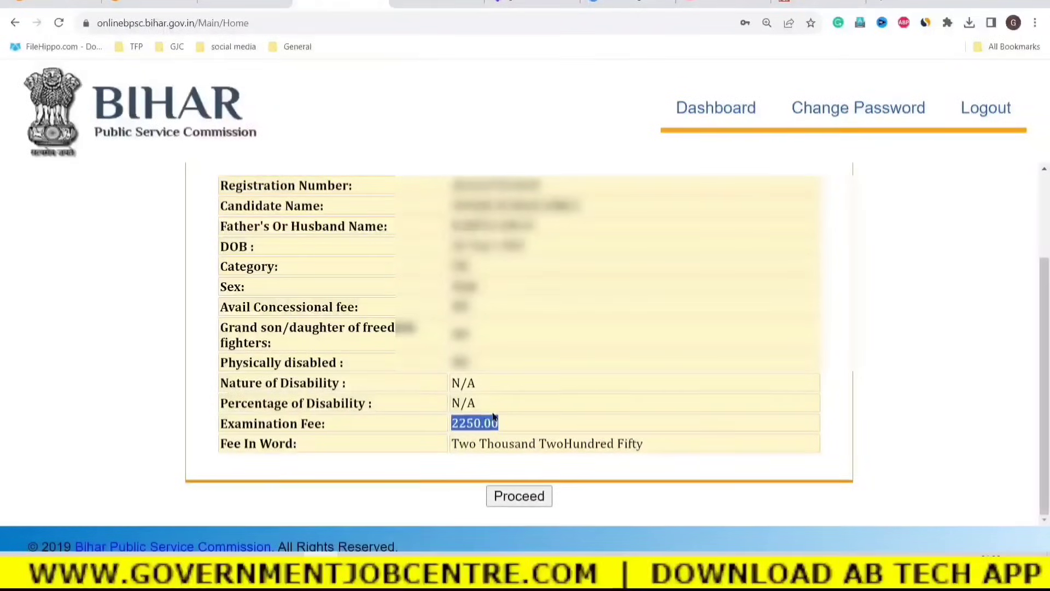
{"action": "left_click", "coordinate": [500, 498]}
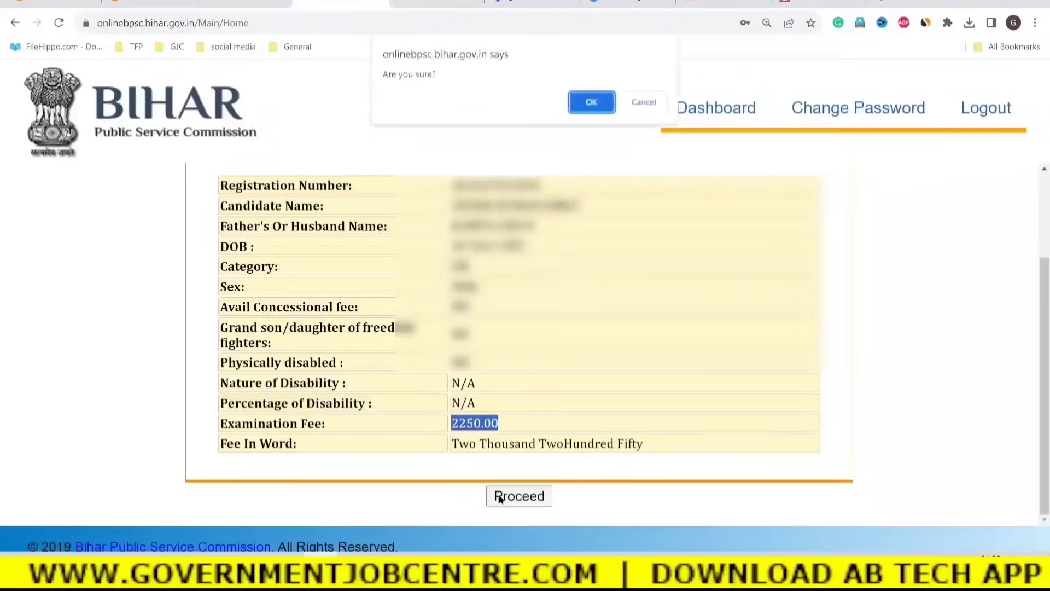
{"action": "left_click", "coordinate": [592, 103]}
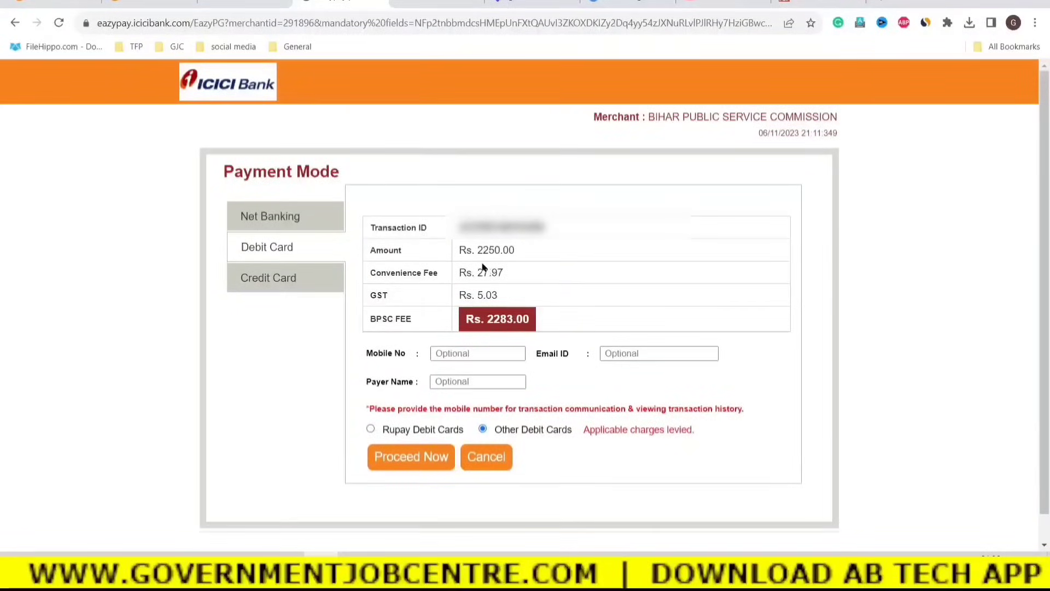
Compare charges: 2250.00 amount with 27.97 convenience fee, then the Net Banking and Credit Card options.
{"action": "left_click_drag", "start_coordinate": [525, 251], "coordinate": [463, 253]}
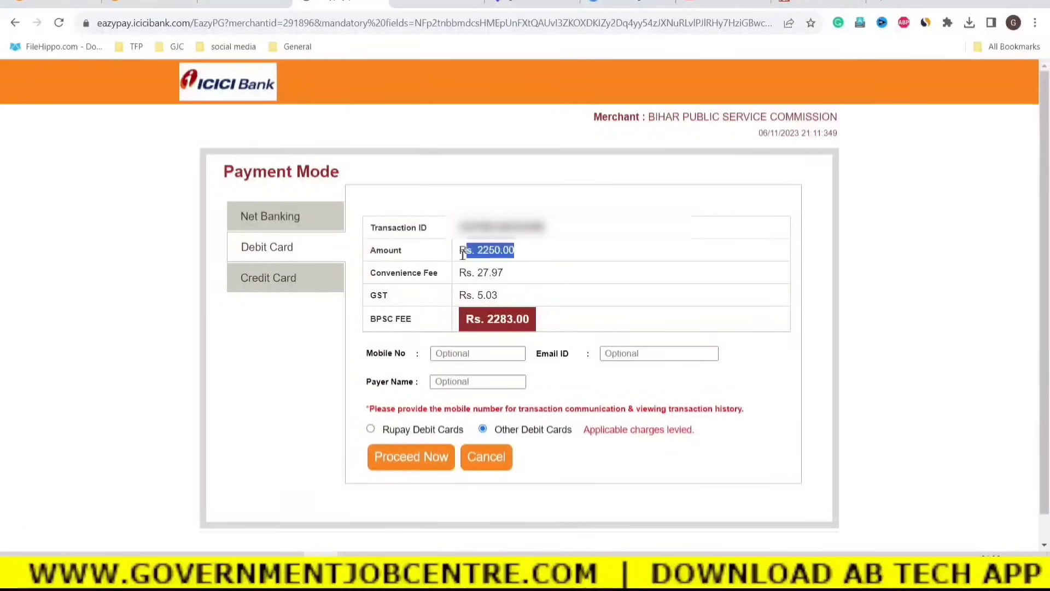
{"action": "left_click_drag", "start_coordinate": [522, 271], "coordinate": [472, 271]}
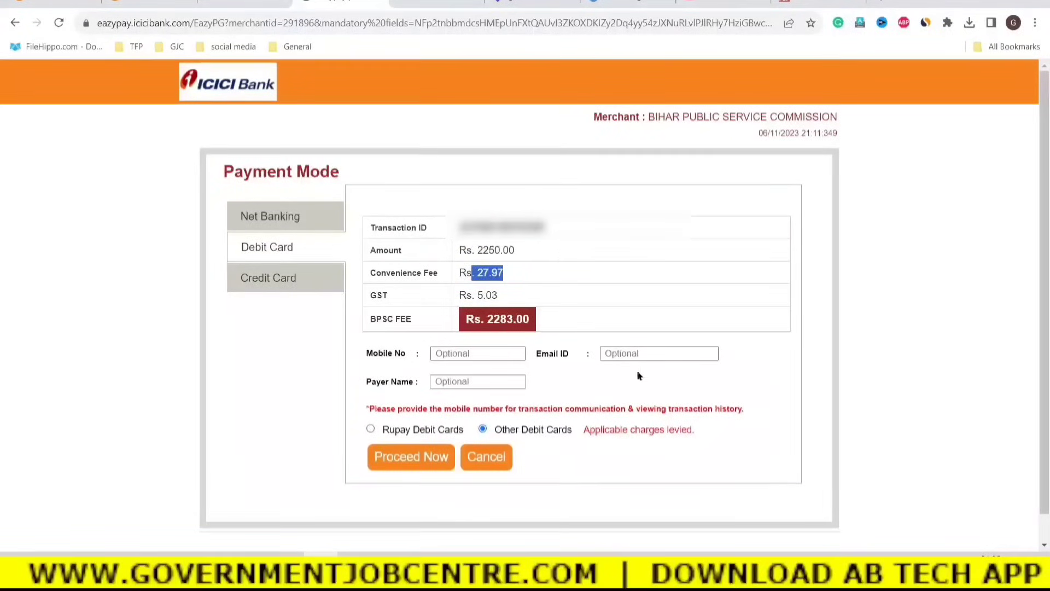
{"action": "left_click", "coordinate": [258, 224]}
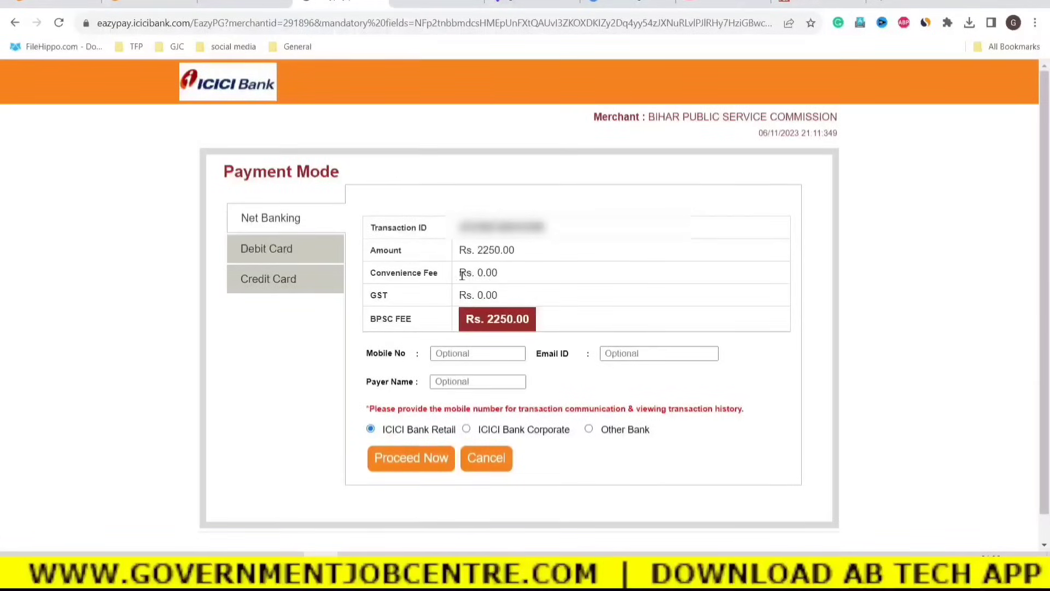
{"action": "left_click_drag", "start_coordinate": [382, 272], "coordinate": [439, 273]}
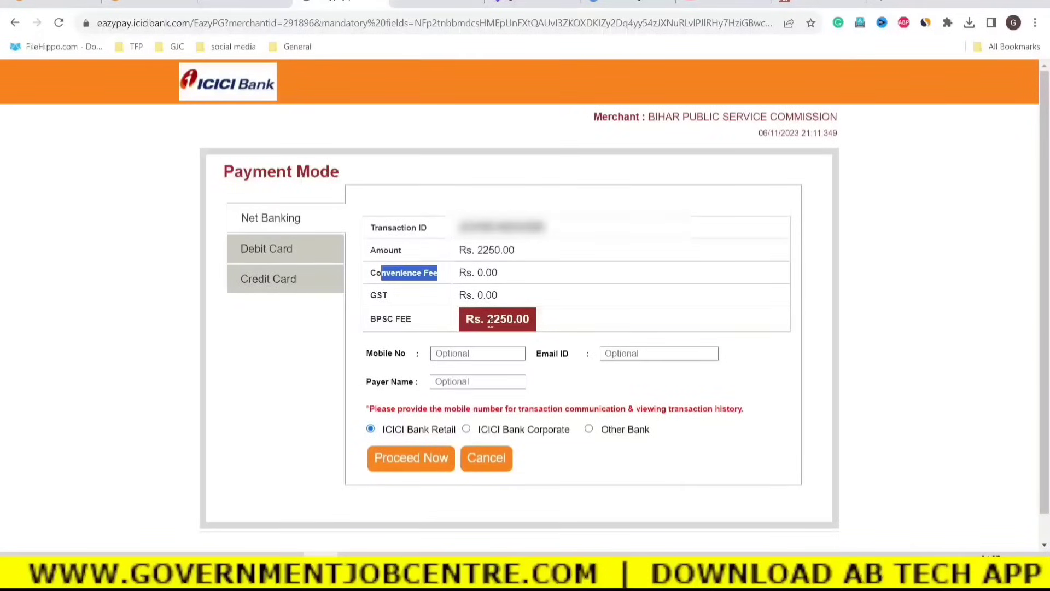
{"action": "left_click", "coordinate": [262, 281]}
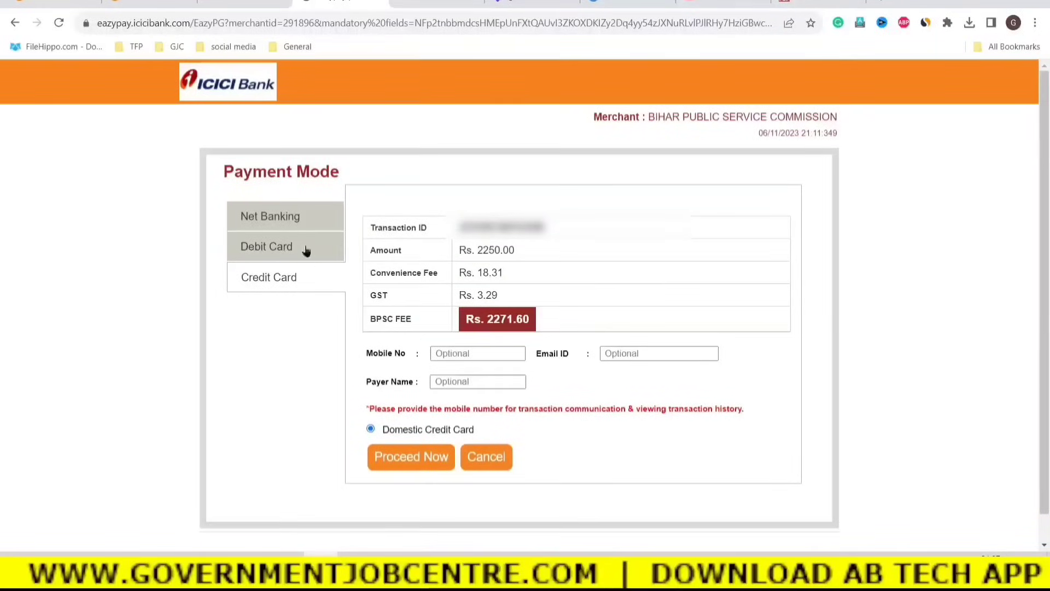
Choose Net Banking for the 2250.00 amount, leaving mobile and payer name blank, and Proceed Now.
{"action": "left_click", "coordinate": [262, 222]}
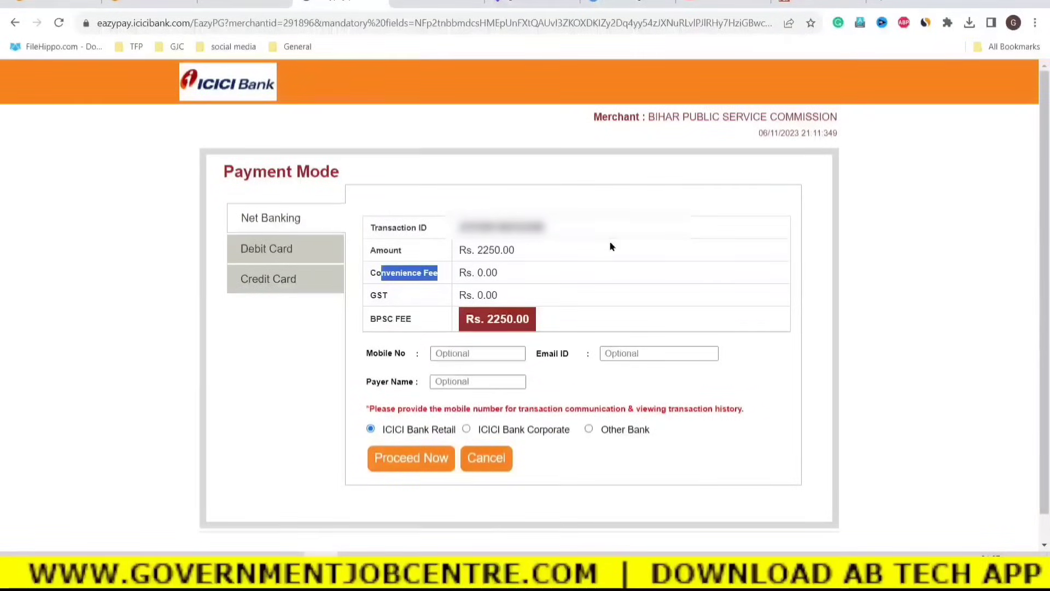
{"action": "left_click_drag", "start_coordinate": [517, 250], "coordinate": [474, 250]}
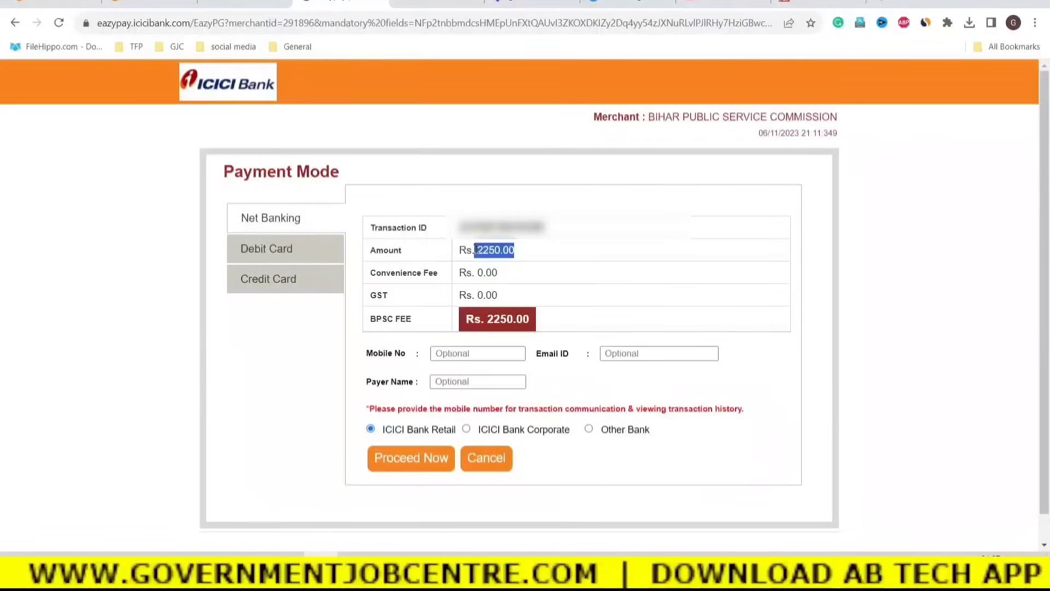
{"action": "left_click", "coordinate": [448, 353]}
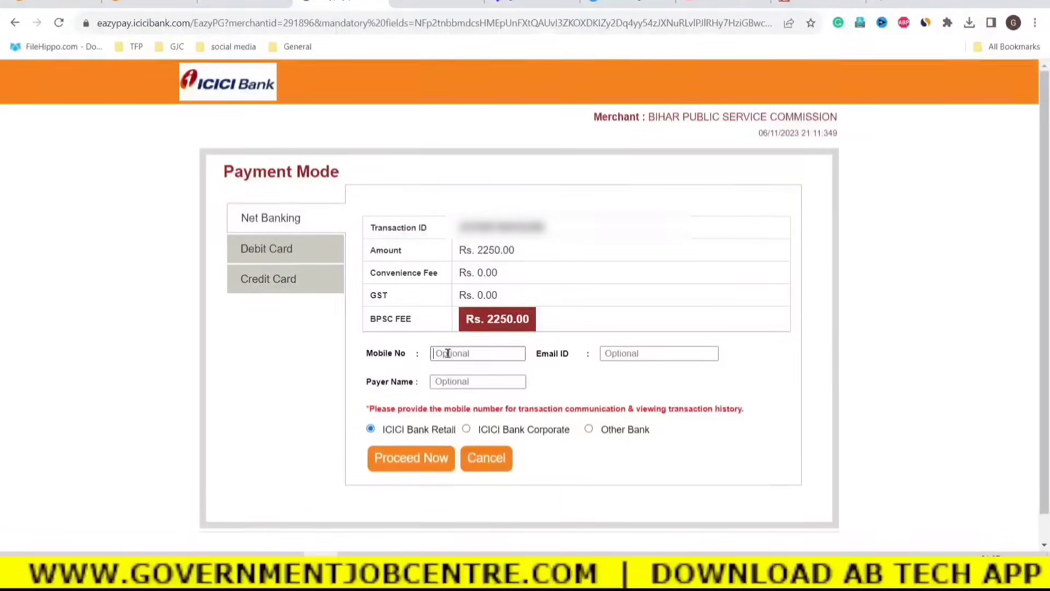
{"action": "left_click", "coordinate": [457, 382]}
{"action": "left_click", "coordinate": [405, 465]}
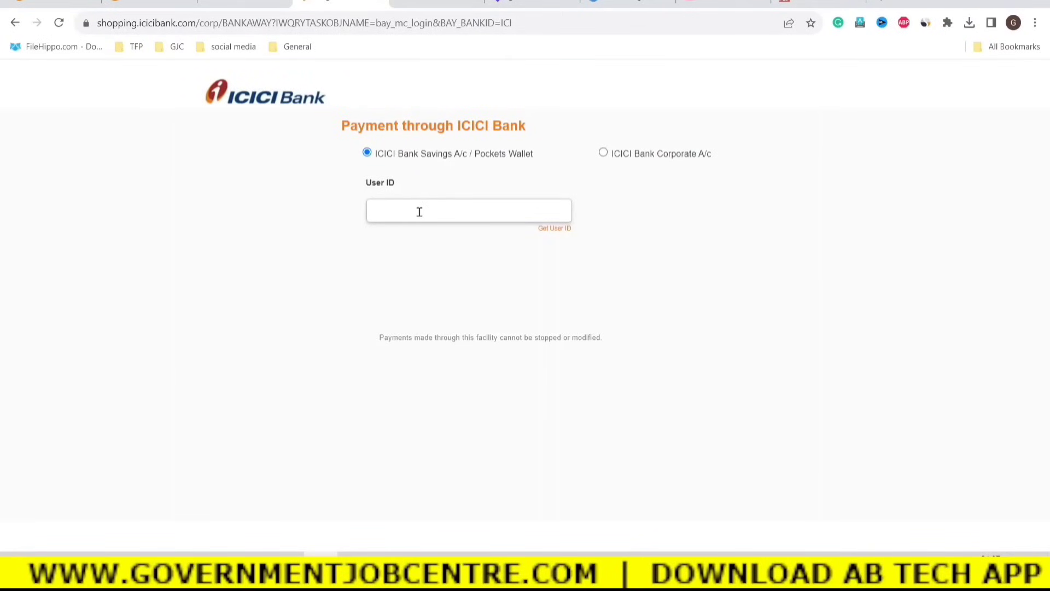
Focus the User ID field on the ICICI Bank payment login page.
{"action": "left_click", "coordinate": [394, 209]}
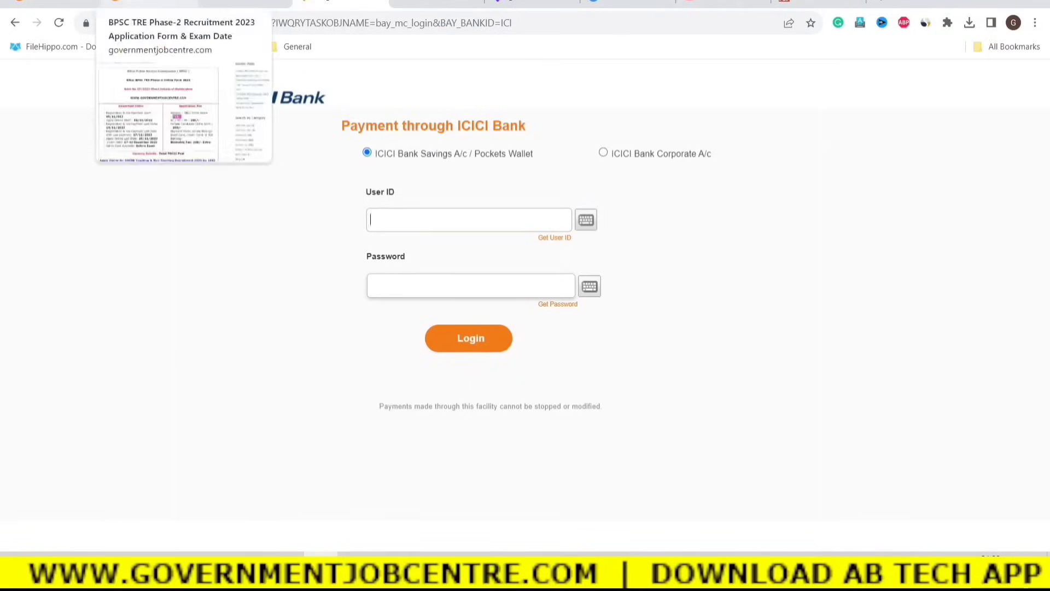
In the article's Important Dates, highlight the 14/11/2023 fee deadline and the 10/11–25/11/2023 apply-online dates.
{"action": "left_click", "coordinate": [147, 3]}
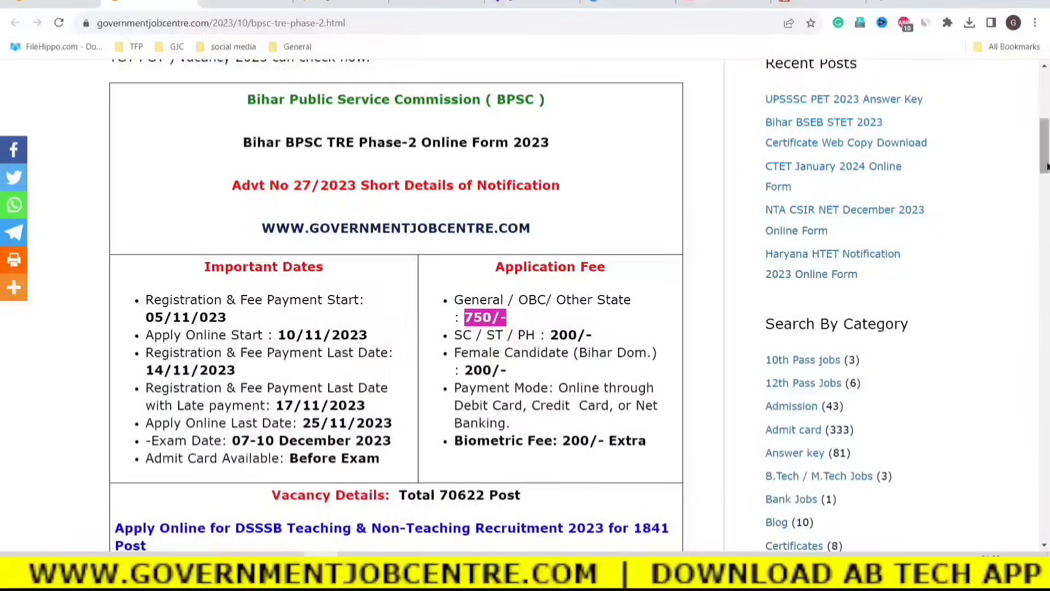
{"action": "mouse_move", "coordinate": [1044, 163]}
{"action": "left_mouse_down"}
{"action": "mouse_move", "coordinate": [1043, 139]}
{"action": "mouse_move", "coordinate": [1040, 181]}
{"action": "left_mouse_up"}
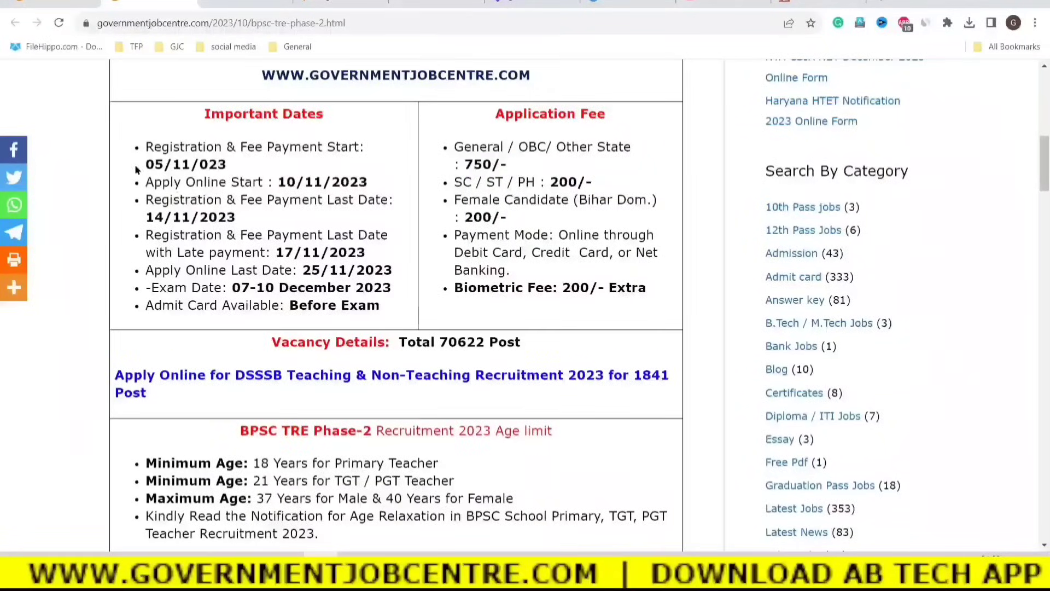
{"action": "mouse_move", "coordinate": [244, 220]}
{"action": "left_mouse_down"}
{"action": "mouse_move", "coordinate": [148, 218]}
{"action": "mouse_move", "coordinate": [154, 200]}
{"action": "mouse_move", "coordinate": [230, 217]}
{"action": "left_mouse_up"}
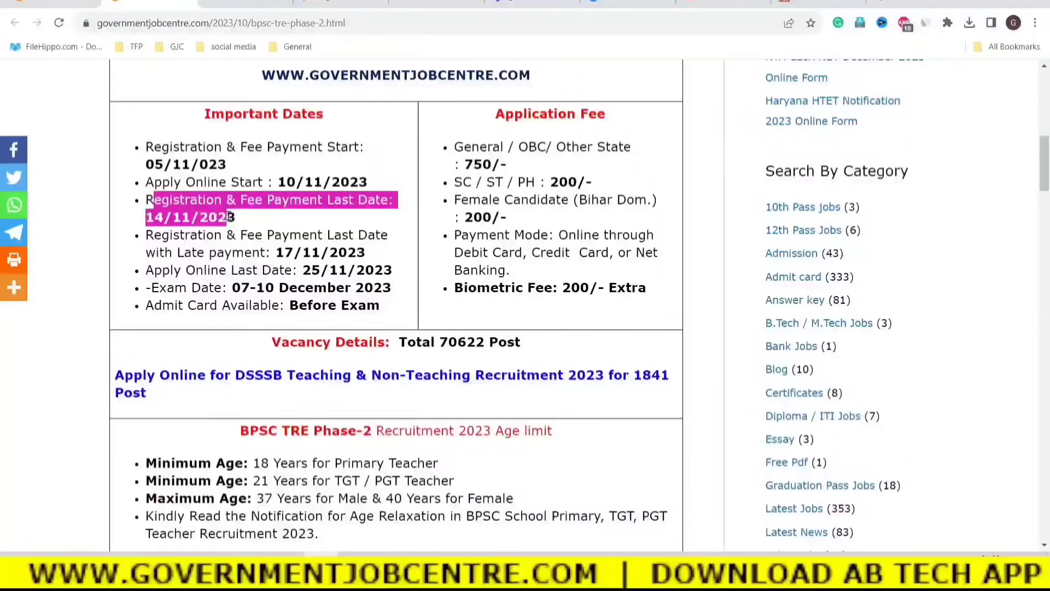
{"action": "left_click", "coordinate": [271, 228]}
{"action": "left_click_drag", "start_coordinate": [276, 183], "coordinate": [368, 184]}
{"action": "left_click", "coordinate": [304, 272]}
{"action": "left_click_drag", "start_coordinate": [303, 272], "coordinate": [394, 269]}
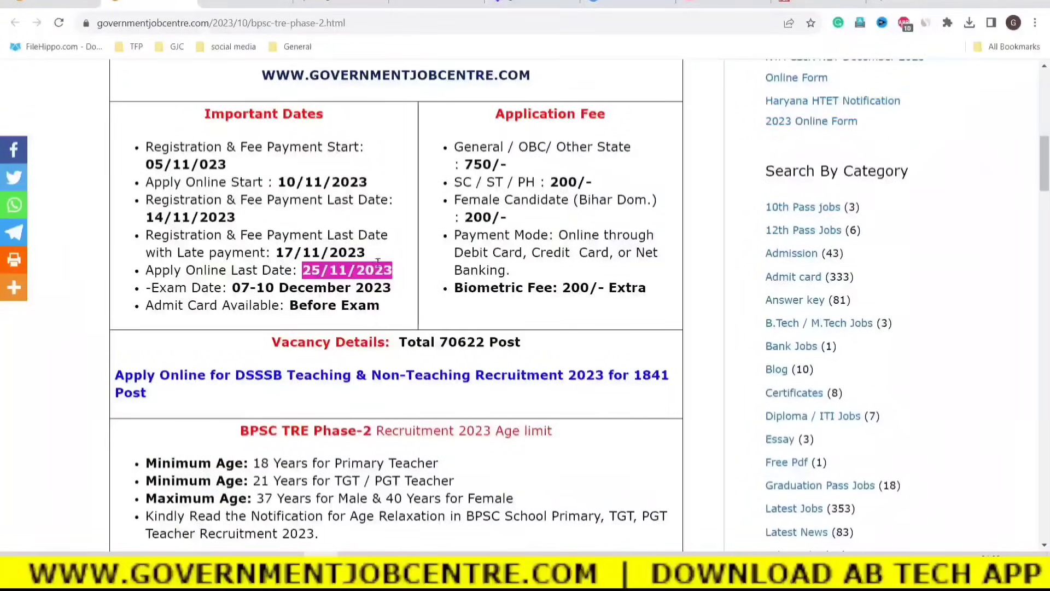
{"action": "left_click", "coordinate": [360, 260]}
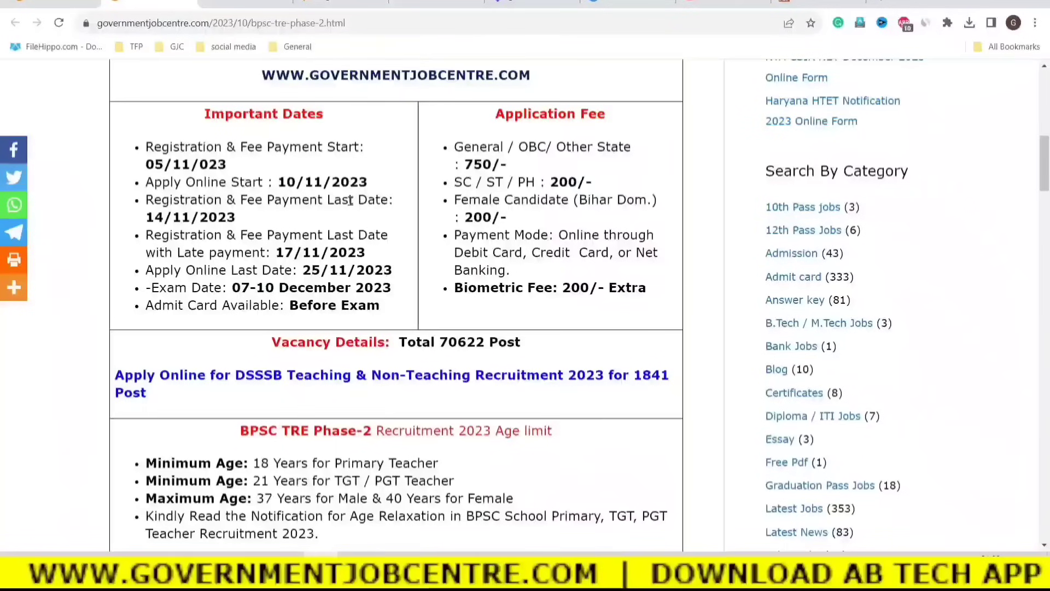
Highlight the fee payment deadline, the 17/11/2023 late-payment date and the 25/11/2023 last apply date.
{"action": "left_click_drag", "start_coordinate": [231, 203], "coordinate": [306, 218]}
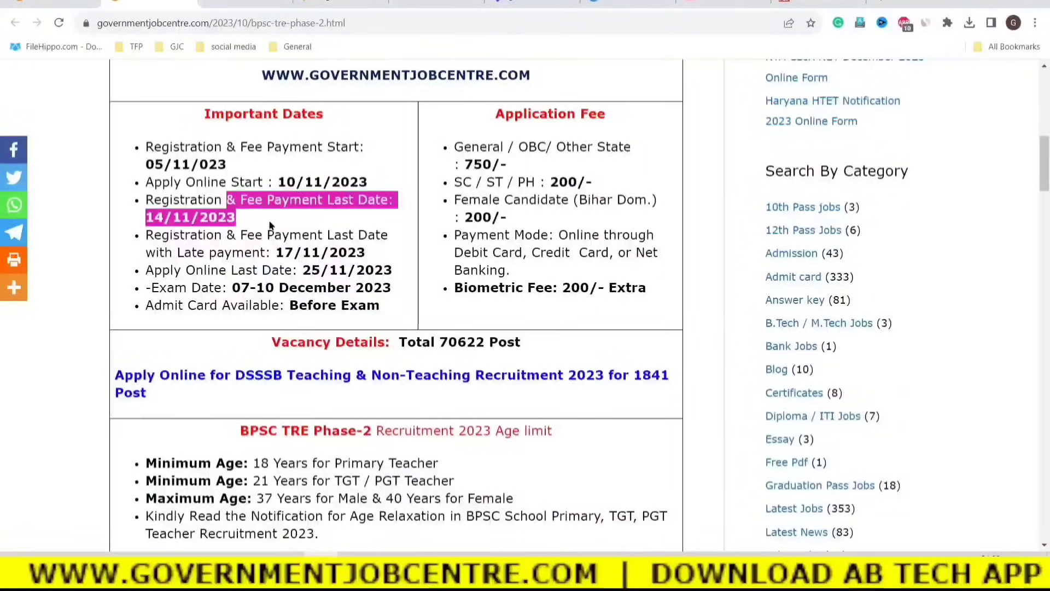
{"action": "left_click_drag", "start_coordinate": [261, 253], "coordinate": [367, 251]}
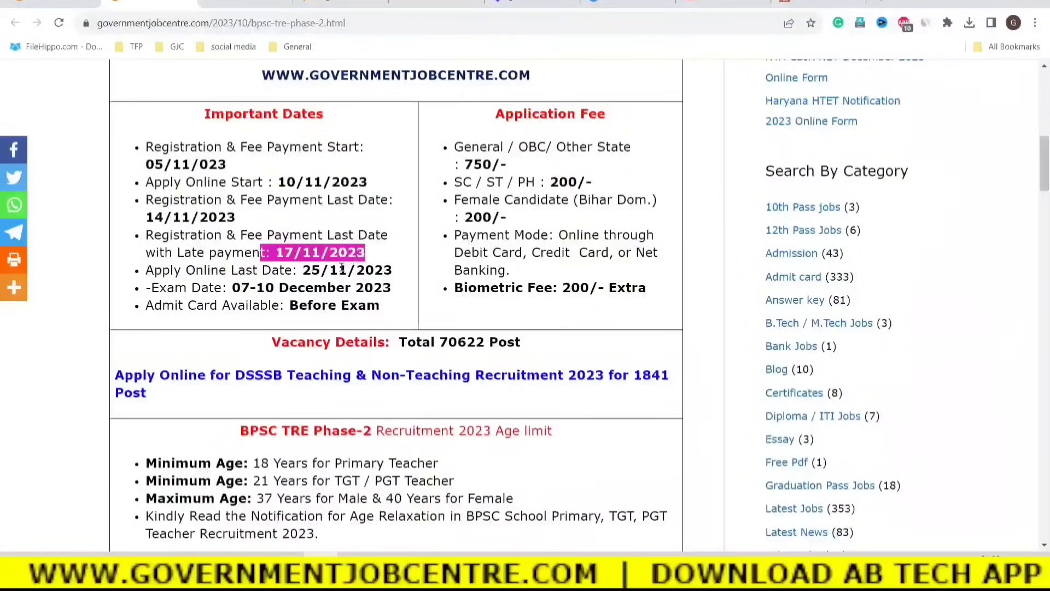
{"action": "left_click", "coordinate": [282, 270]}
{"action": "left_click_drag", "start_coordinate": [271, 251], "coordinate": [363, 251]}
{"action": "left_click", "coordinate": [292, 276]}
{"action": "left_click_drag", "start_coordinate": [287, 272], "coordinate": [396, 272]}
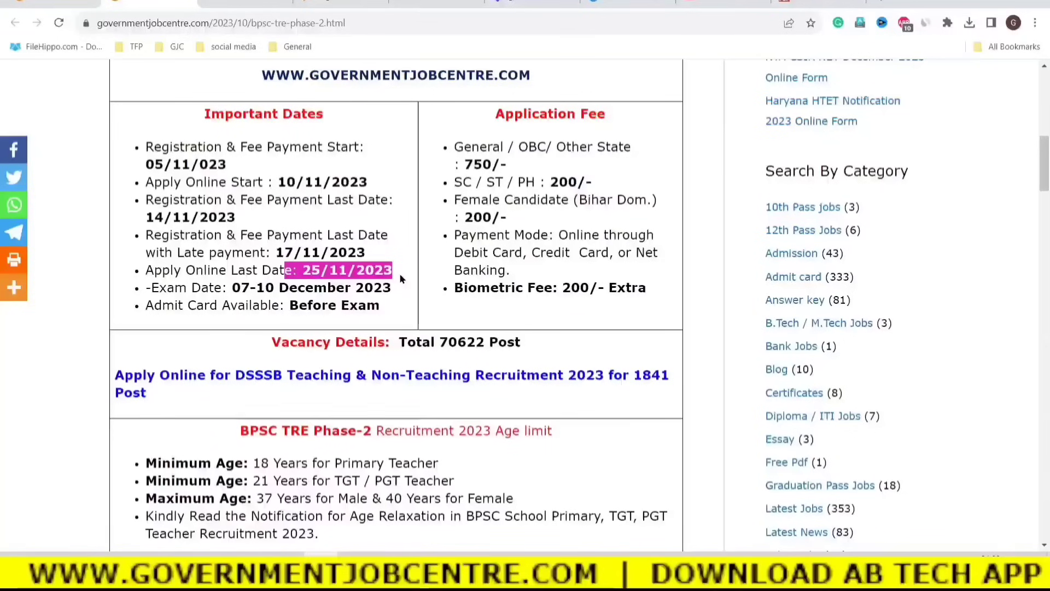